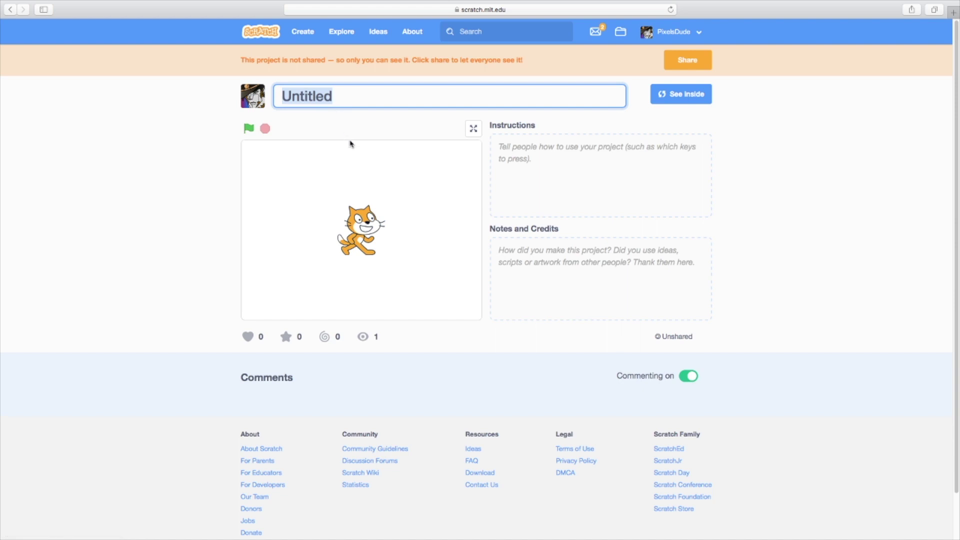
Step: Rename the untitled project to "Five Nights at Michael's"
{"action": "key", "text": "BackSpace"}
{"action": "left_click", "coordinate": [326, 96]}
{"action": "type", "text": "F"}
{"action": "type", "text": "ivce"}
{"action": "key", "text": "BackSpace"}
{"action": "key", "text": "BackSpace"}
{"action": "type", "text": "e Nui"}
{"action": "key", "text": "BackSpace"}
{"action": "key", "text": "BackSpace"}
{"action": "type", "text": "ights at"}
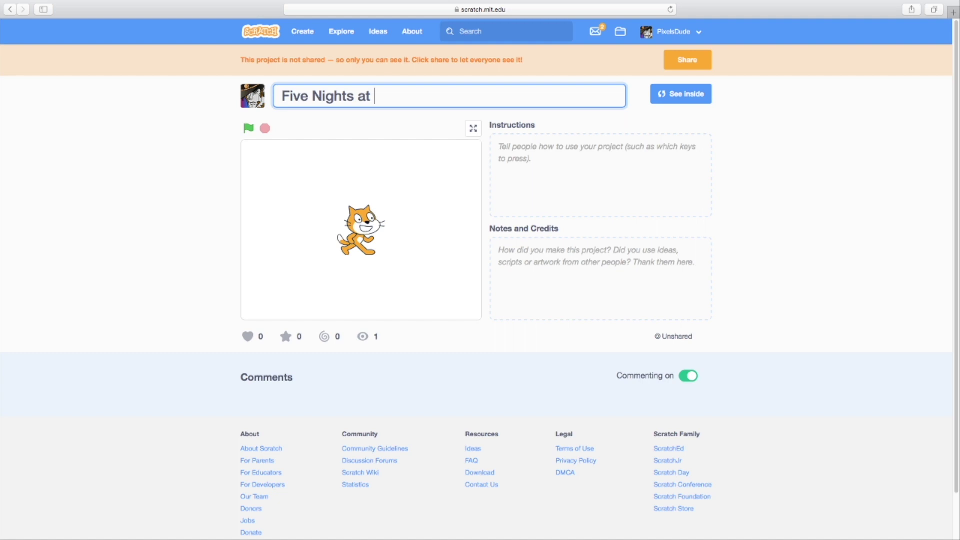
{"action": "type", "text": "Michael's"}
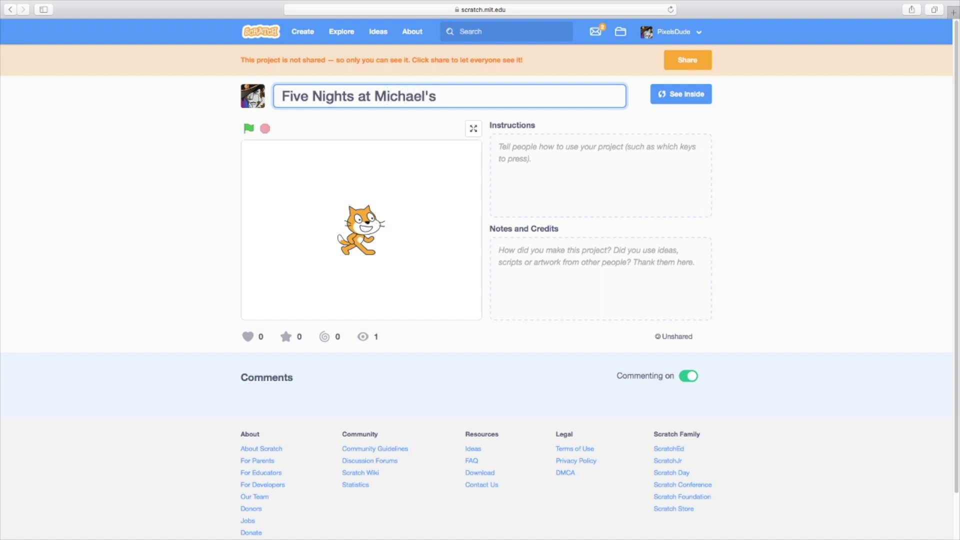
{"action": "key", "text": "Return"}
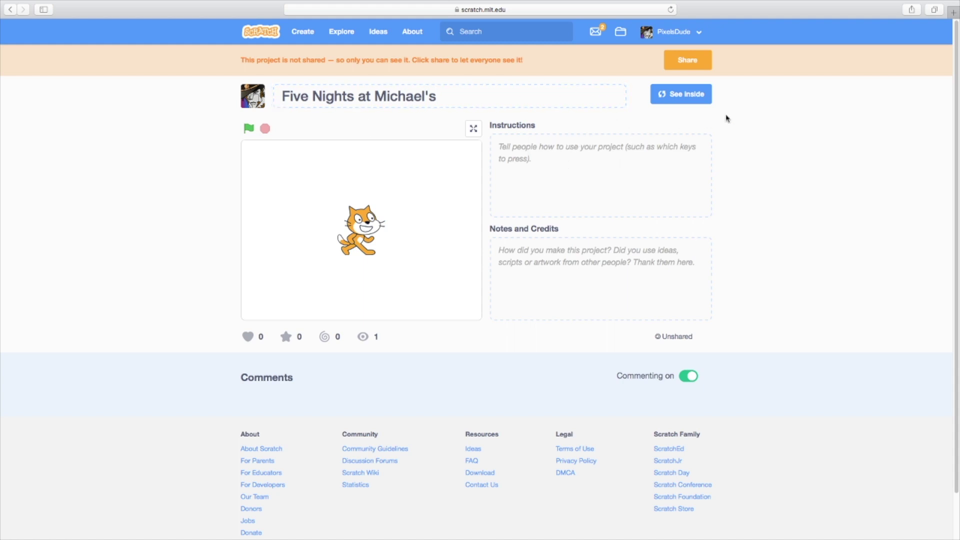
Step: Add "-OFFICIAL-" to the end of the project title
{"action": "left_click_drag", "start_coordinate": [282, 96], "coordinate": [475, 106]}
{"action": "left_click", "coordinate": [456, 108]}
{"action": "type", "text": "-OFFI"}
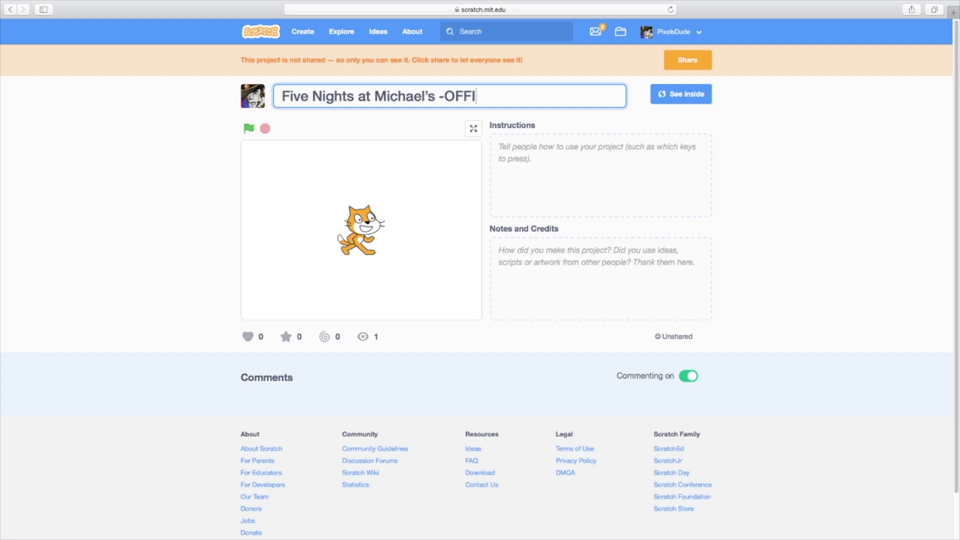
{"action": "type", "text": "CIAL-"}
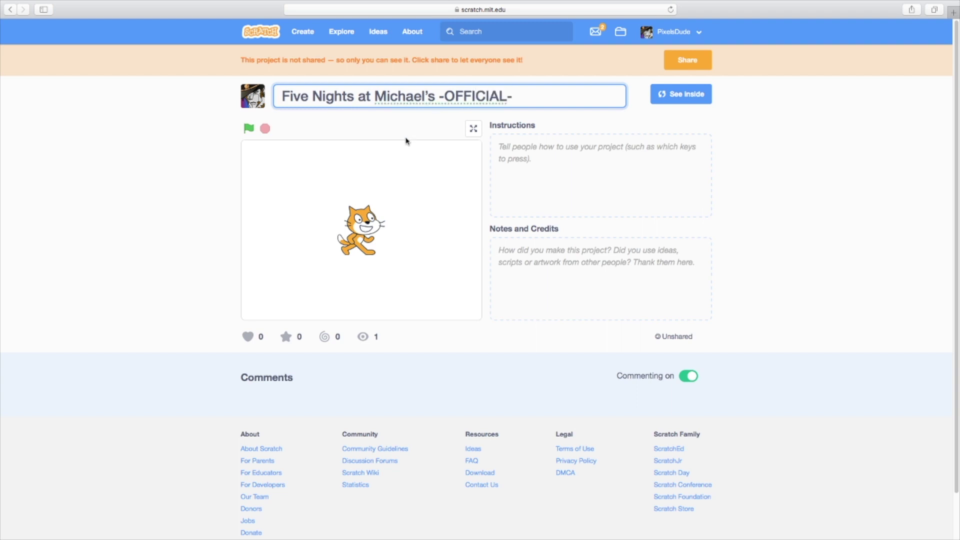
{"action": "key", "text": "Return"}
Step: Open the project in the editor, remove the default cat sprite and save
{"action": "left_click", "coordinate": [693, 95]}
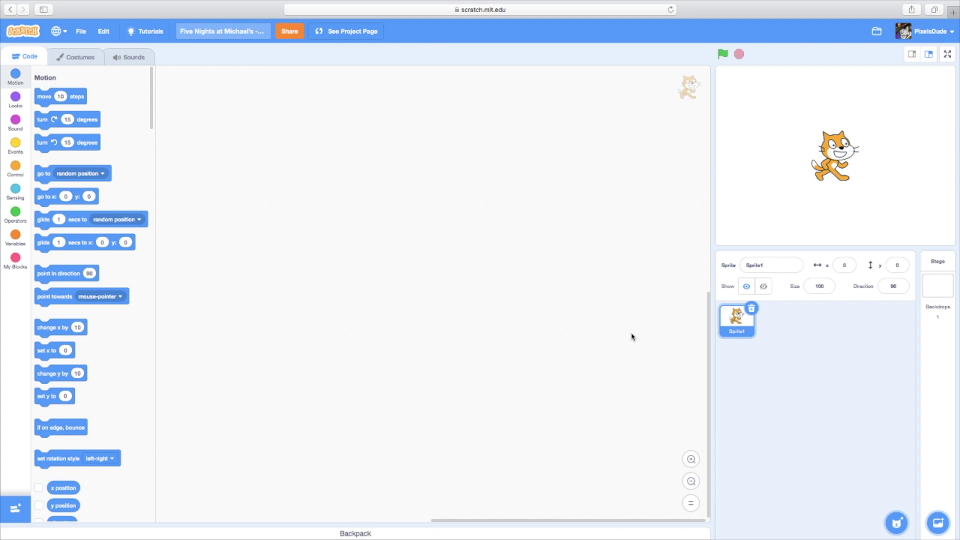
{"action": "left_click", "coordinate": [751, 309]}
{"action": "left_click", "coordinate": [841, 30]}
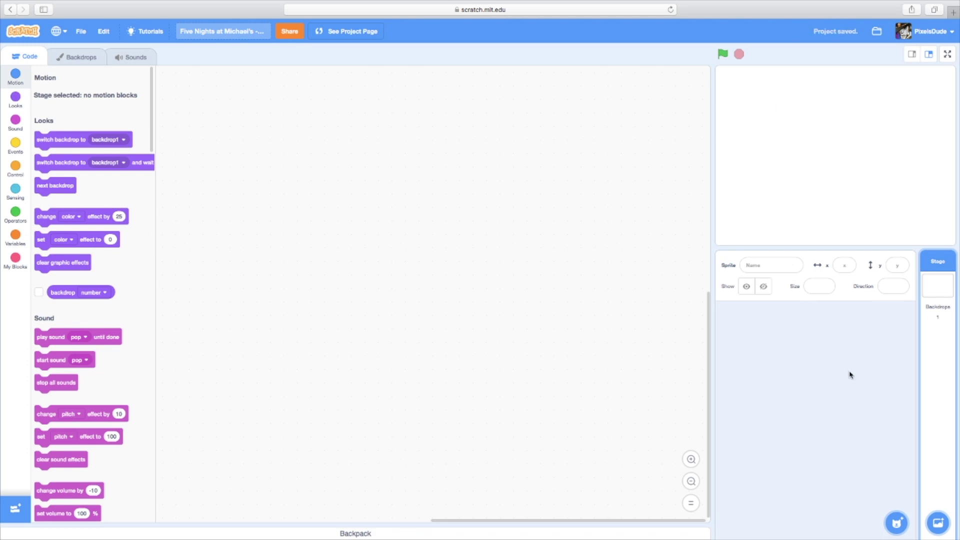
Step: Paint a new sprite consisting of a solid black rectangle without outline that covers the whole stage area
{"action": "mouse_move", "coordinate": [897, 520]}
{"action": "left_click", "coordinate": [897, 493]}
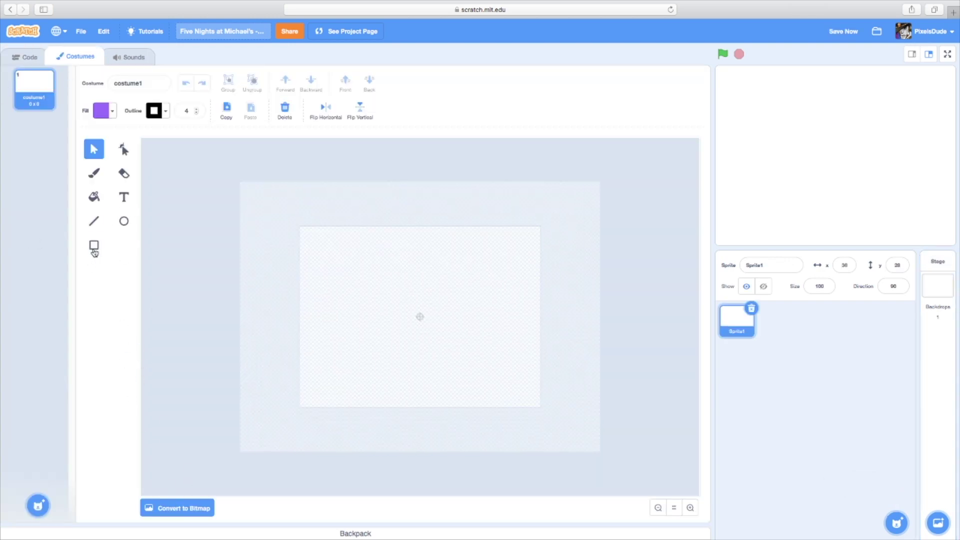
{"action": "left_click", "coordinate": [94, 245]}
{"action": "left_click", "coordinate": [101, 111]}
{"action": "left_click_drag", "start_coordinate": [105, 195], "coordinate": [68, 197]}
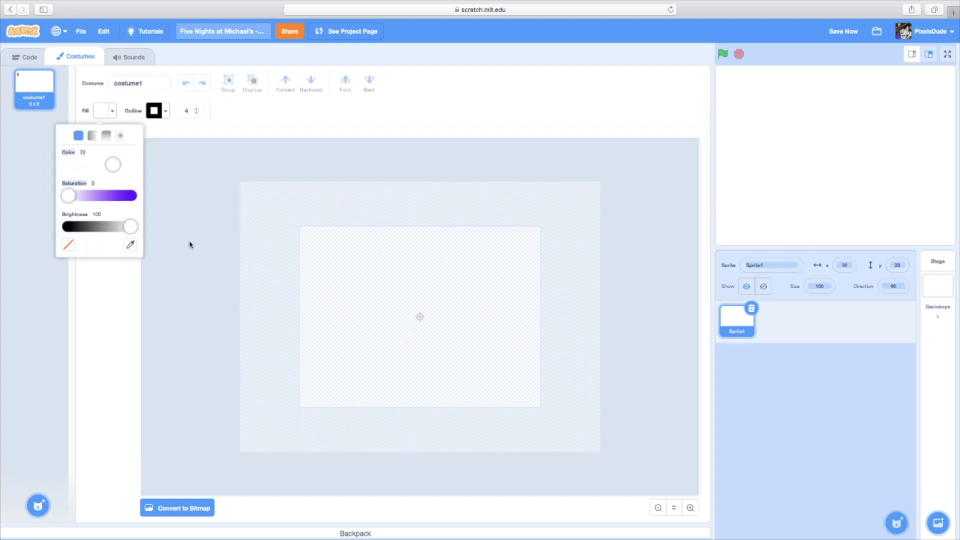
{"action": "left_click_drag", "start_coordinate": [131, 228], "coordinate": [68, 230]}
{"action": "left_click", "coordinate": [195, 113]}
{"action": "left_click", "coordinate": [196, 113]}
{"action": "left_click", "coordinate": [195, 113]}
{"action": "left_click", "coordinate": [196, 113]}
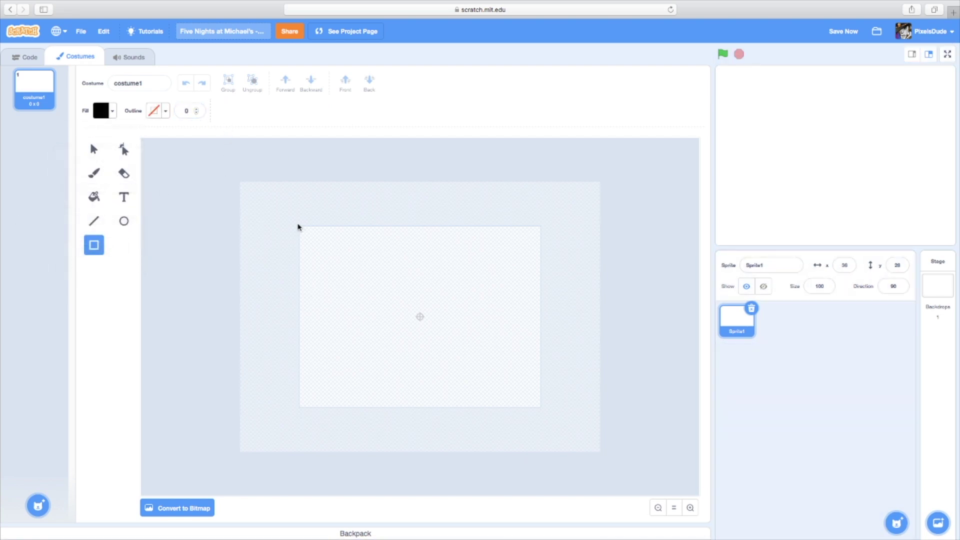
{"action": "left_click_drag", "start_coordinate": [293, 224], "coordinate": [548, 410]}
{"action": "left_click_drag", "start_coordinate": [476, 367], "coordinate": [480, 367]}
{"action": "left_click", "coordinate": [632, 351]}
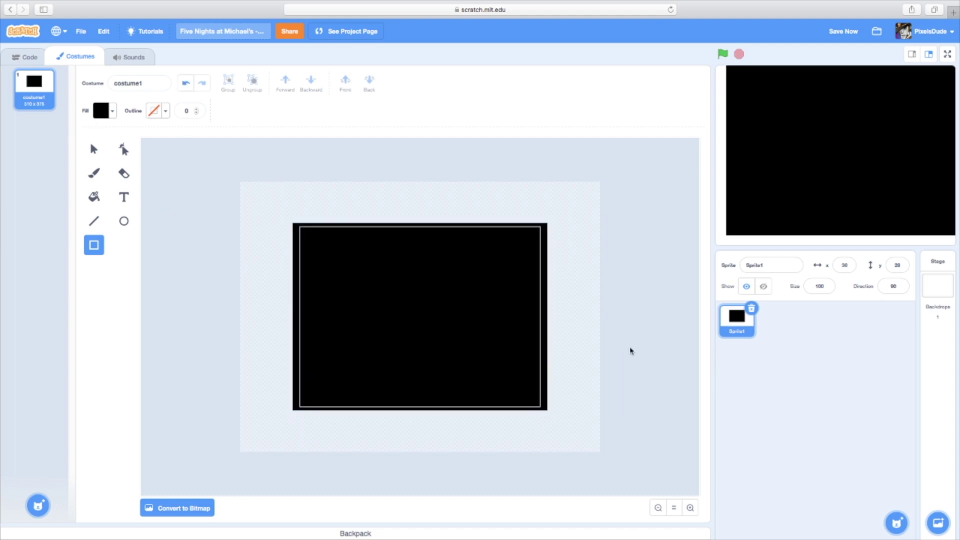
Step: Set the black sprite's position to x 0 and y 0 and name it MainMenu
{"action": "left_click", "coordinate": [847, 265]}
{"action": "key", "text": "BackSpace"}
{"action": "type", "text": "0"}
{"action": "key", "text": "Return"}
{"action": "left_click", "coordinate": [906, 265]}
{"action": "type", "text": "0"}
{"action": "key", "text": "Return"}
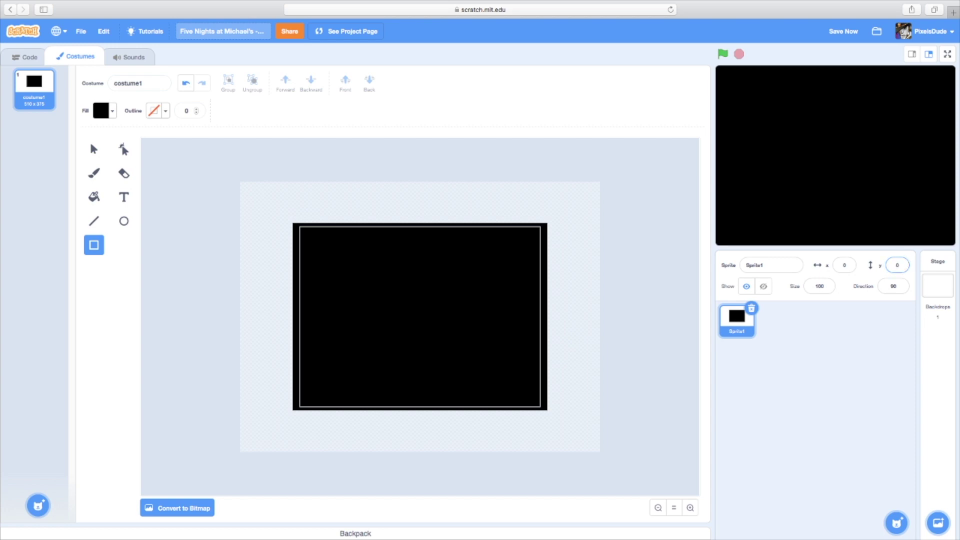
{"action": "left_click", "coordinate": [773, 267]}
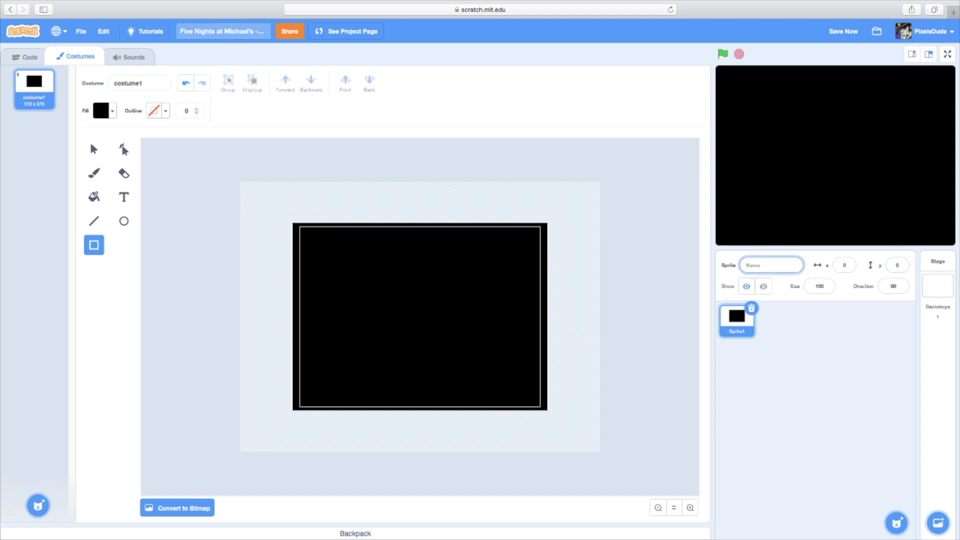
{"action": "key", "text": "Return"}
Step: Add the title "Five Nights at Michael's" as multi-line white Serif text near the upper-left corner of the black rectangle
{"action": "left_click", "coordinate": [124, 197]}
{"action": "left_click", "coordinate": [101, 111]}
{"action": "mouse_move", "coordinate": [68, 208]}
{"action": "left_mouse_down"}
{"action": "mouse_move", "coordinate": [131, 208]}
{"action": "mouse_move", "coordinate": [4, 181]}
{"action": "left_mouse_up"}
{"action": "left_click", "coordinate": [5, 180]}
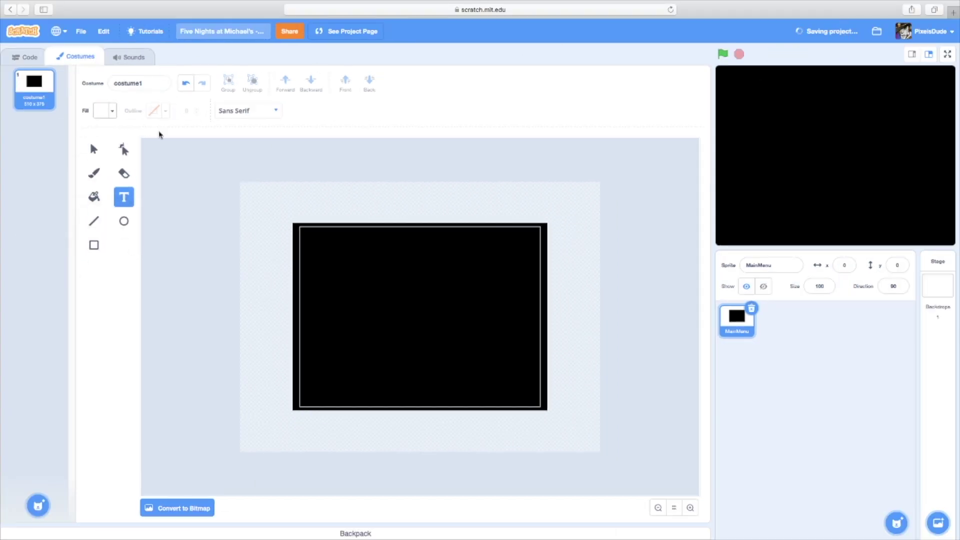
{"action": "left_click", "coordinate": [271, 110]}
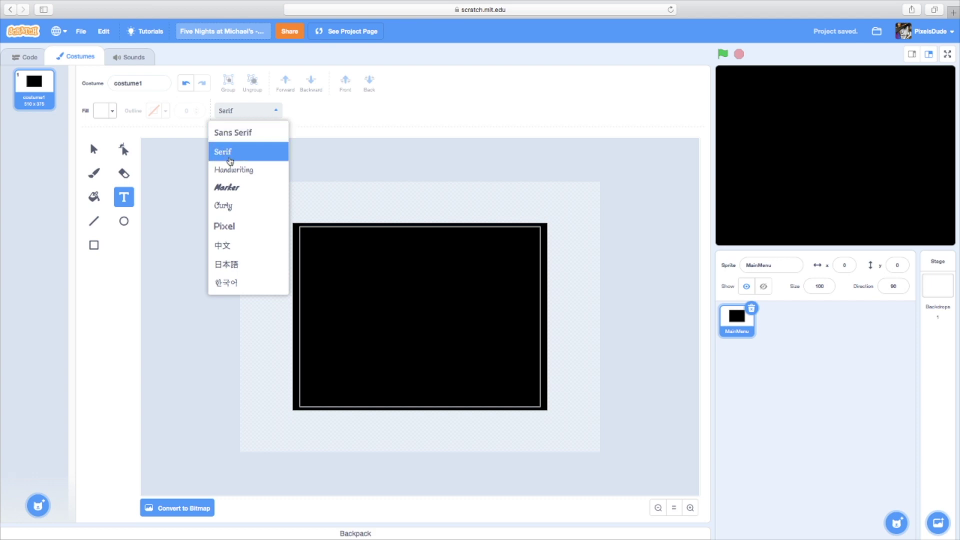
{"action": "left_click", "coordinate": [230, 160]}
{"action": "left_click", "coordinate": [307, 245]}
{"action": "type", "text": "Five"}
{"action": "key", "text": "Return"}
{"action": "type", "text": "Nights"}
{"action": "key", "text": "Return"}
{"action": "type", "text": "at Mi"}
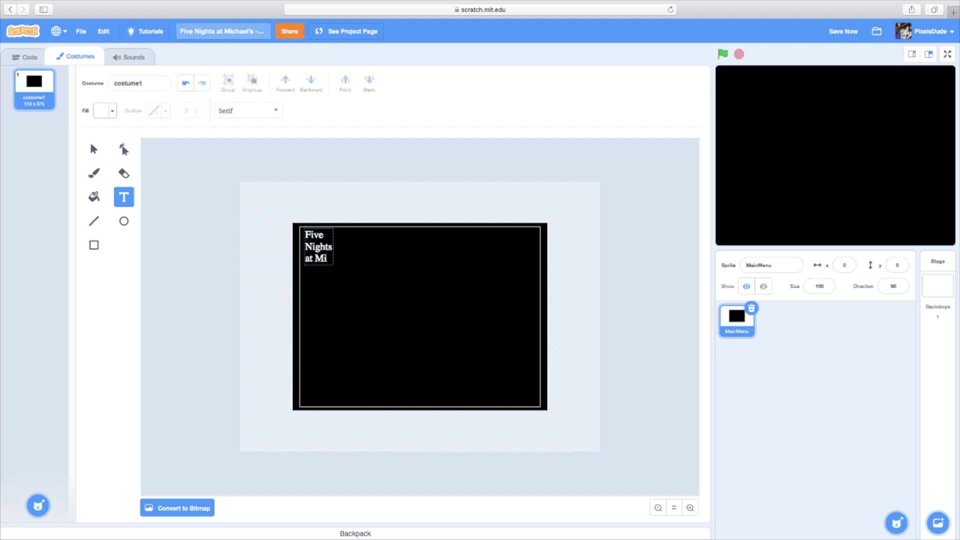
{"action": "type", "text": "chael's"}
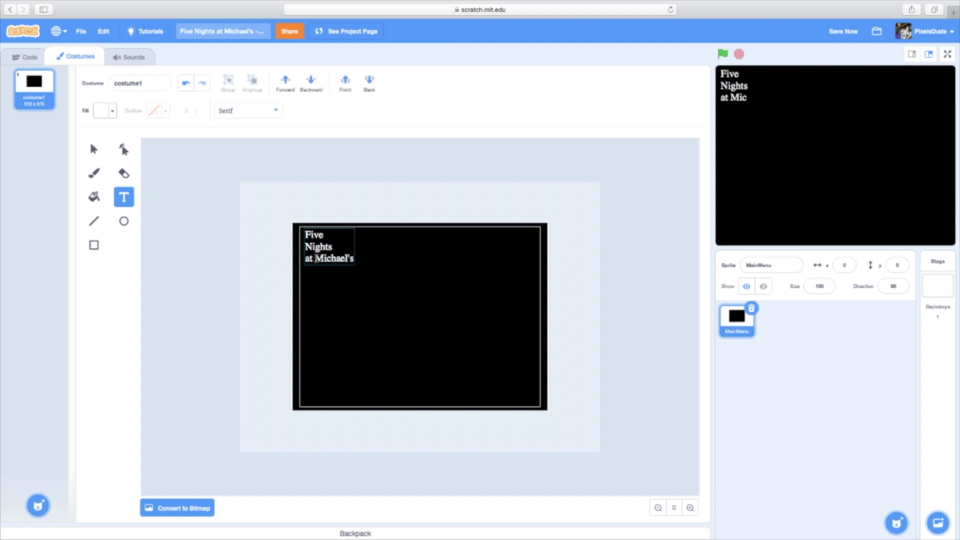
Step: Put "Michael's" on its own line in the title and enlarge the text block
{"action": "left_click", "coordinate": [316, 258]}
{"action": "key", "text": "Return"}
{"action": "left_click", "coordinate": [389, 272]}
{"action": "left_click_drag", "start_coordinate": [346, 277], "coordinate": [371, 310]}
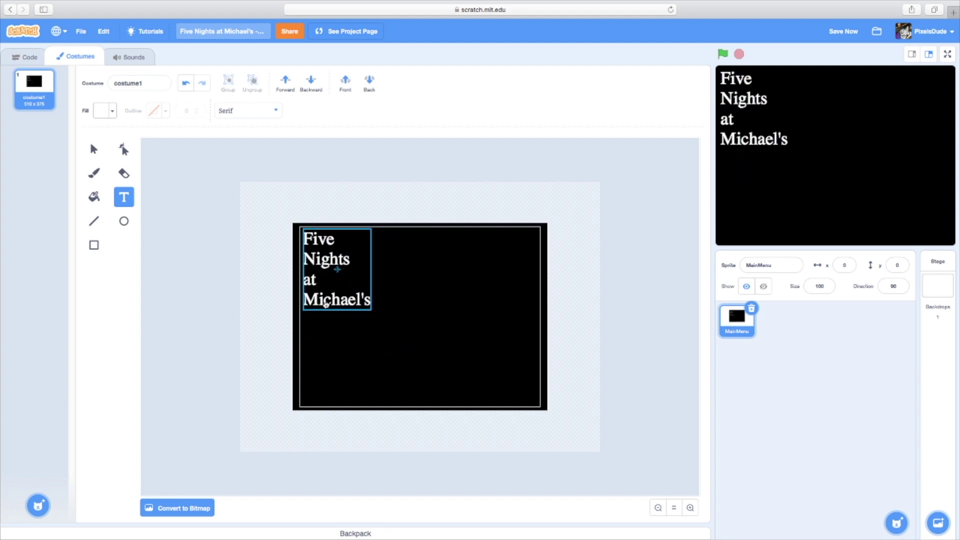
{"action": "left_click", "coordinate": [441, 271]}
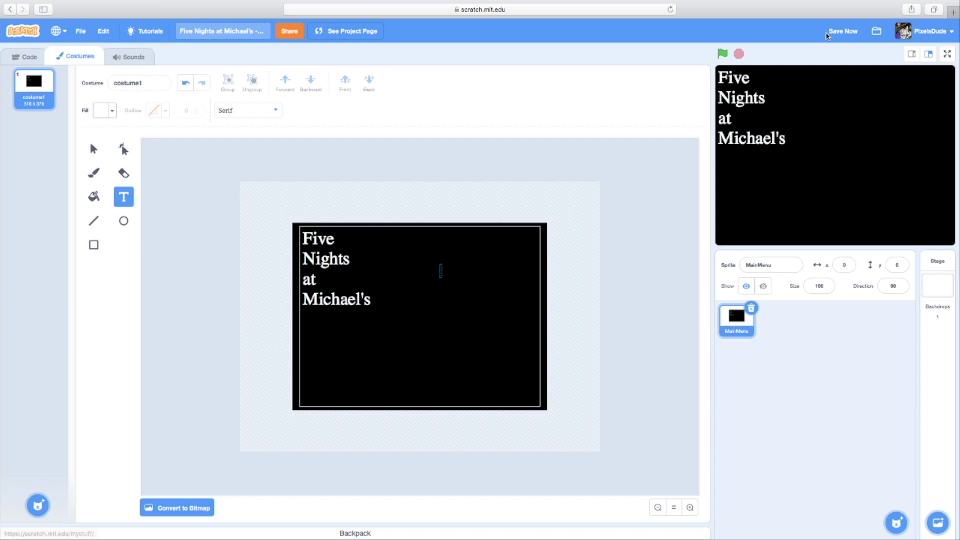
Step: Save the project and preview the title screen in full screen
{"action": "left_click", "coordinate": [845, 32]}
{"action": "left_click", "coordinate": [948, 54]}
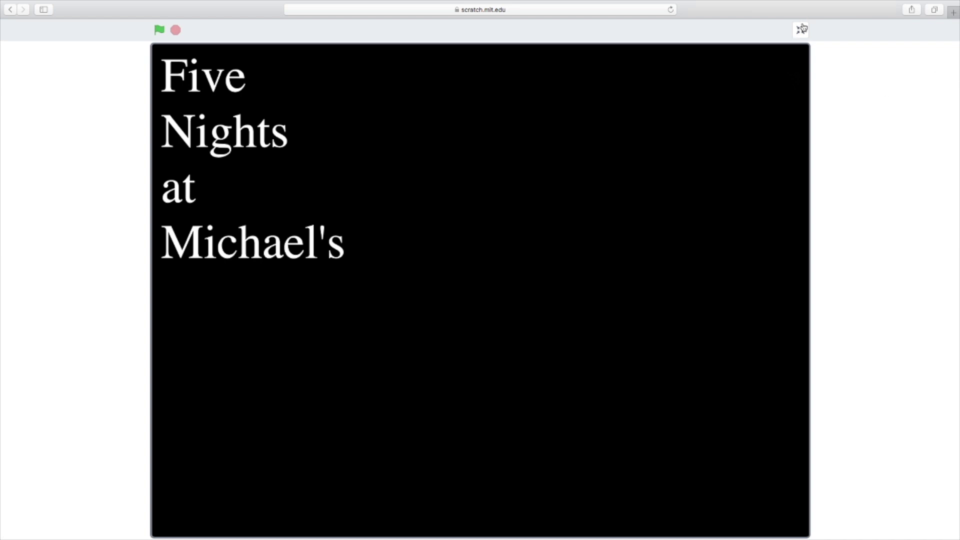
{"action": "left_click", "coordinate": [800, 30]}
Step: Enlarge the four-line title text slightly more, keeping it in the upper-left corner of the costume
{"action": "left_click", "coordinate": [93, 149]}
{"action": "left_click", "coordinate": [331, 270]}
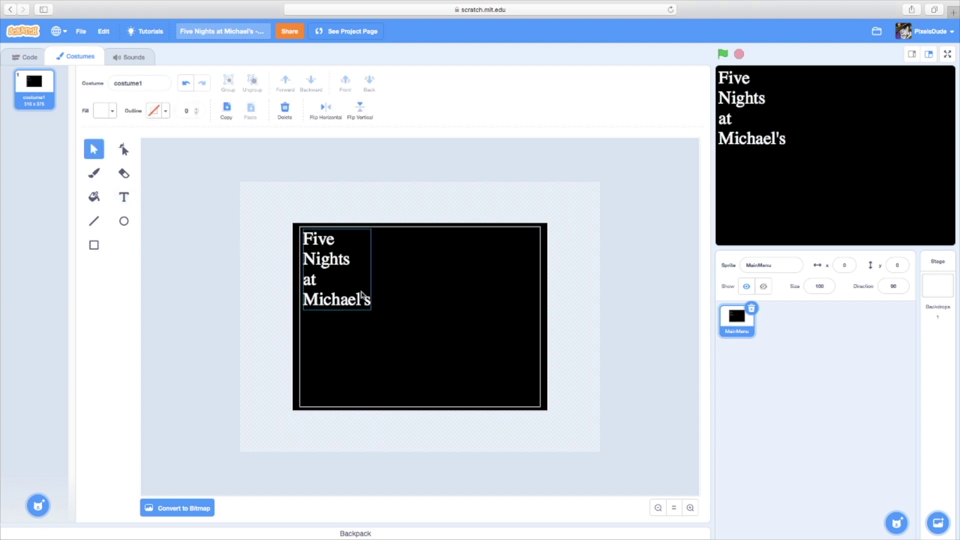
{"action": "mouse_move", "coordinate": [376, 311]}
{"action": "left_mouse_down"}
{"action": "mouse_move", "coordinate": [388, 315]}
{"action": "mouse_move", "coordinate": [379, 322]}
{"action": "left_mouse_up"}
{"action": "left_click", "coordinate": [410, 303]}
{"action": "left_click", "coordinate": [405, 213]}
{"action": "left_click", "coordinate": [340, 323]}
{"action": "left_click", "coordinate": [230, 286]}
{"action": "left_click", "coordinate": [337, 285]}
{"action": "left_click", "coordinate": [176, 325]}
Step: Add two white Serif credit lines: "Game Created By" with the creator's username, and "Original Concept by Scott Cawthon"
{"action": "left_click", "coordinate": [129, 198]}
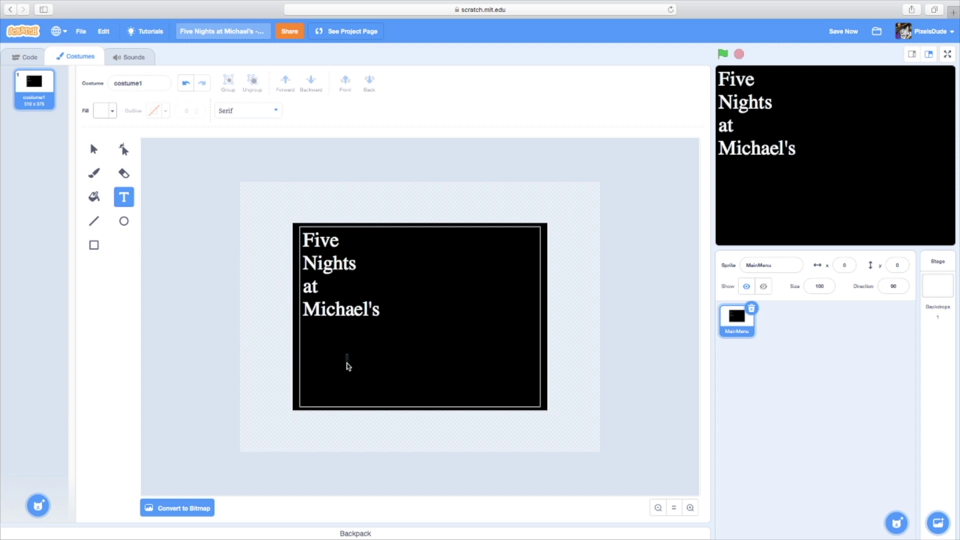
{"action": "left_click", "coordinate": [347, 360]}
{"action": "type", "text": "Created By Pixel"}
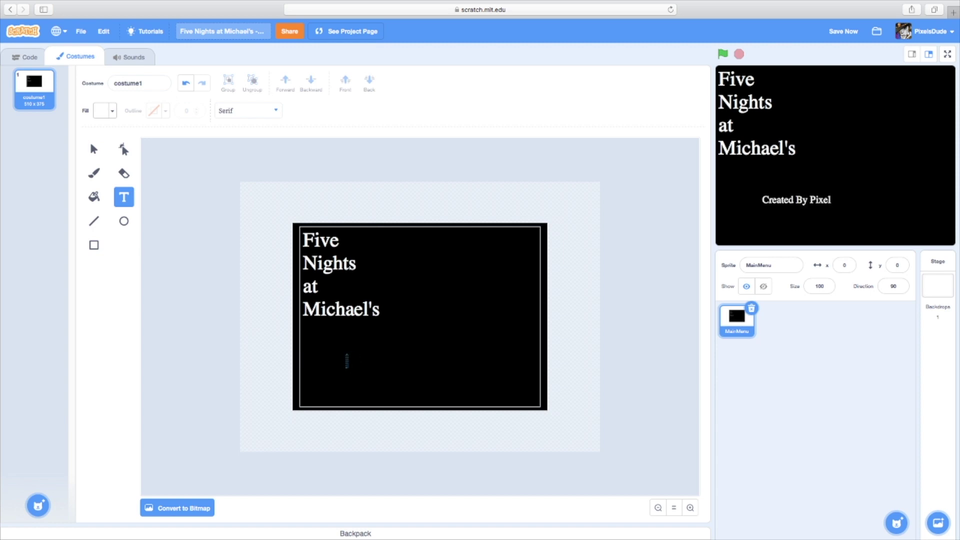
{"action": "type", "text": "Game"}
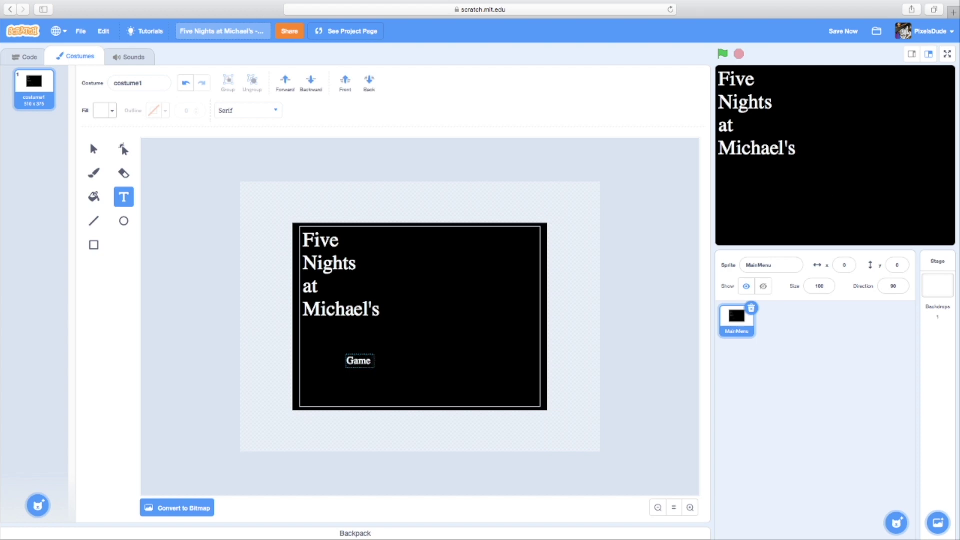
{"action": "type", "text": " Created By"}
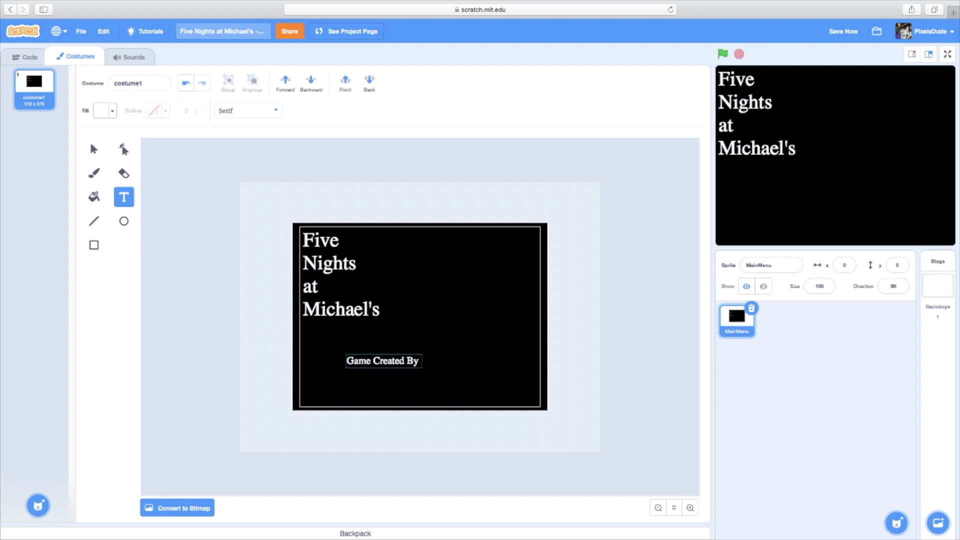
{"action": "type", "text": " PixelDude"}
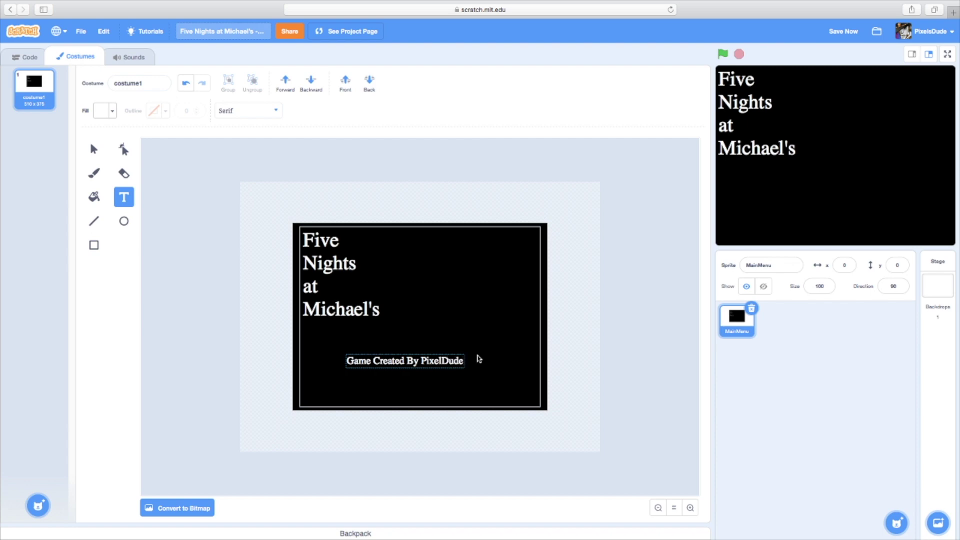
{"action": "key", "text": "Return"}
{"action": "type", "text": "O"}
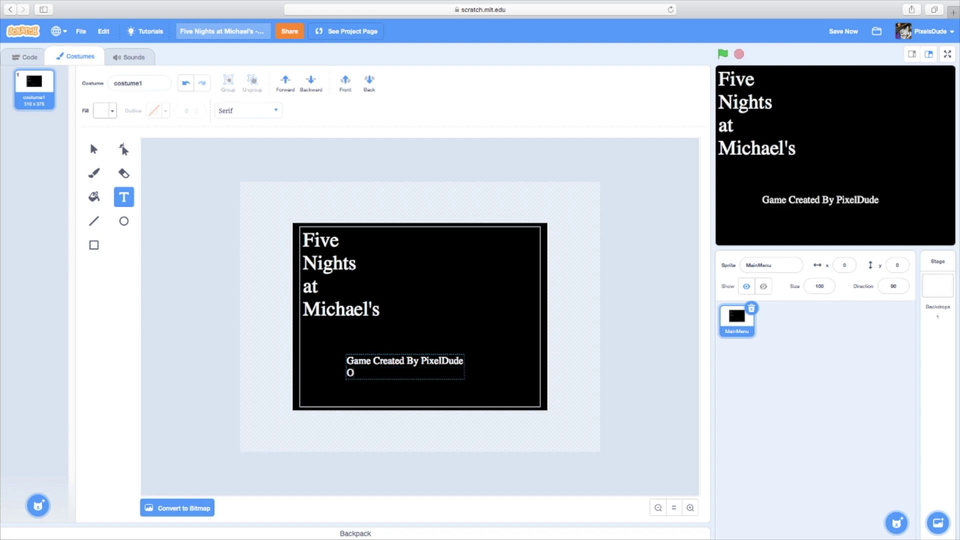
{"action": "type", "text": "riginal Concept by S"}
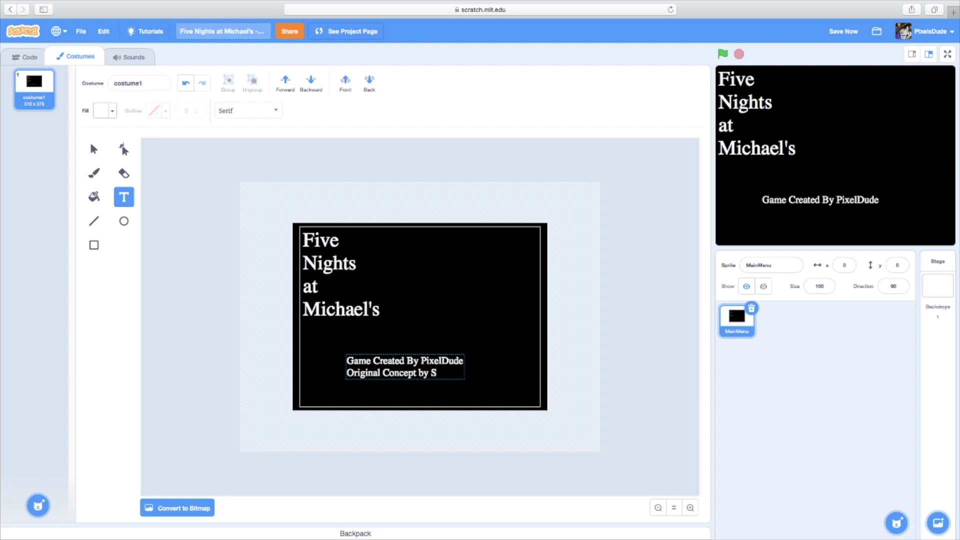
{"action": "type", "text": "cott Cawthon"}
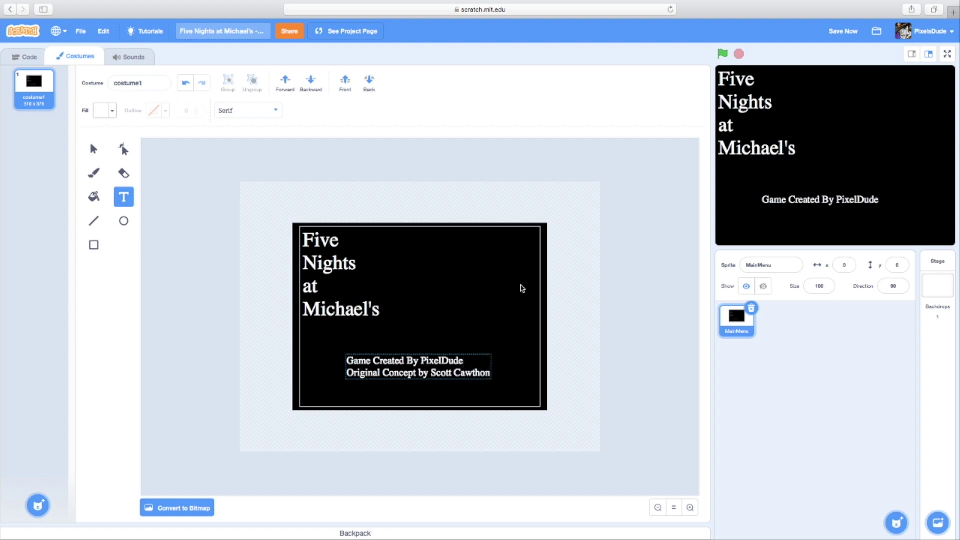
Step: Move the credit text to the lower-left corner of the black rectangle and shrink it
{"action": "left_click", "coordinate": [523, 289]}
{"action": "left_click_drag", "start_coordinate": [428, 372], "coordinate": [378, 399]}
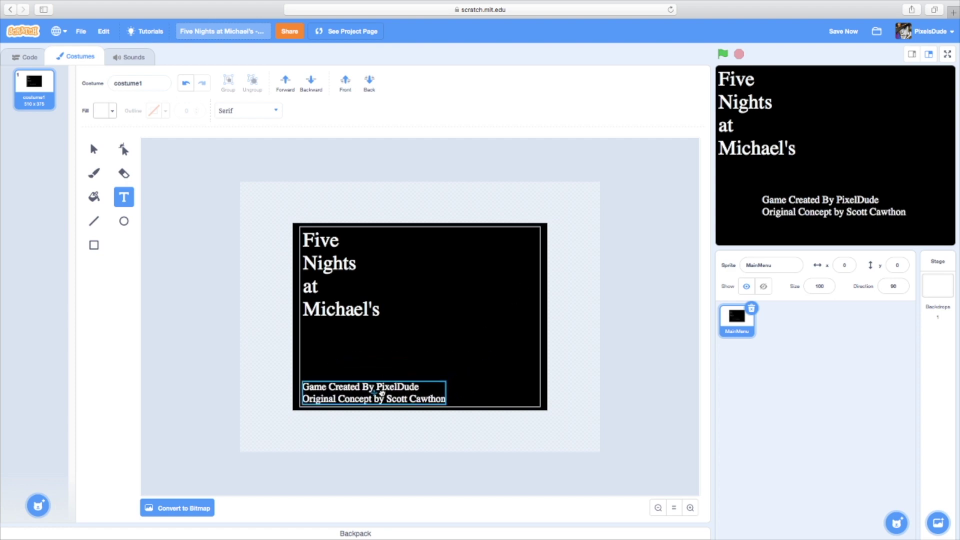
{"action": "left_click_drag", "start_coordinate": [449, 380], "coordinate": [411, 387]}
{"action": "left_click", "coordinate": [388, 382]}
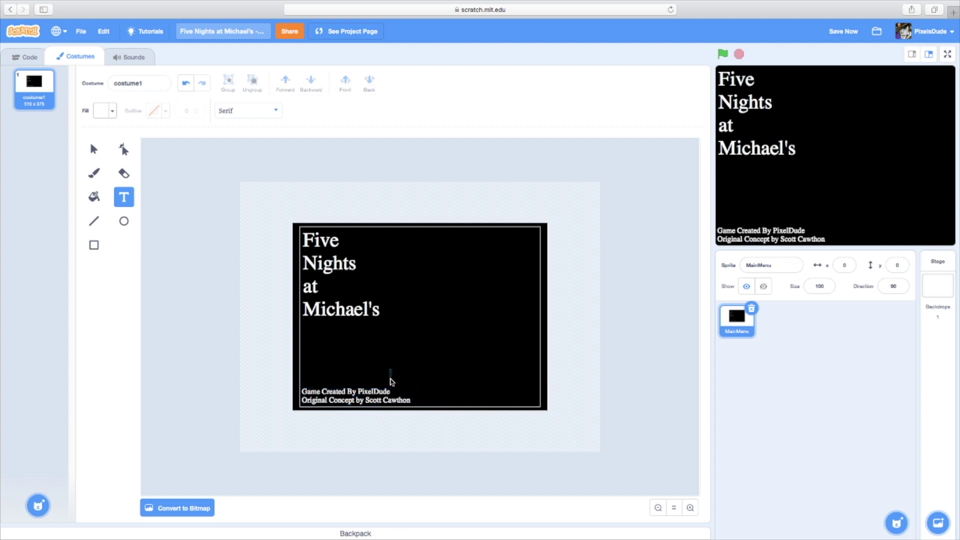
Step: Save the project and check the title and credits in full screen
{"action": "left_click", "coordinate": [848, 31]}
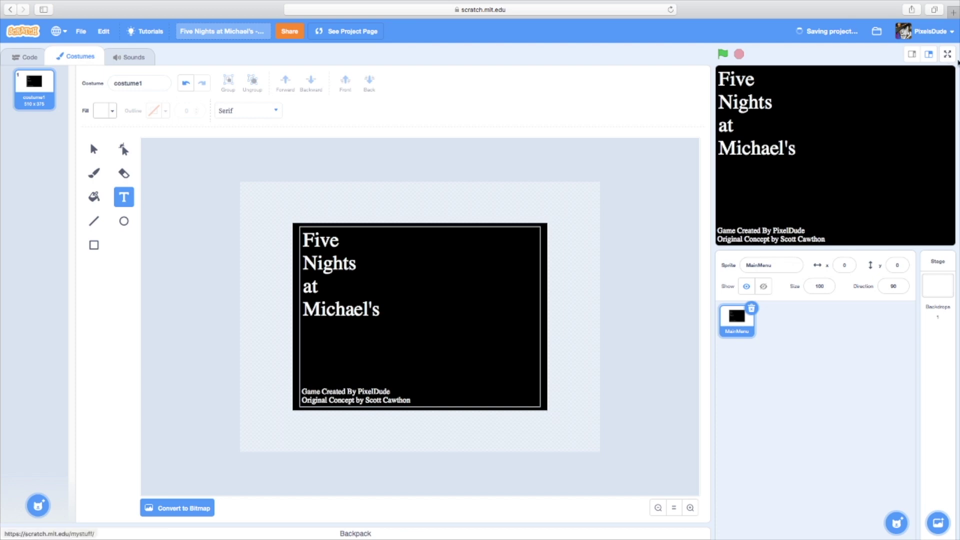
{"action": "left_click", "coordinate": [945, 56]}
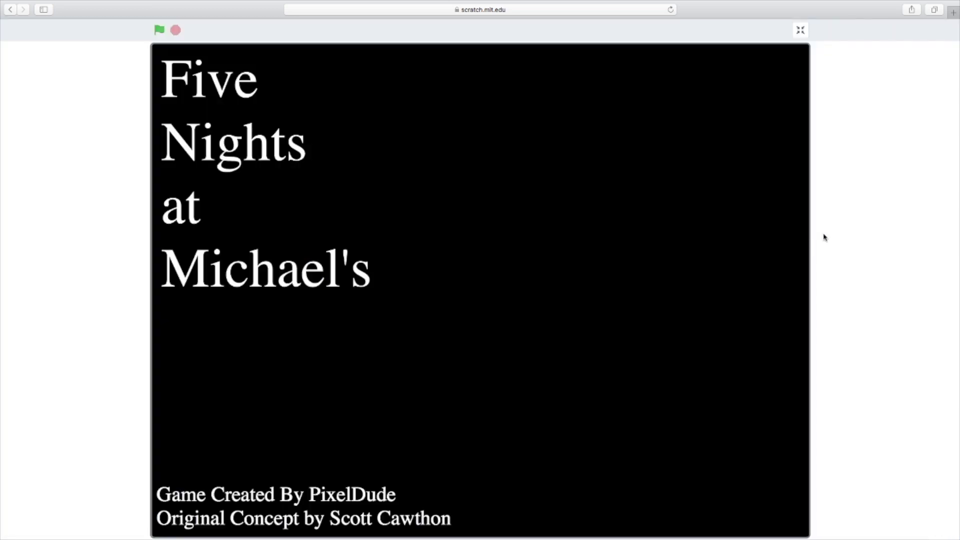
{"action": "left_click", "coordinate": [801, 31]}
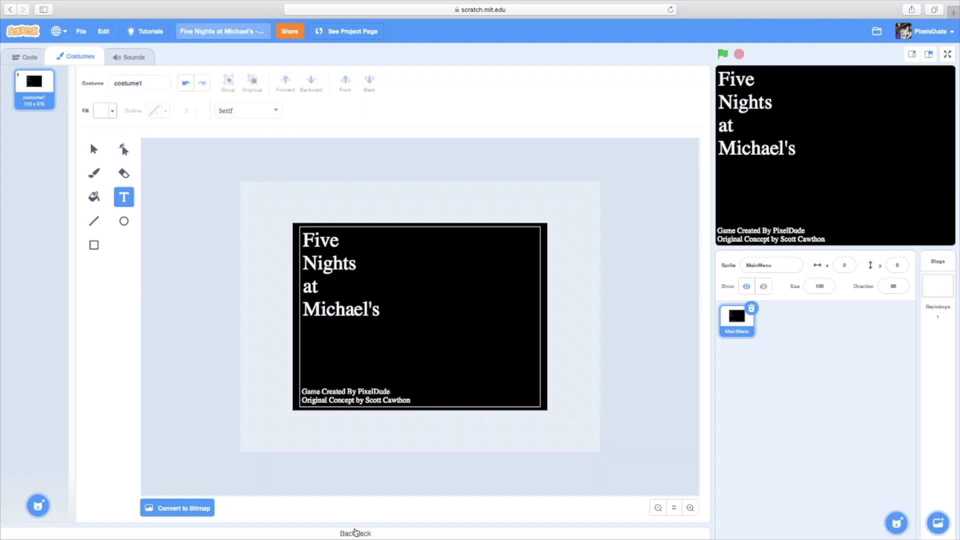
Step: Bring the StaticForCamera sprite into the project from the backpack
{"action": "left_click", "coordinate": [355, 533]}
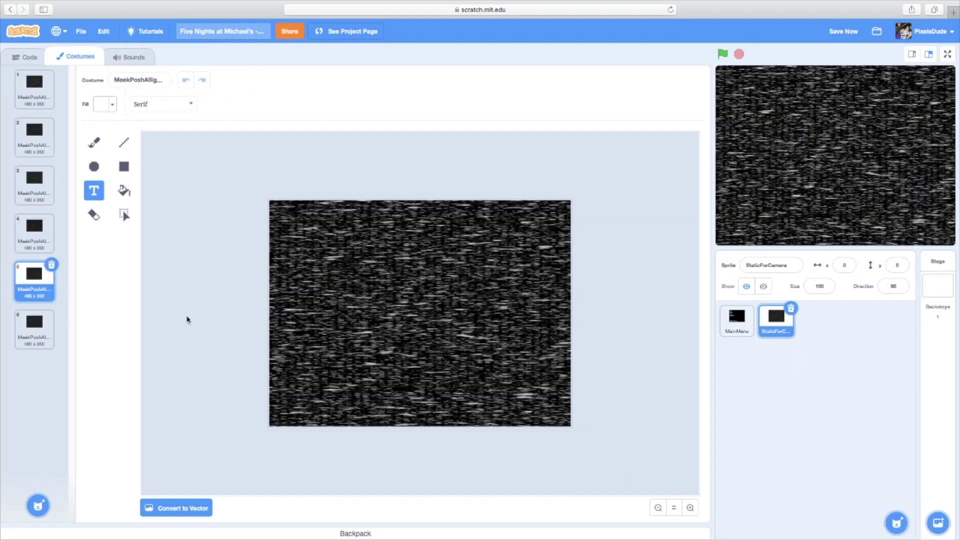
Step: Select the first static costume and rename the StaticForCamera sprite to Static
{"action": "left_click", "coordinate": [34, 86]}
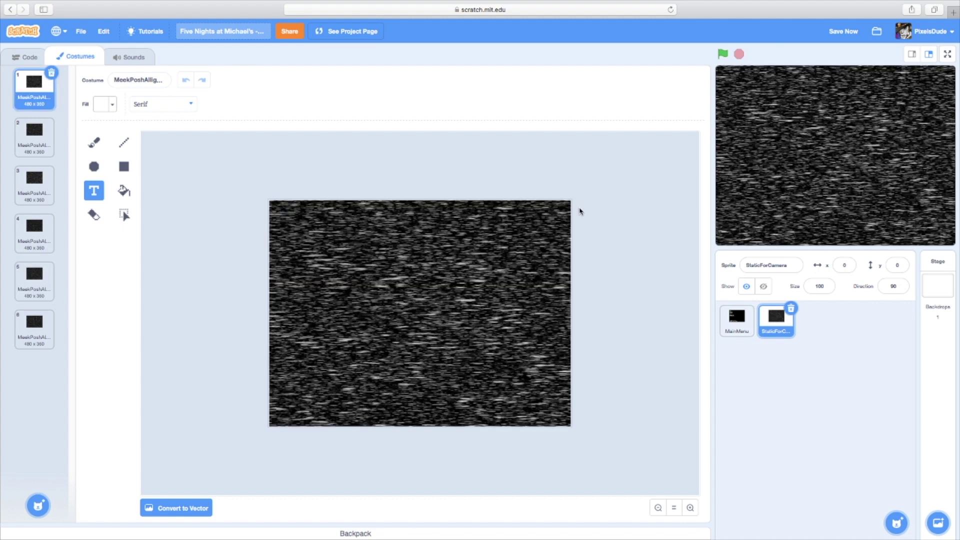
{"action": "left_click_drag", "start_coordinate": [789, 261], "coordinate": [761, 263]}
{"action": "key", "text": "BackSpace"}
{"action": "key", "text": "Return"}
{"action": "left_click_drag", "start_coordinate": [742, 270], "coordinate": [766, 270]}
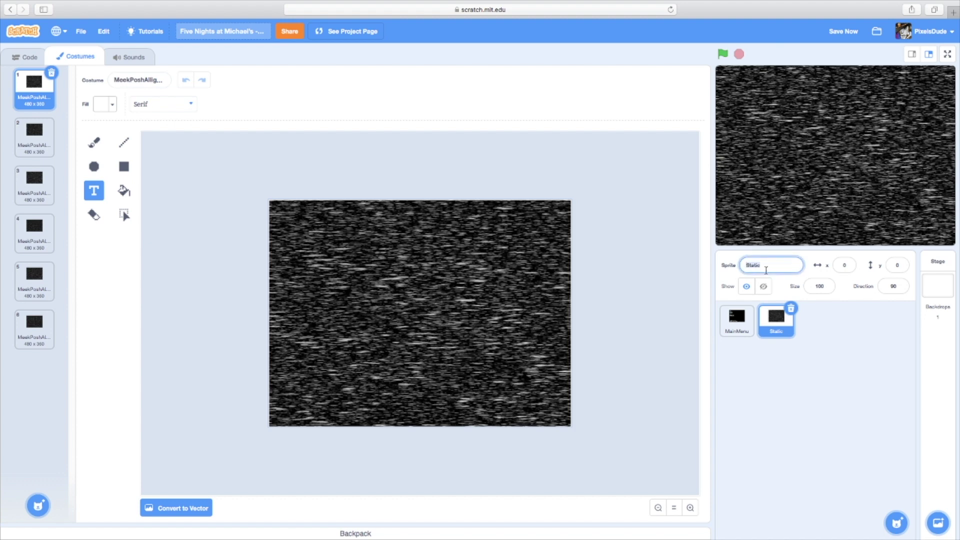
Step: Build a Static script that starts on the green flag, shows the sprite and switches to the next costume forever
{"action": "left_click", "coordinate": [8, 56]}
{"action": "left_click", "coordinate": [15, 145]}
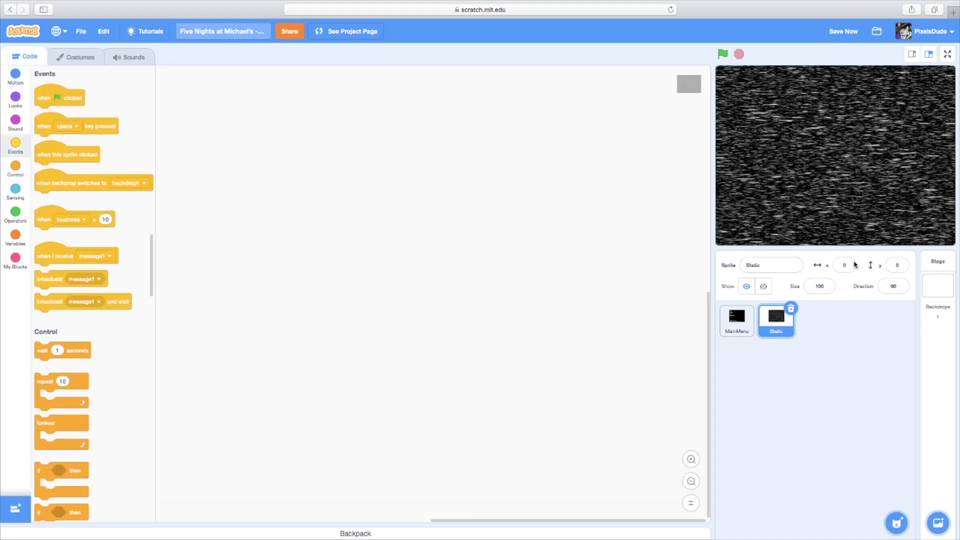
{"action": "left_click_drag", "start_coordinate": [83, 92], "coordinate": [253, 147]}
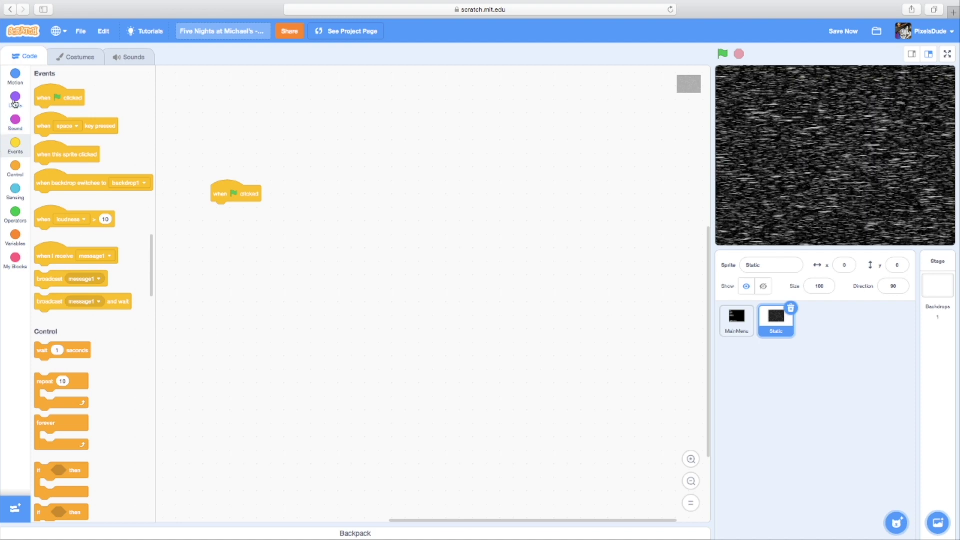
{"action": "left_click", "coordinate": [14, 107]}
{"action": "left_click_drag", "start_coordinate": [44, 264], "coordinate": [223, 206]}
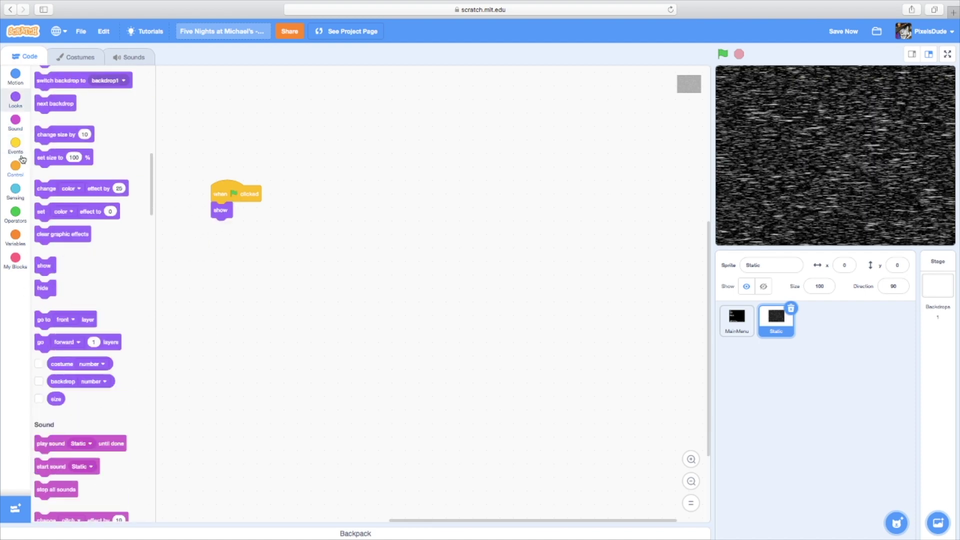
{"action": "left_click", "coordinate": [15, 168]}
{"action": "left_click_drag", "start_coordinate": [45, 443], "coordinate": [222, 227]}
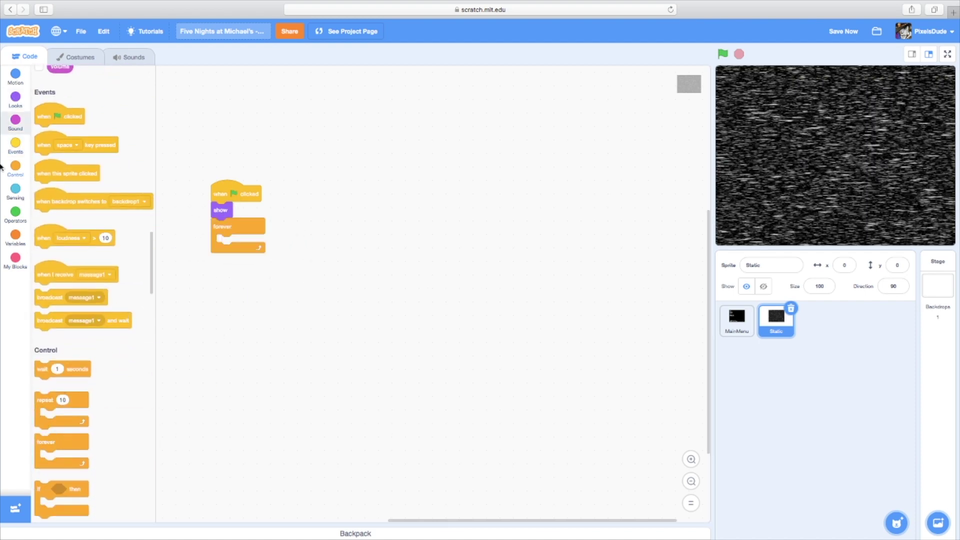
{"action": "left_click", "coordinate": [16, 96]}
{"action": "left_click_drag", "start_coordinate": [50, 215], "coordinate": [230, 243]}
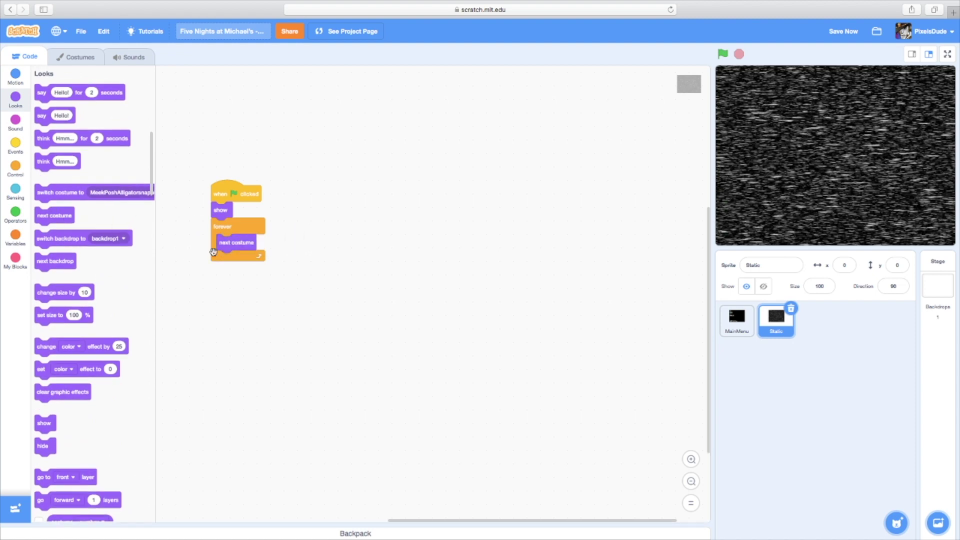
Step: Add a set ghost effect to 50 block to the Static script, between the green flag block and show
{"action": "left_click_drag", "start_coordinate": [50, 369], "coordinate": [278, 335]}
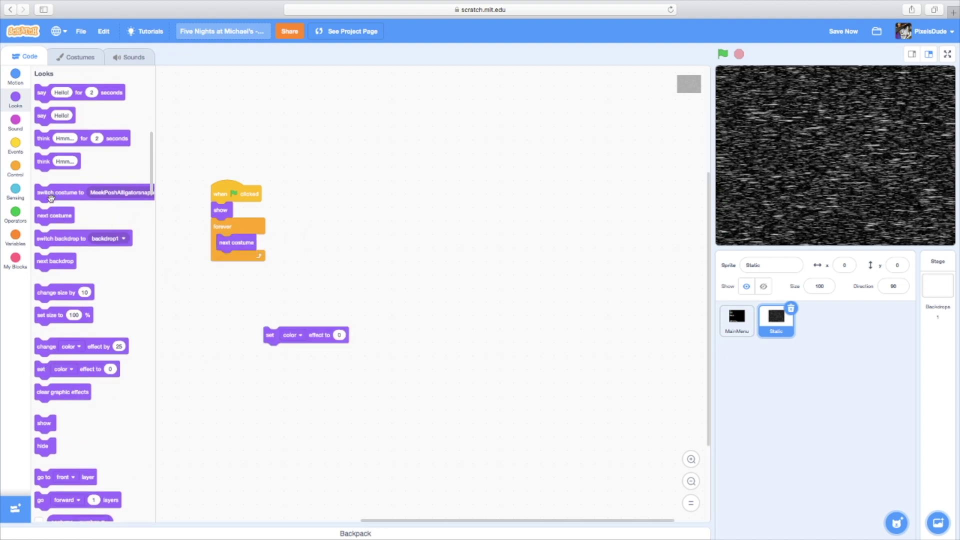
{"action": "left_click", "coordinate": [292, 335]}
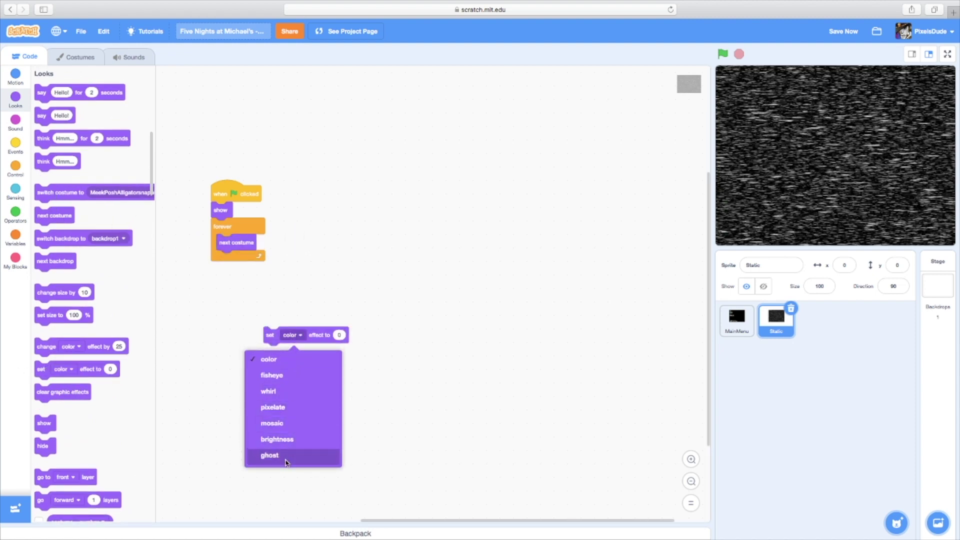
{"action": "left_click", "coordinate": [300, 454]}
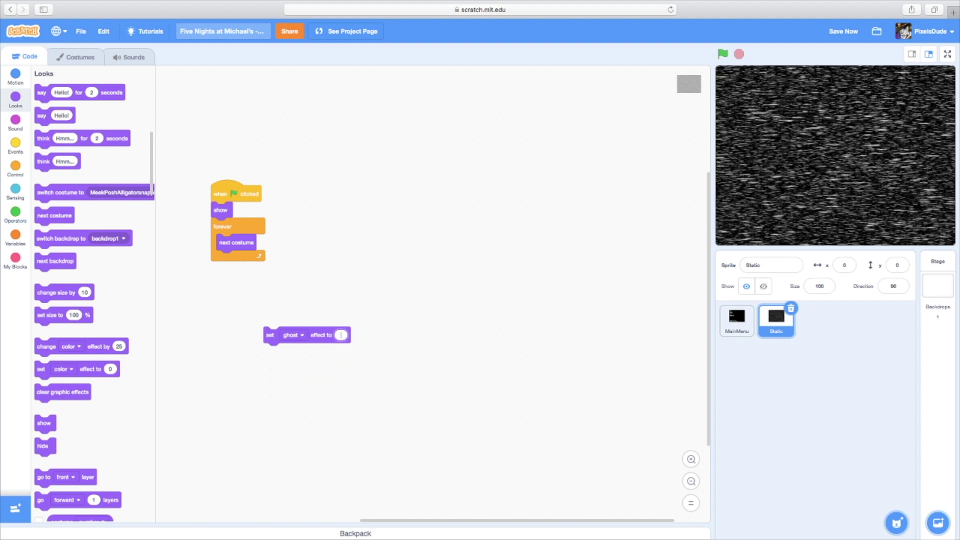
{"action": "scroll", "coordinate": [418, 256], "scroll_direction": "down", "scroll_amount": 1}
{"action": "left_click", "coordinate": [312, 325]}
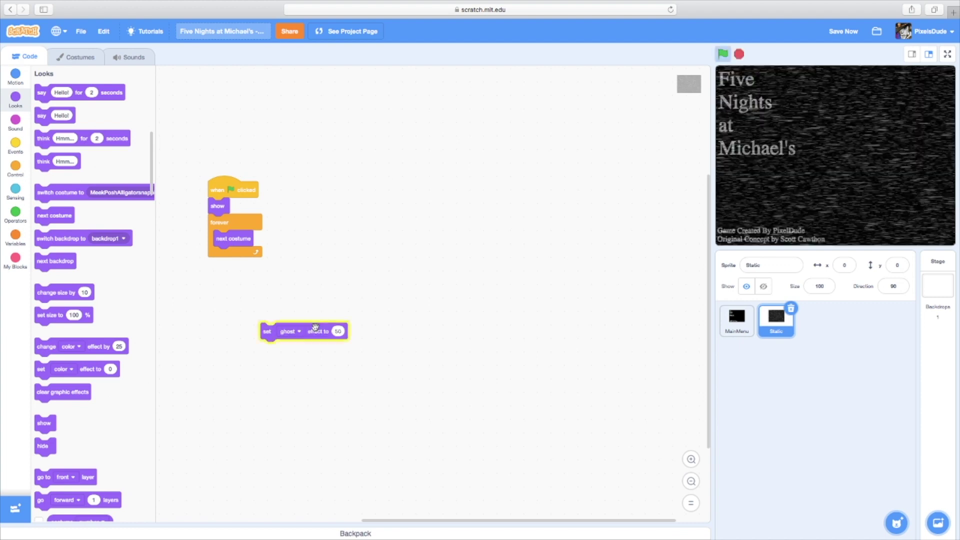
{"action": "left_click_drag", "start_coordinate": [312, 326], "coordinate": [262, 207]}
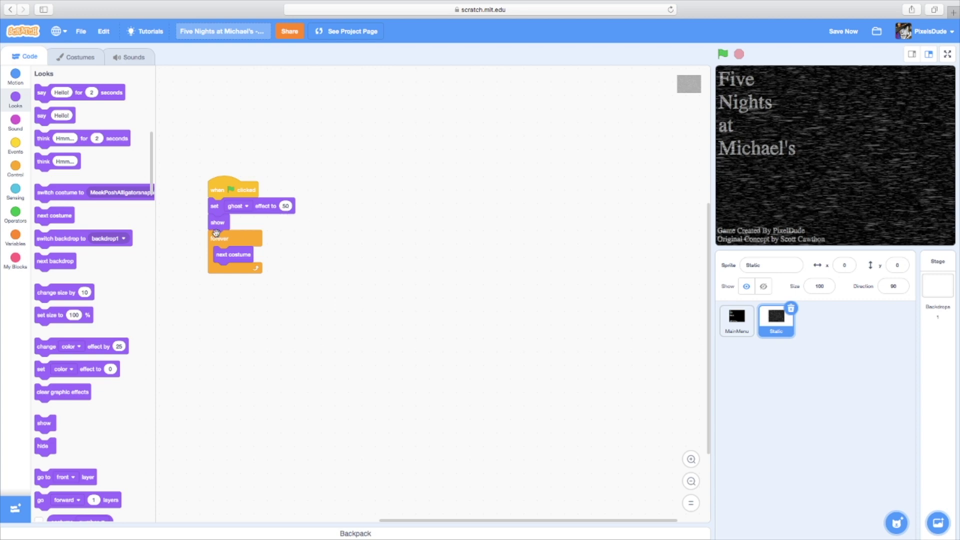
Step: Give the MainMenu sprite a script that shows it when the green flag is clicked
{"action": "left_click", "coordinate": [728, 328]}
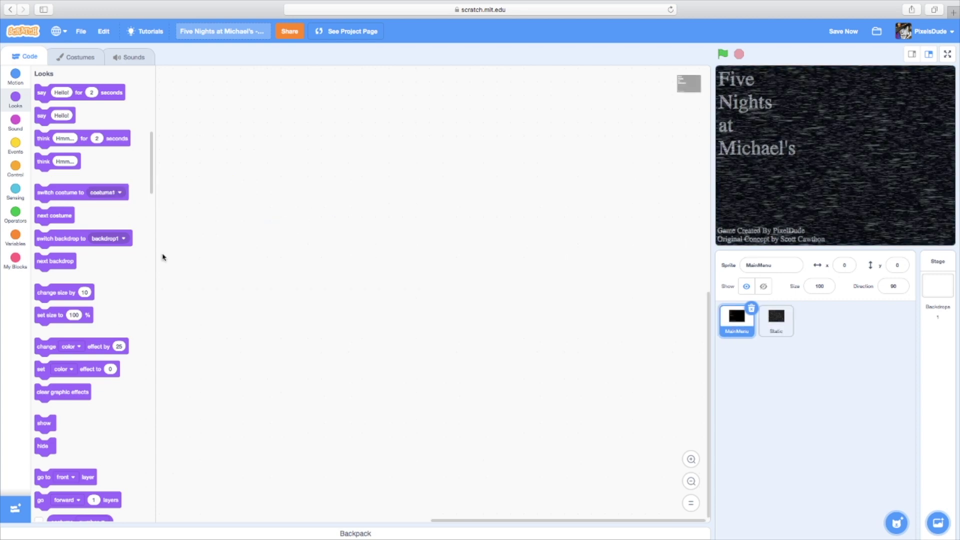
{"action": "left_click", "coordinate": [15, 144]}
{"action": "left_click_drag", "start_coordinate": [58, 99], "coordinate": [248, 129]}
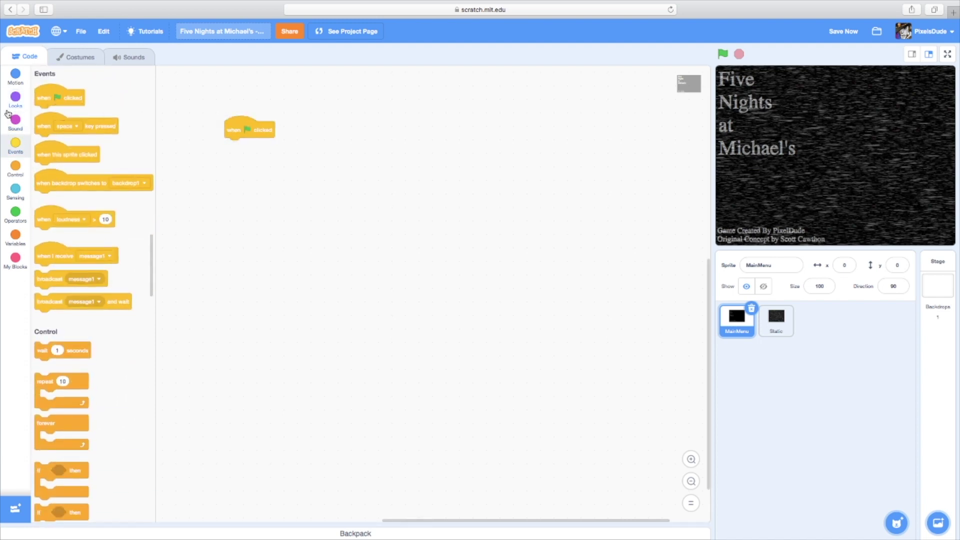
{"action": "left_click", "coordinate": [15, 99]}
{"action": "left_click_drag", "start_coordinate": [44, 423], "coordinate": [240, 143]}
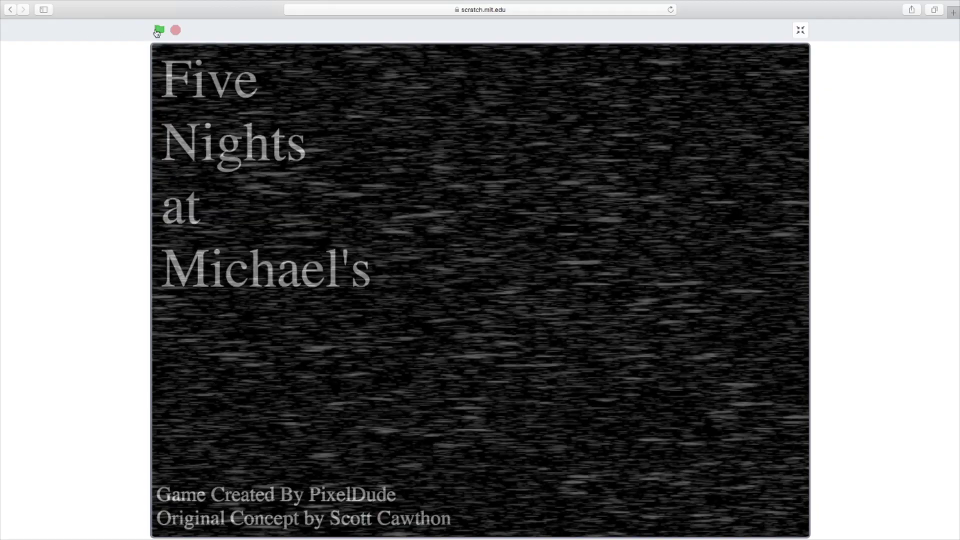
Step: Run the project in full screen to check the animated static over the title, and stop it
{"action": "left_click", "coordinate": [159, 30]}
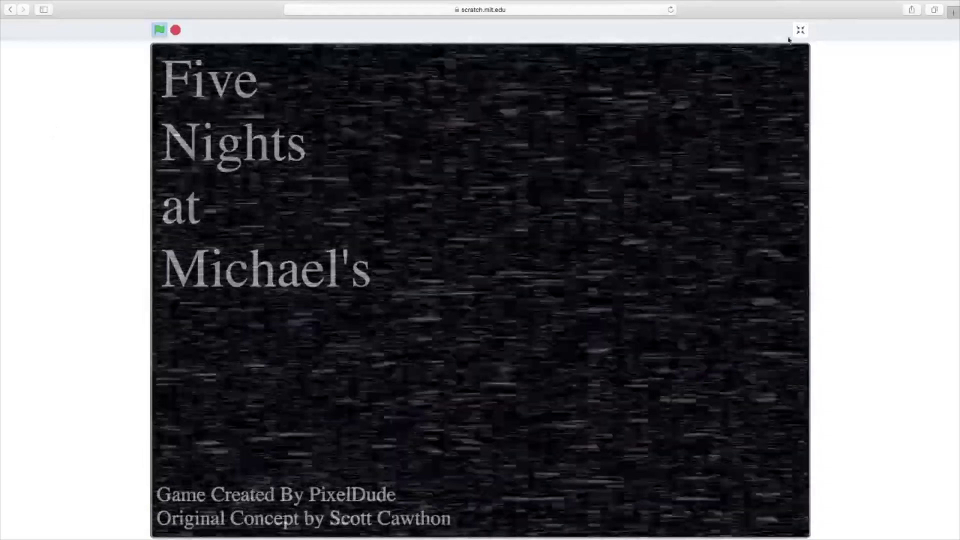
{"action": "left_click", "coordinate": [801, 30]}
{"action": "left_click", "coordinate": [738, 55]}
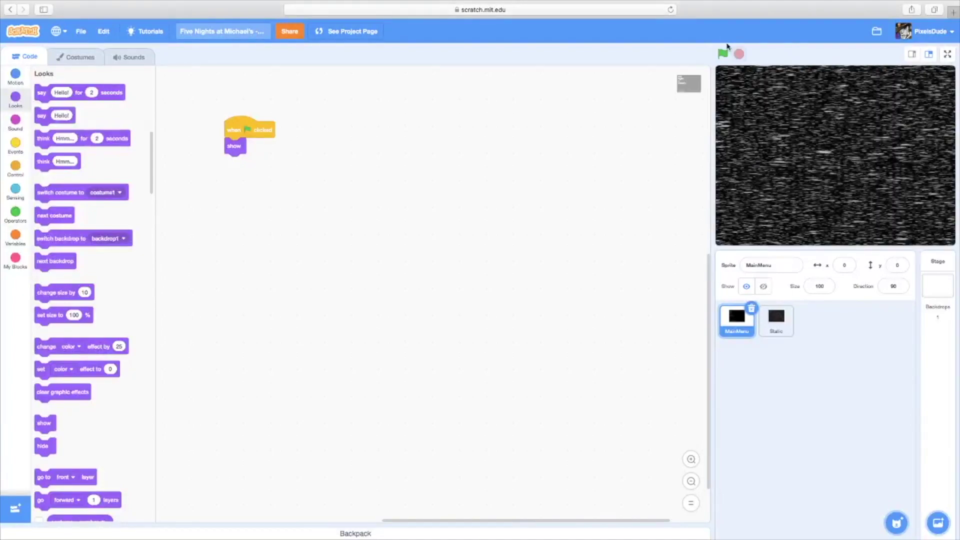
Step: Start painting a new sprite and set the circle's fill to a pale yellow-orange skin tone
{"action": "mouse_move", "coordinate": [897, 524]}
{"action": "left_click", "coordinate": [897, 486]}
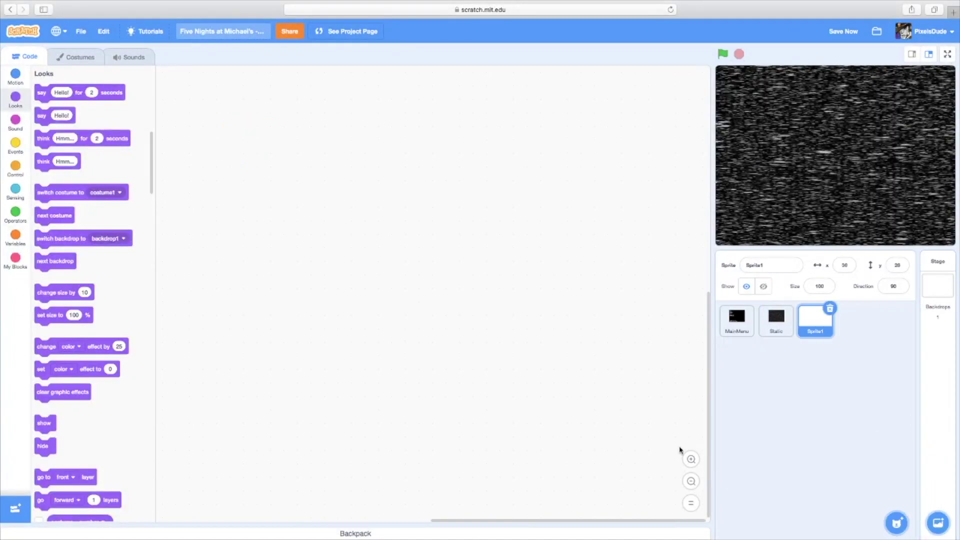
{"action": "left_click", "coordinate": [124, 221]}
{"action": "left_click", "coordinate": [104, 110]}
{"action": "key", "text": "super+a"}
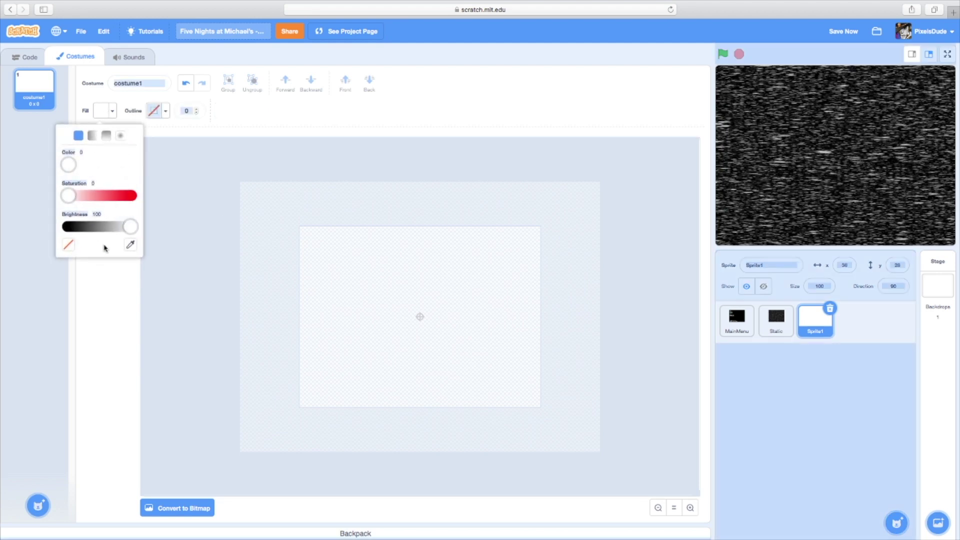
{"action": "left_click_drag", "start_coordinate": [130, 229], "coordinate": [71, 214]}
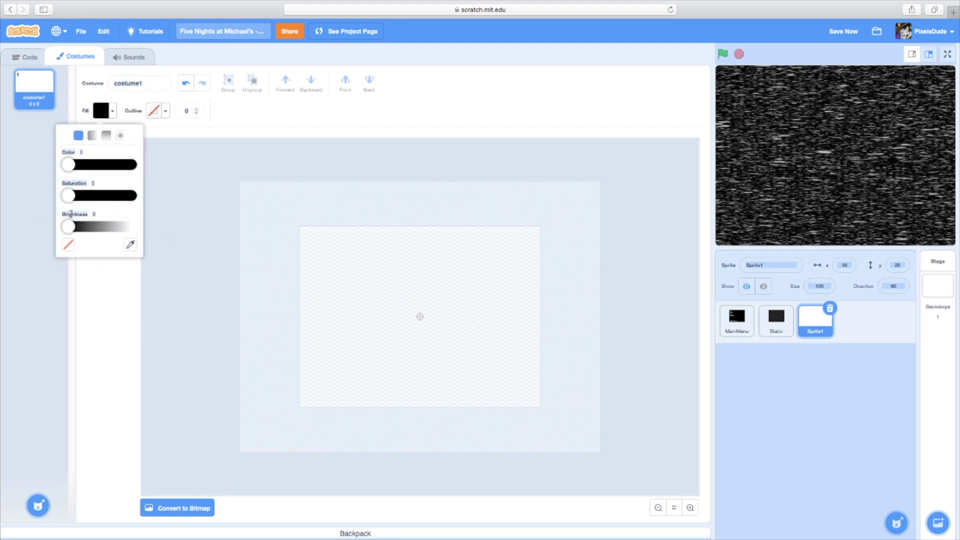
{"action": "left_click", "coordinate": [15, 289]}
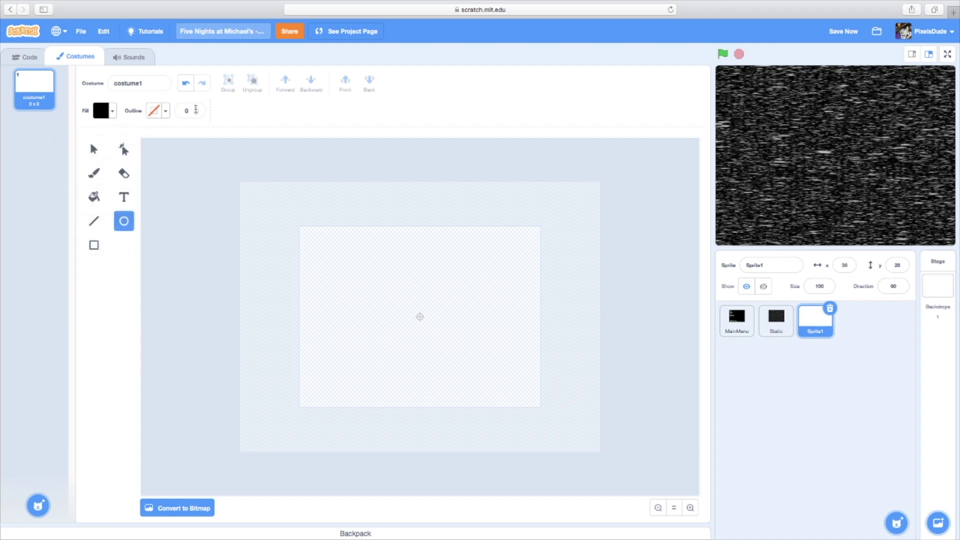
{"action": "left_click", "coordinate": [101, 111]}
{"action": "left_click_drag", "start_coordinate": [65, 229], "coordinate": [104, 219]}
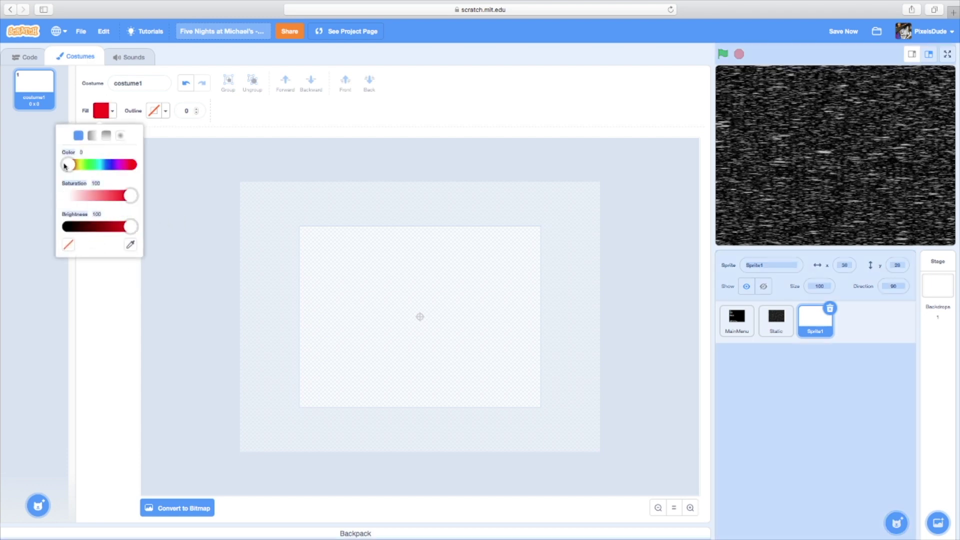
{"action": "left_click_drag", "start_coordinate": [67, 165], "coordinate": [76, 166]}
{"action": "left_click_drag", "start_coordinate": [131, 196], "coordinate": [92, 196]}
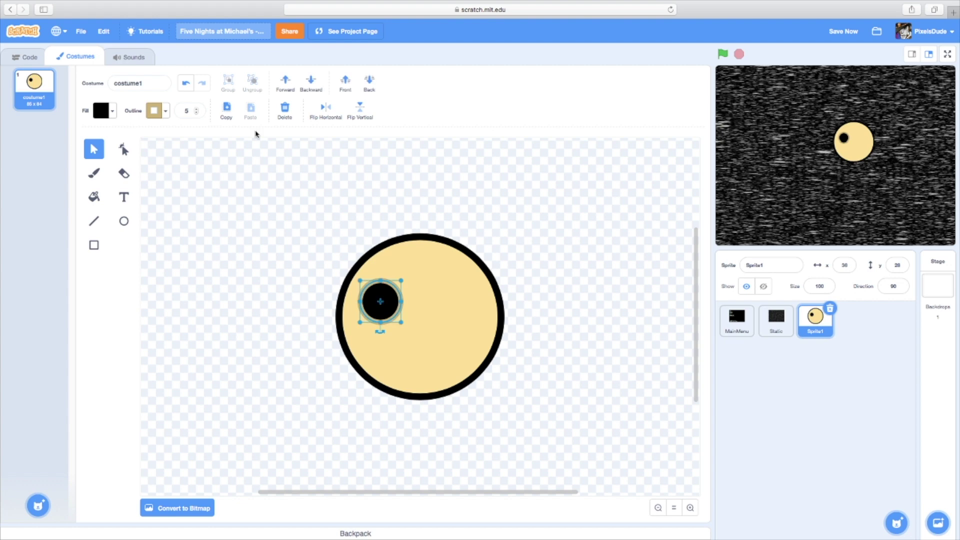
Step: Complete the face with a second round eye, a rectangular mouth and a small round nose
{"action": "left_click_drag", "start_coordinate": [439, 281], "coordinate": [482, 324]}
{"action": "left_click", "coordinate": [94, 245]}
{"action": "left_click_drag", "start_coordinate": [393, 352], "coordinate": [447, 376]}
{"action": "left_click", "coordinate": [124, 220]}
{"action": "left_click_drag", "start_coordinate": [409, 319], "coordinate": [430, 339]}
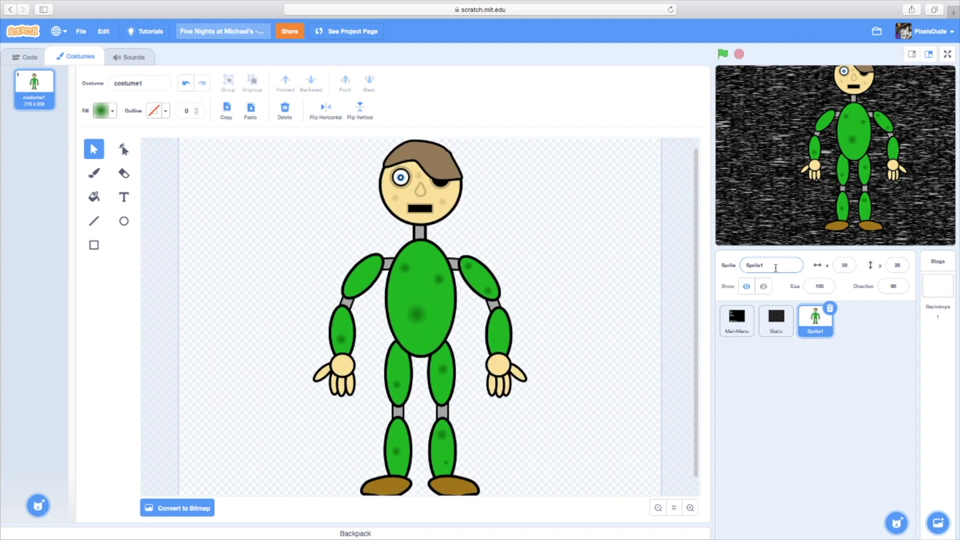
Step: Look over the finished green character and rename its sprite to TitleAnimation
{"action": "scroll", "coordinate": [670, 266], "scroll_direction": "down", "scroll_amount": 1}
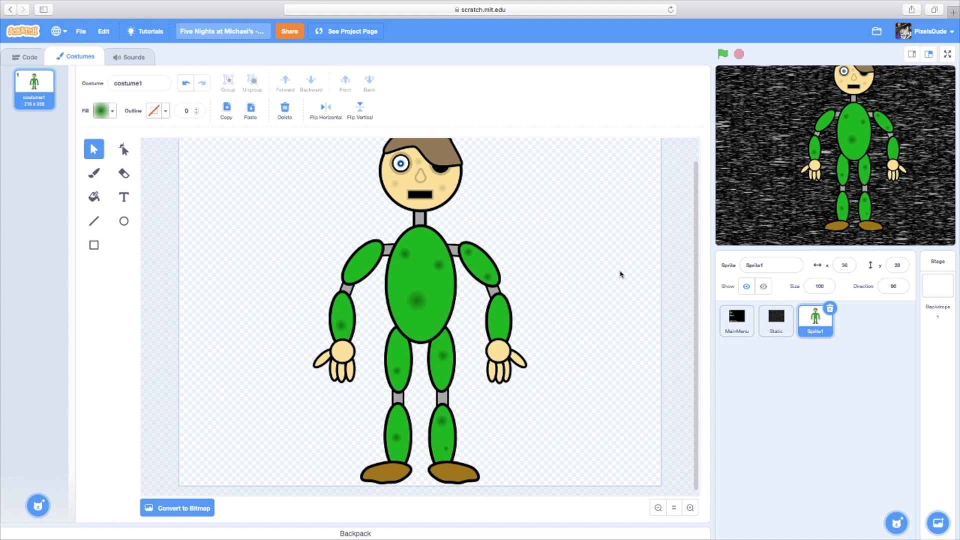
{"action": "scroll", "coordinate": [619, 275], "scroll_direction": "up", "scroll_amount": 2}
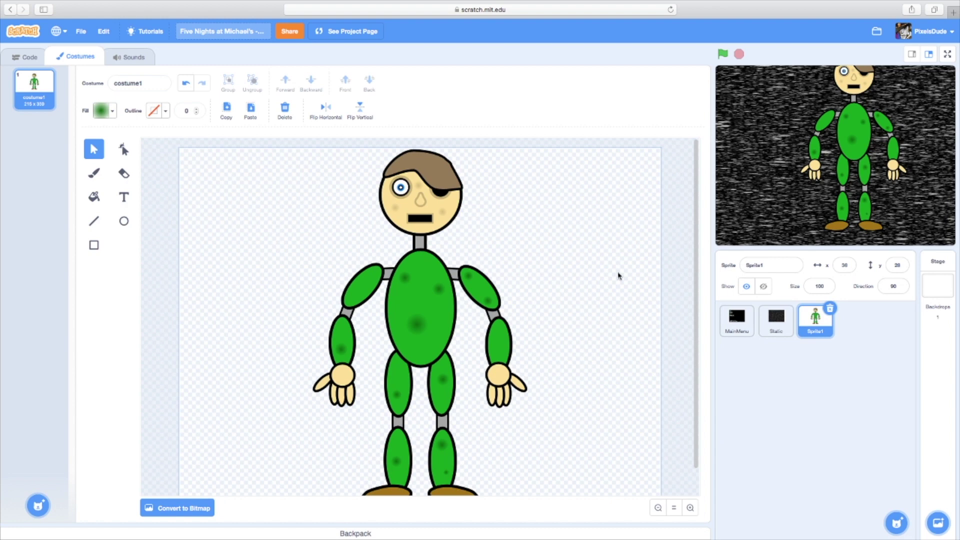
{"action": "left_click", "coordinate": [23, 56]}
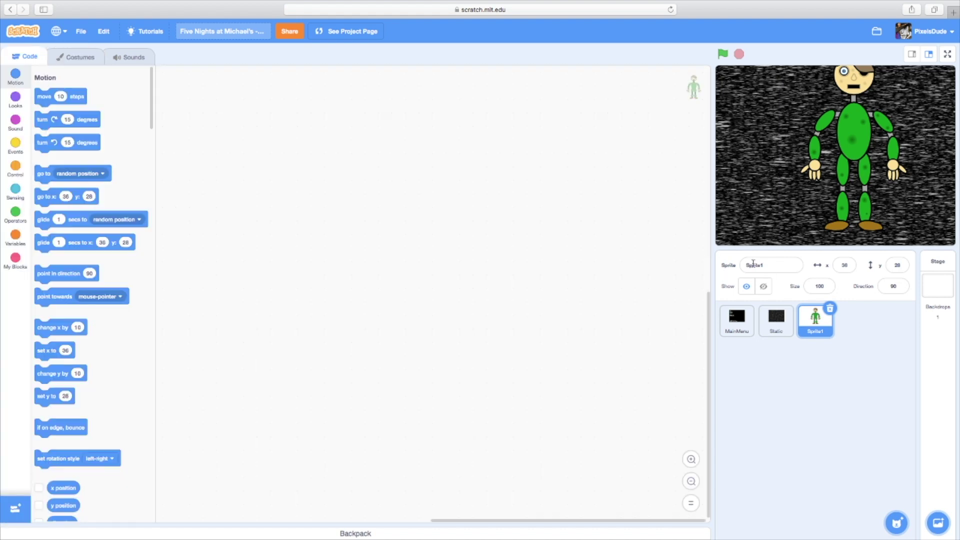
{"action": "left_click", "coordinate": [762, 265]}
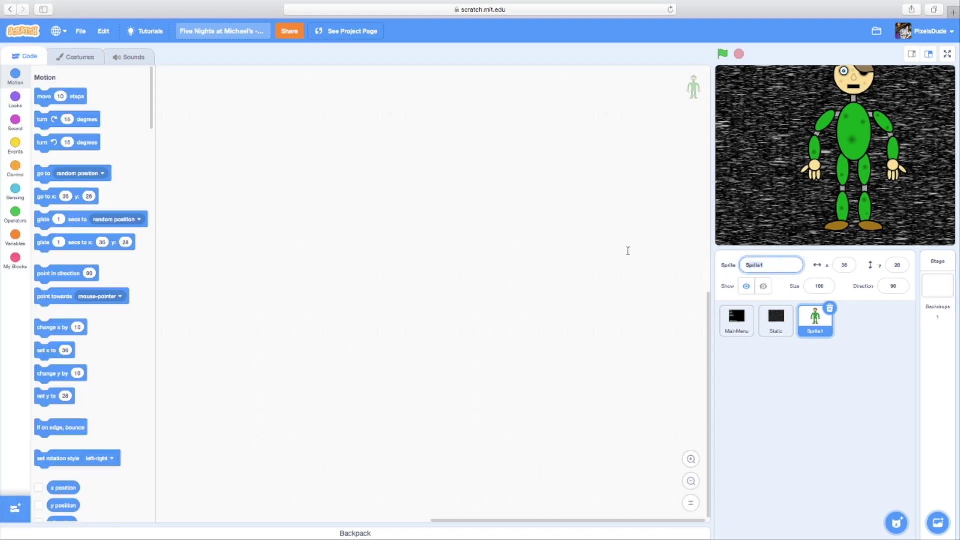
{"action": "key", "text": "BackSpace"}
{"action": "type", "text": "TitleAnimation"}
{"action": "key", "text": "Return"}
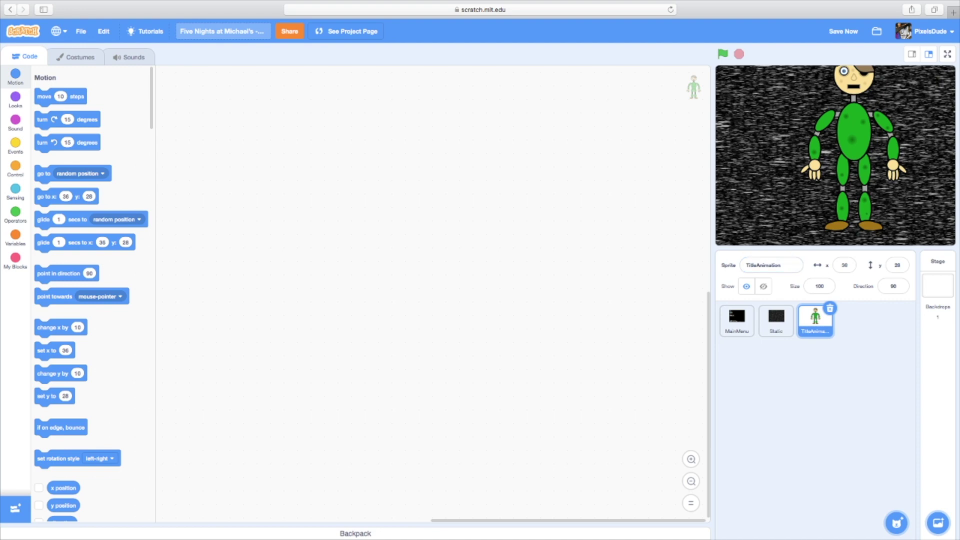
Step: Run the project and enlarge the TitleAnimation sprite to its maximum size, 151
{"action": "left_click", "coordinate": [723, 54]}
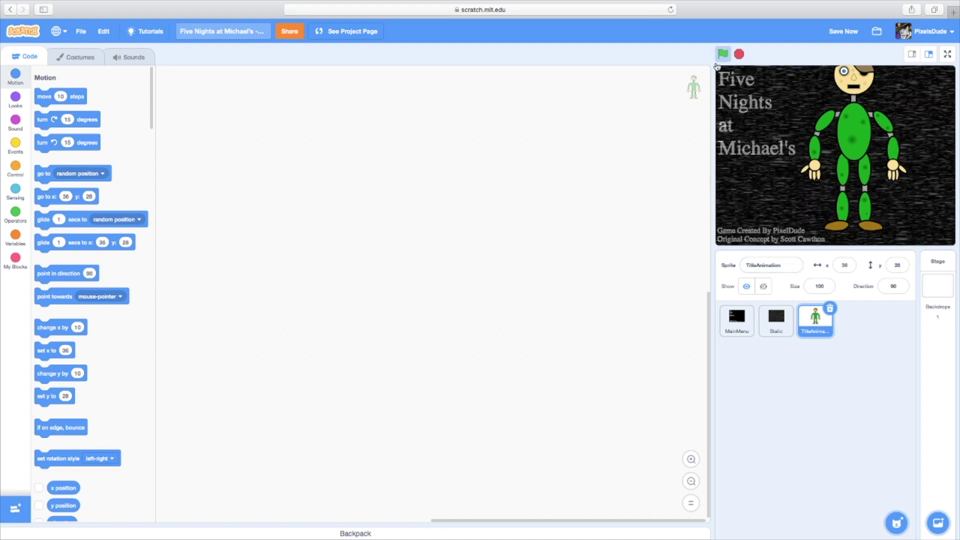
{"action": "left_click", "coordinate": [819, 286]}
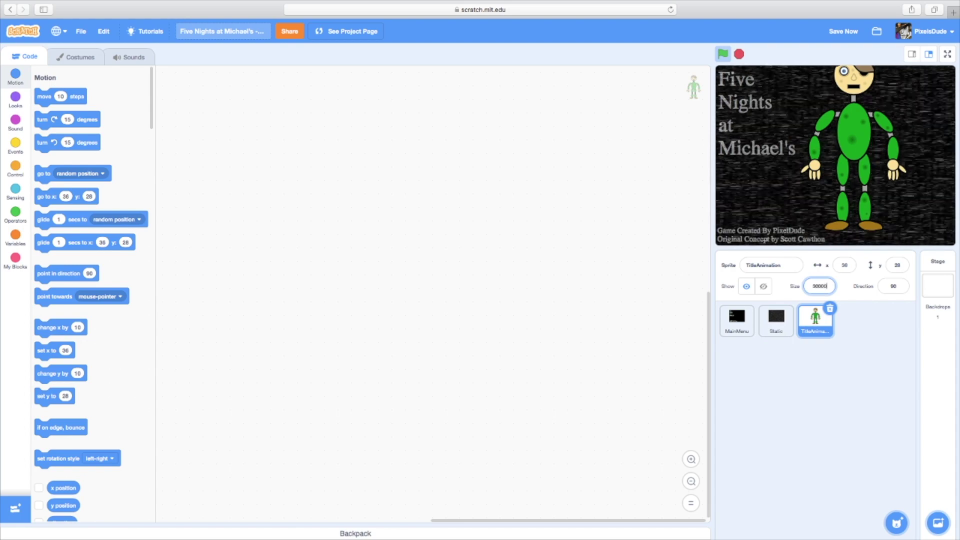
{"action": "key", "text": "Return"}
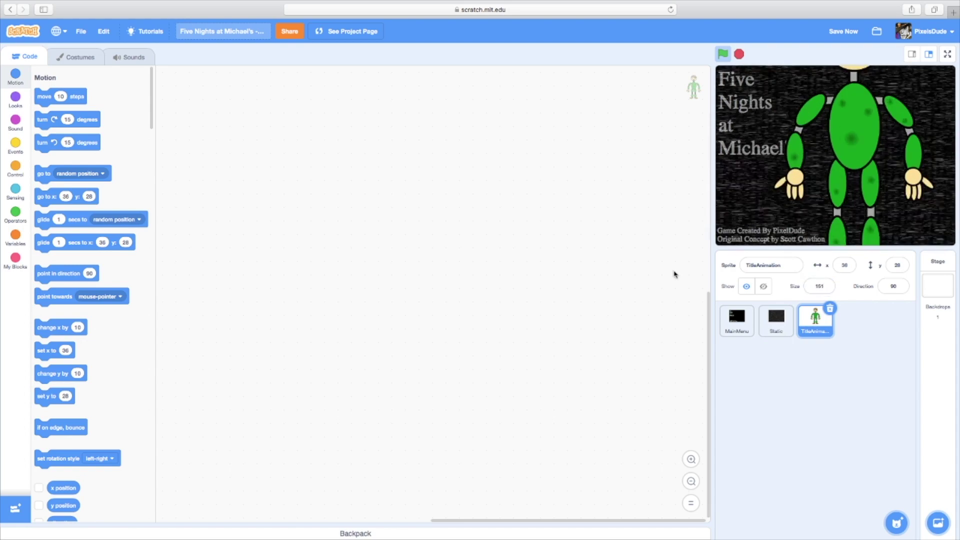
Step: Shift the TitleAnimation sprite with change x and change y blocks to x 116, y -142, beside the title
{"action": "left_click", "coordinate": [51, 329]}
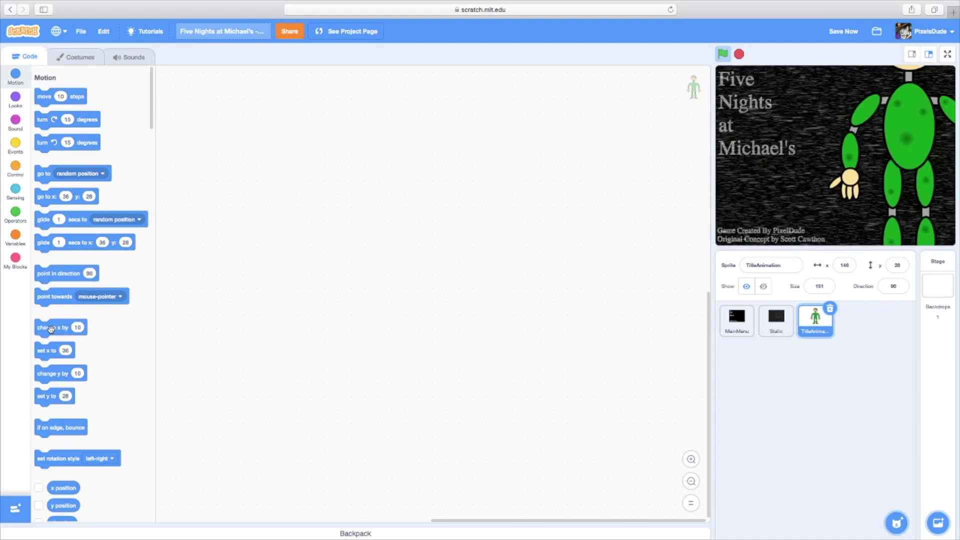
{"action": "type", "text": "-10"}
{"action": "left_click", "coordinate": [64, 368]}
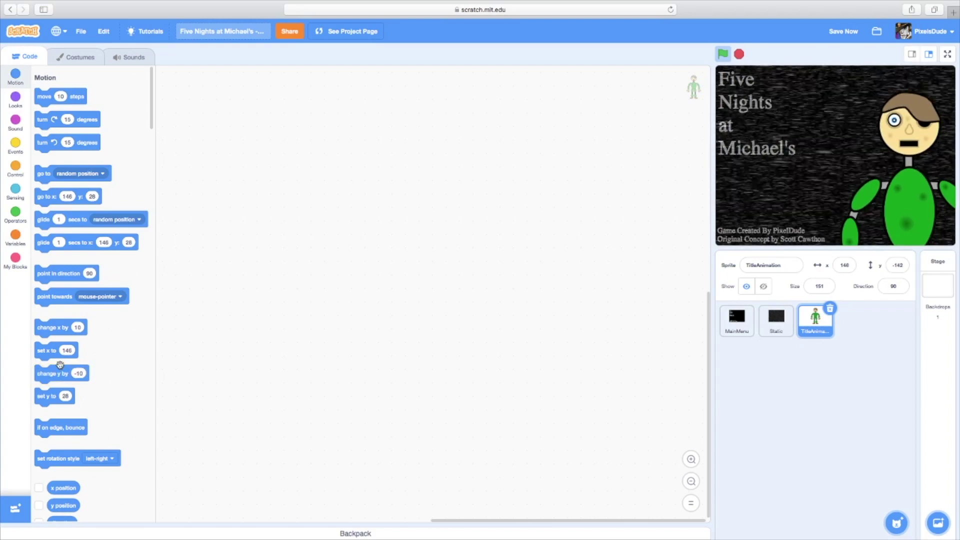
{"action": "type", "text": "-10"}
{"action": "left_click", "coordinate": [68, 324]}
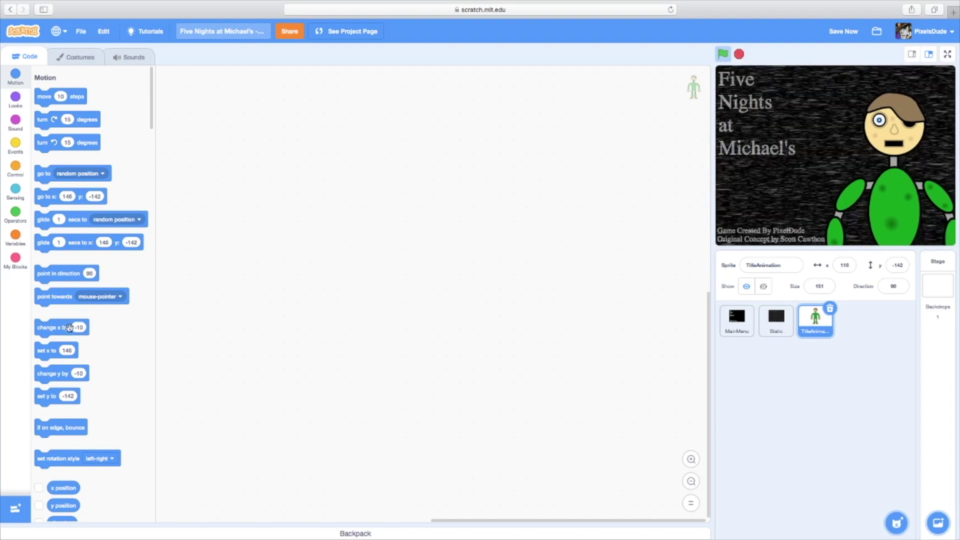
Step: Move the TitleAnimation sprite sideways using a change x by 5 block
{"action": "left_click", "coordinate": [80, 327]}
{"action": "key", "text": "BackSpace"}
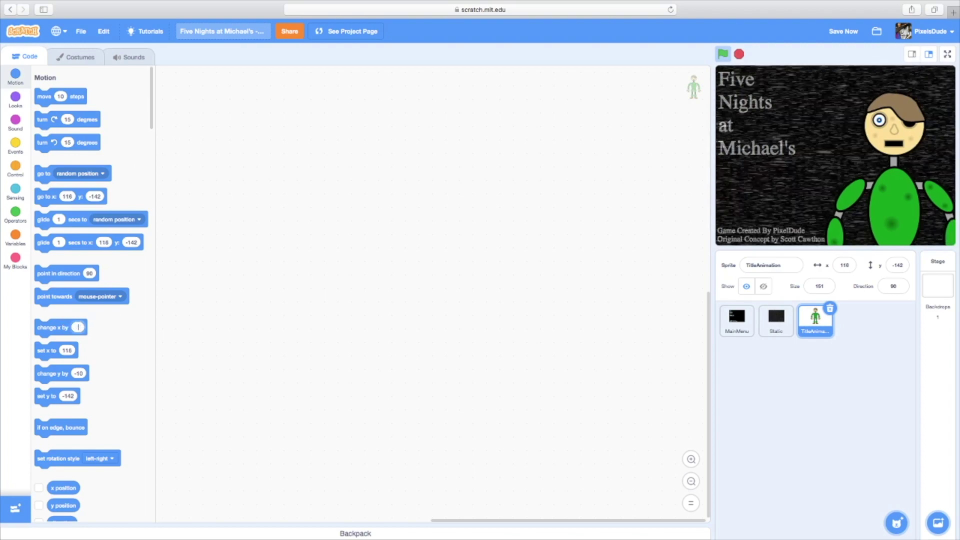
{"action": "left_click", "coordinate": [58, 320]}
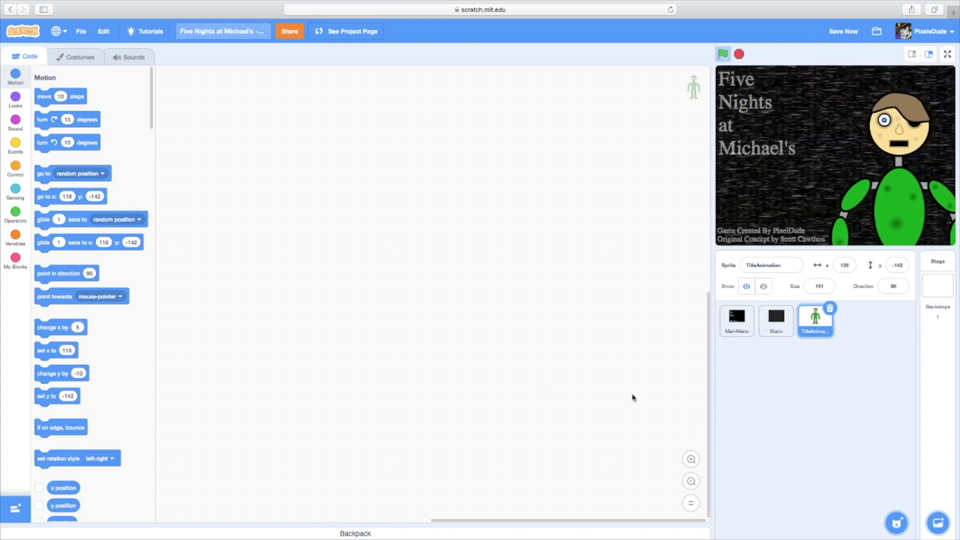
Step: Bring the Static sprite to the front layer over the character and preview the stage in full screen
{"action": "left_click", "coordinate": [783, 333]}
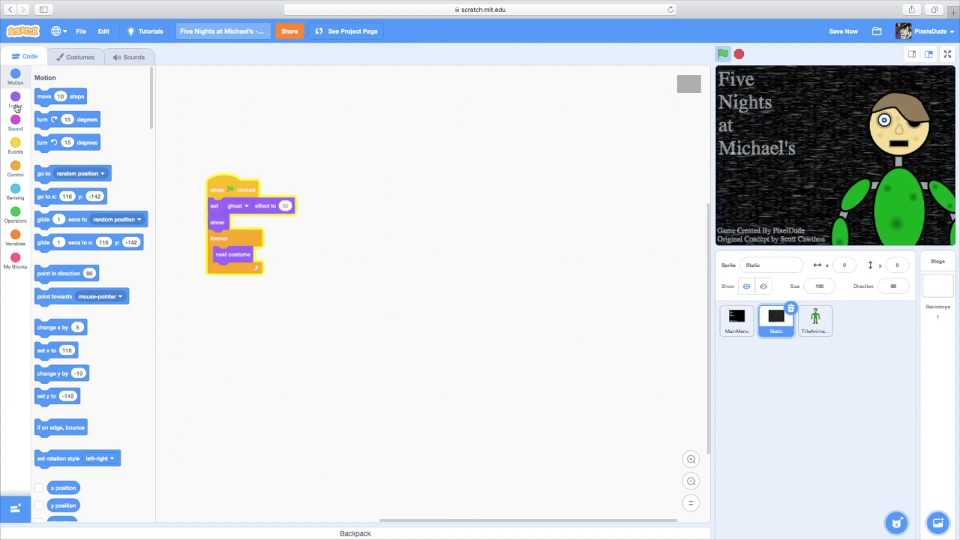
{"action": "left_click", "coordinate": [16, 98]}
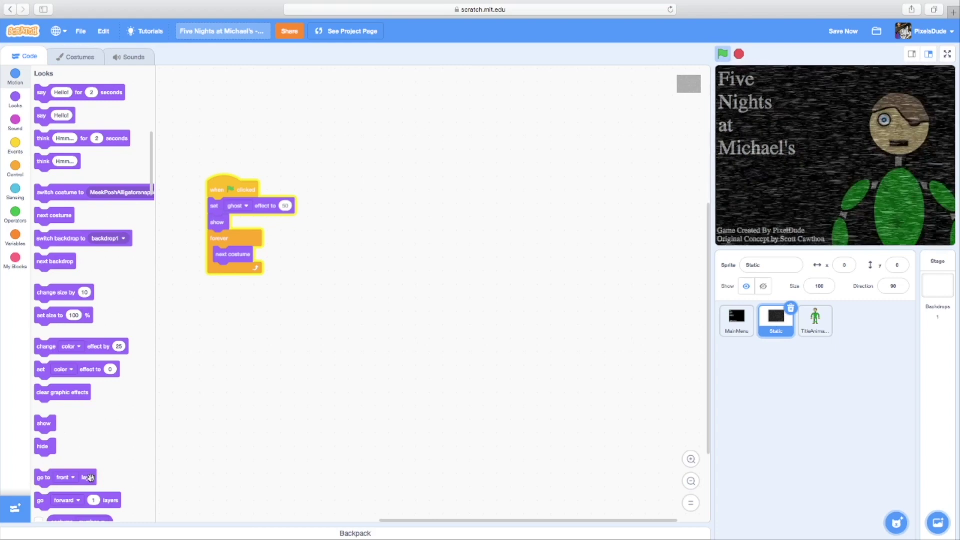
{"action": "left_click", "coordinate": [947, 54]}
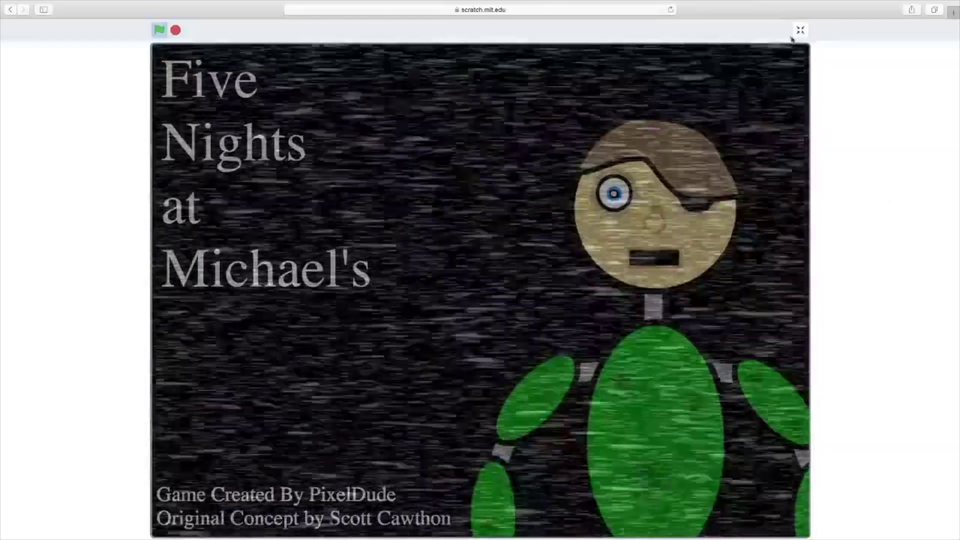
{"action": "left_click", "coordinate": [800, 30]}
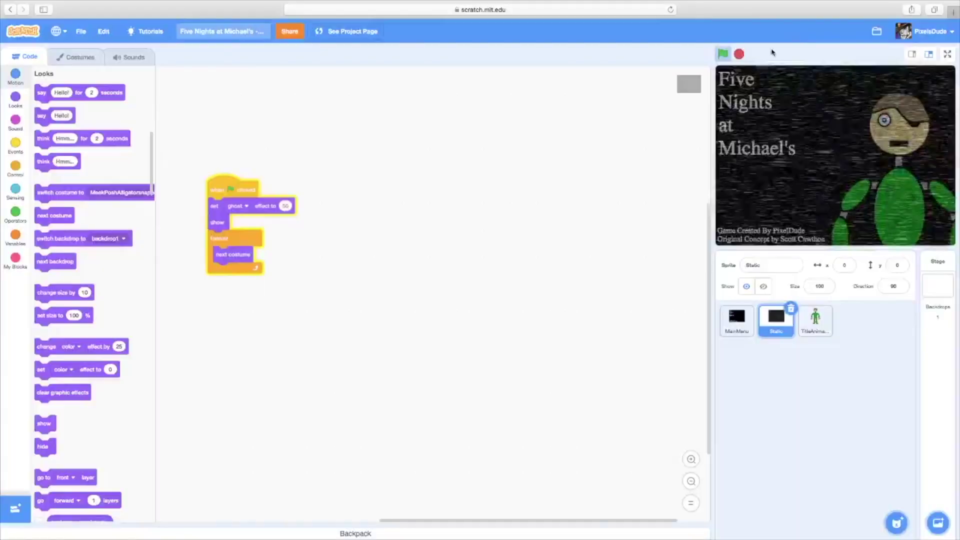
Step: Duplicate the TitleAnimation sprite's costume1 three times to get four identical costumes
{"action": "left_click", "coordinate": [812, 325]}
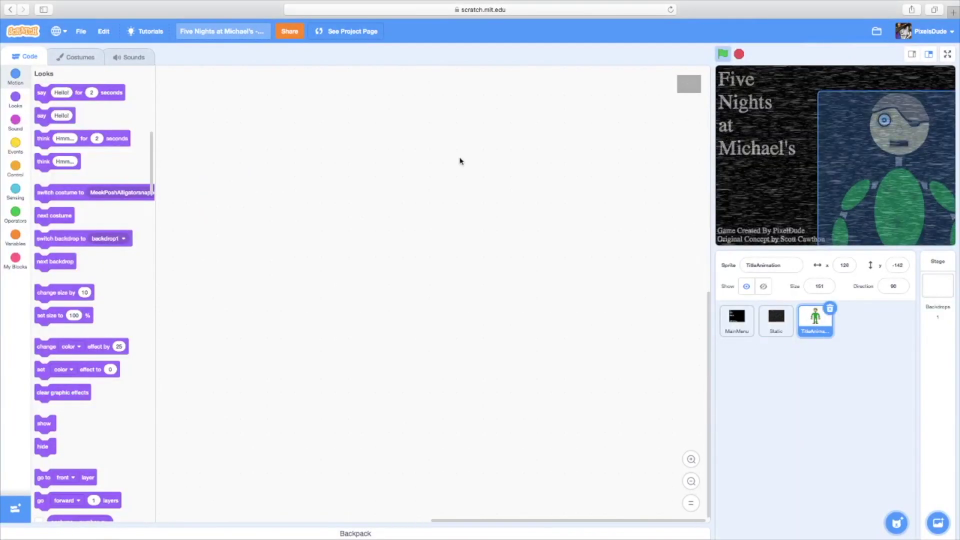
{"action": "left_click", "coordinate": [59, 57]}
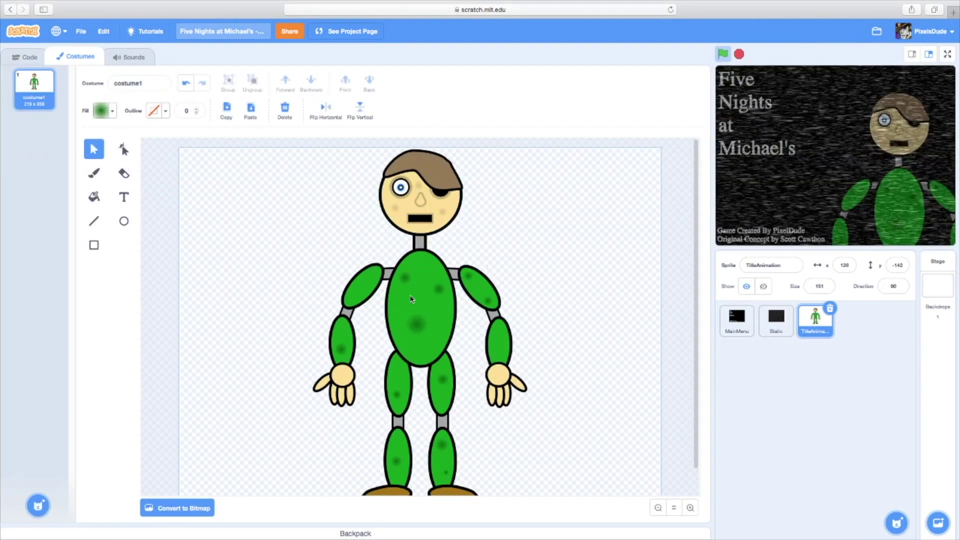
{"action": "right_click", "coordinate": [30, 87]}
{"action": "left_click", "coordinate": [60, 94]}
{"action": "right_click", "coordinate": [39, 148]}
{"action": "left_click", "coordinate": [59, 158]}
{"action": "right_click", "coordinate": [38, 196]}
{"action": "left_click", "coordinate": [55, 205]}
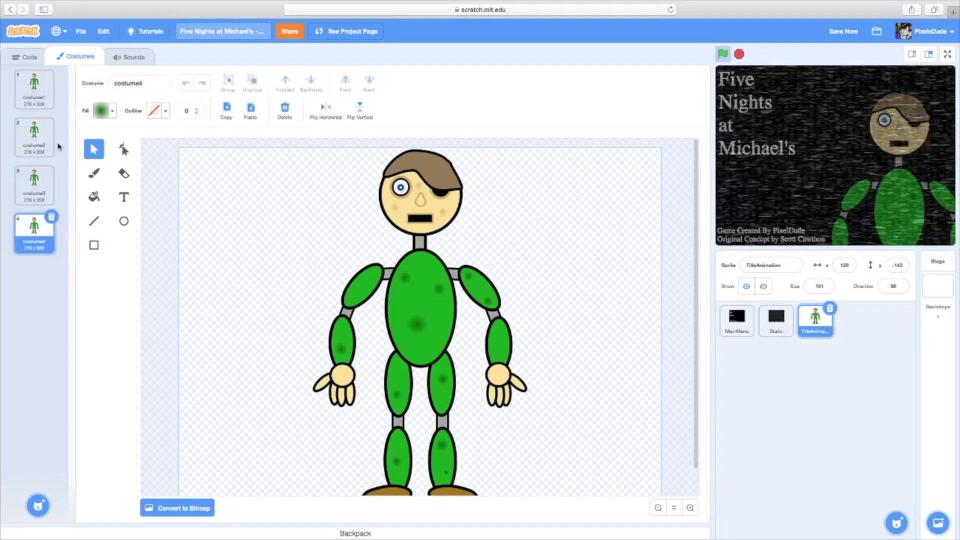
Step: In costume2, select the whole head and tilt it slightly counterclockwise on the neck
{"action": "left_click", "coordinate": [24, 139]}
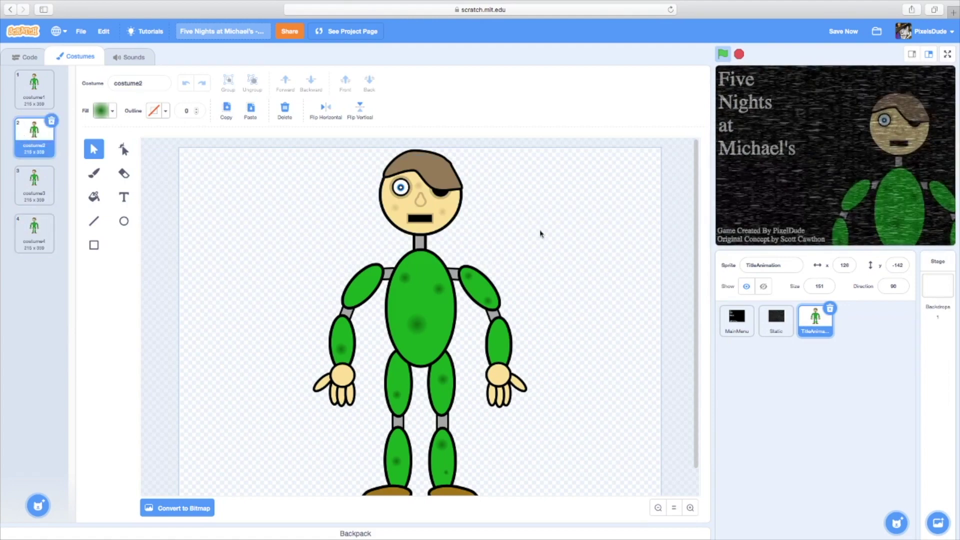
{"action": "left_click_drag", "start_coordinate": [333, 139], "coordinate": [490, 229]}
{"action": "left_click_drag", "start_coordinate": [420, 244], "coordinate": [434, 223]}
{"action": "left_click", "coordinate": [581, 294]}
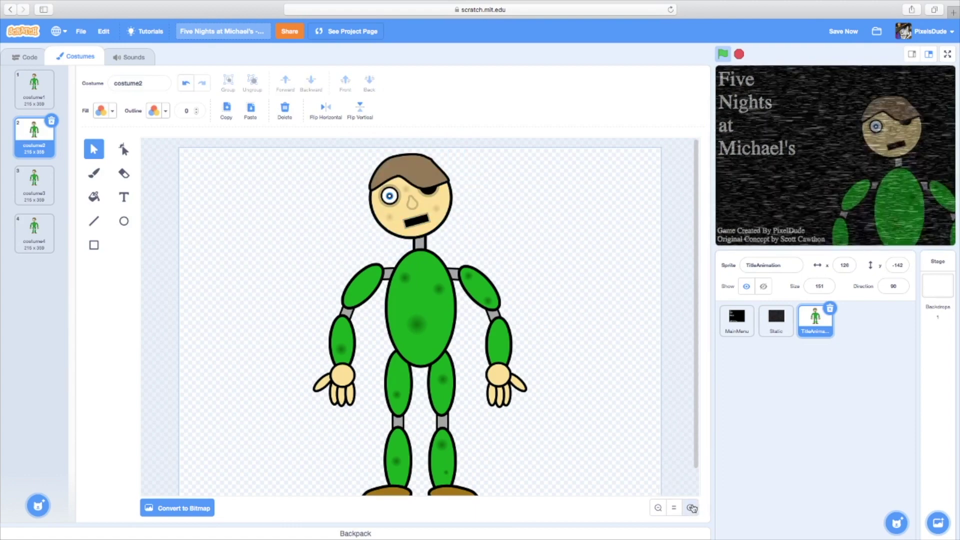
Step: Delete the pupil and blue iris from the open eye in costume2
{"action": "left_click", "coordinate": [690, 508]}
{"action": "left_click", "coordinate": [691, 508]}
{"action": "scroll", "coordinate": [610, 407], "scroll_direction": "up", "scroll_amount": 5}
{"action": "left_click", "coordinate": [343, 273]}
{"action": "key", "text": "Delete"}
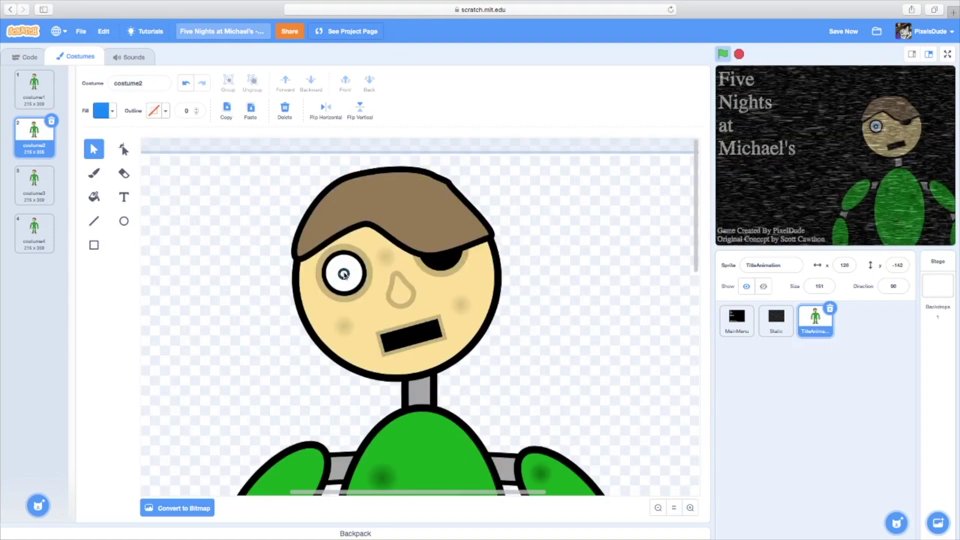
{"action": "left_click", "coordinate": [352, 280]}
{"action": "key", "text": "Delete"}
{"action": "left_click", "coordinate": [226, 289]}
{"action": "left_click", "coordinate": [186, 83]}
{"action": "left_click", "coordinate": [364, 290]}
{"action": "left_click", "coordinate": [360, 294]}
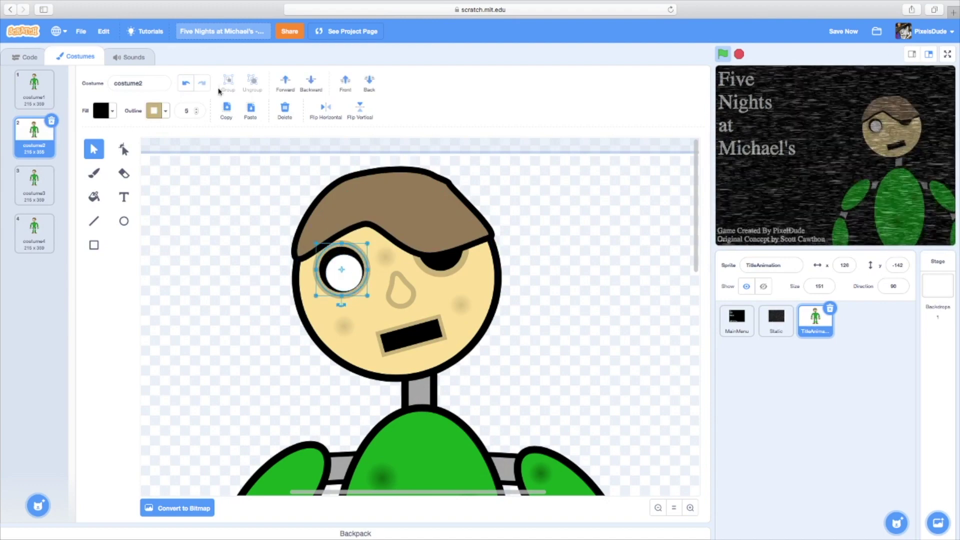
{"action": "left_click", "coordinate": [191, 84]}
Step: Shrink the white of costume2's open eye to a tiny dot centred in the black socket
{"action": "left_click", "coordinate": [350, 279]}
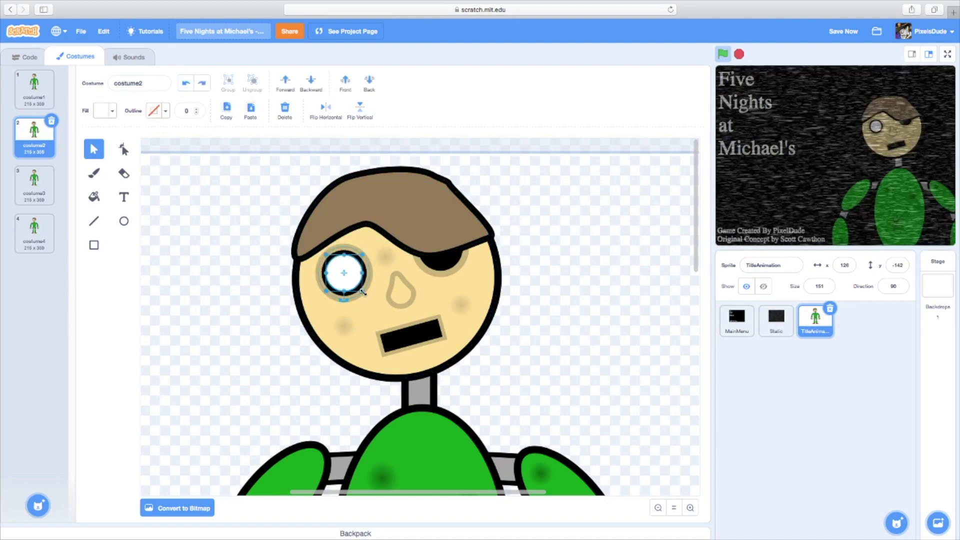
{"action": "left_click_drag", "start_coordinate": [350, 279], "coordinate": [342, 273]}
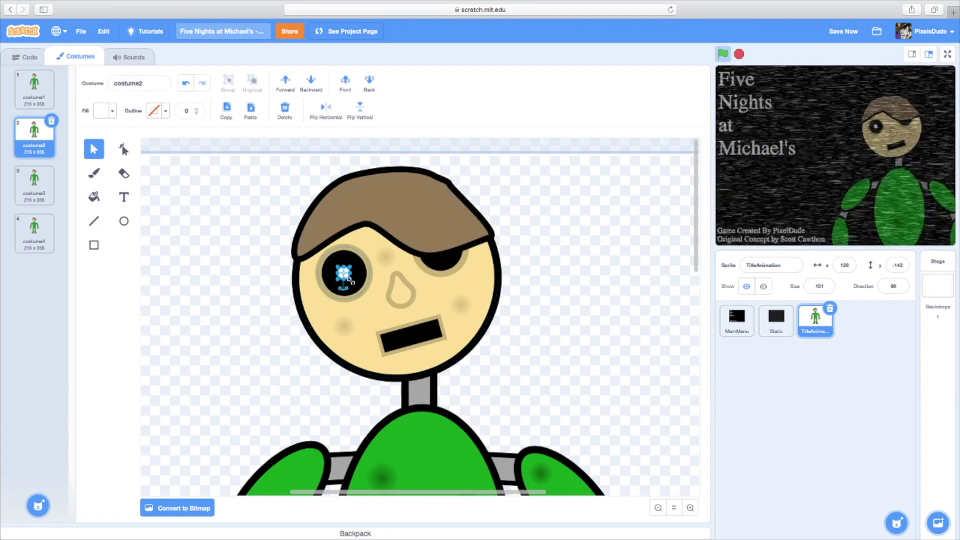
{"action": "left_click_drag", "start_coordinate": [341, 272], "coordinate": [343, 274]}
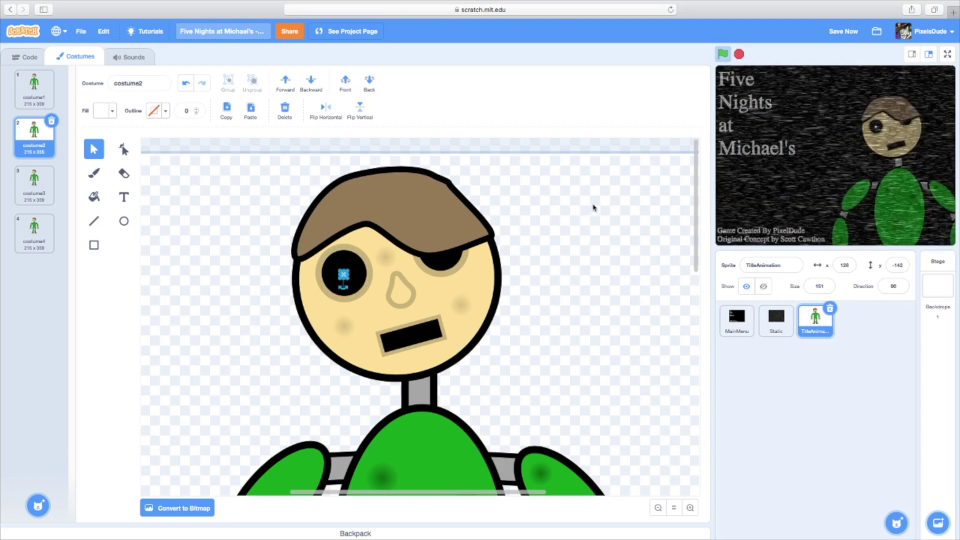
{"action": "left_click", "coordinate": [640, 196]}
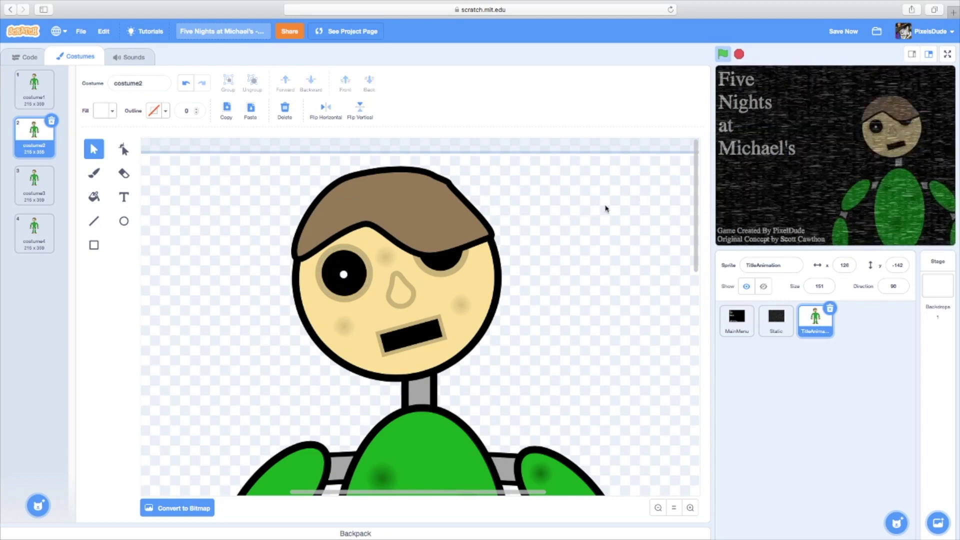
Step: In costume3, select the whole head and rotate it nearly upside down above the neck
{"action": "left_click", "coordinate": [47, 188]}
{"action": "left_click_drag", "start_coordinate": [250, 175], "coordinate": [594, 339]}
{"action": "left_click_drag", "start_coordinate": [421, 381], "coordinate": [360, 196]}
{"action": "left_click", "coordinate": [591, 264]}
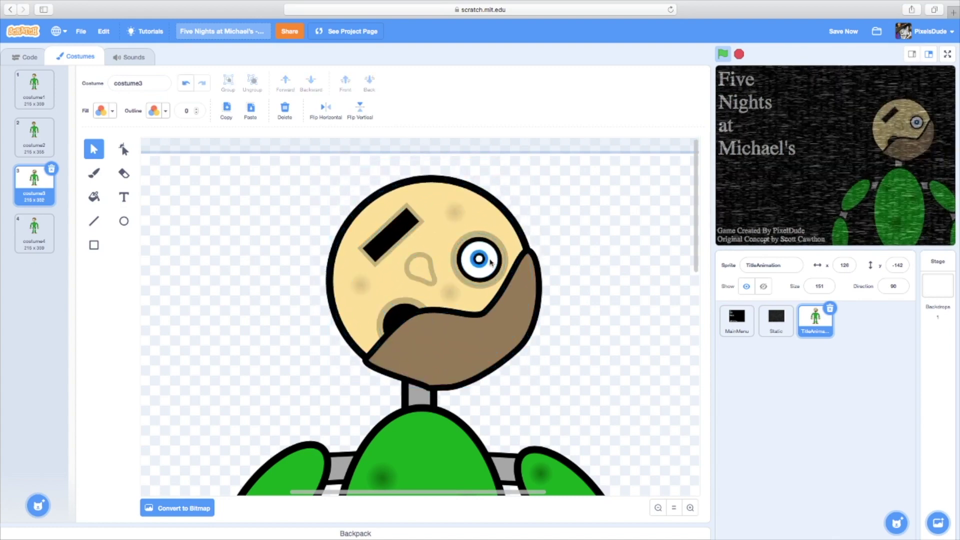
Step: Delete the pupil, blue iris and white from costume3's open eye, leaving only the black socket
{"action": "left_click", "coordinate": [474, 254]}
{"action": "left_click", "coordinate": [479, 259]}
{"action": "key", "text": "Delete"}
{"action": "left_click", "coordinate": [479, 259]}
{"action": "key", "text": "Delete"}
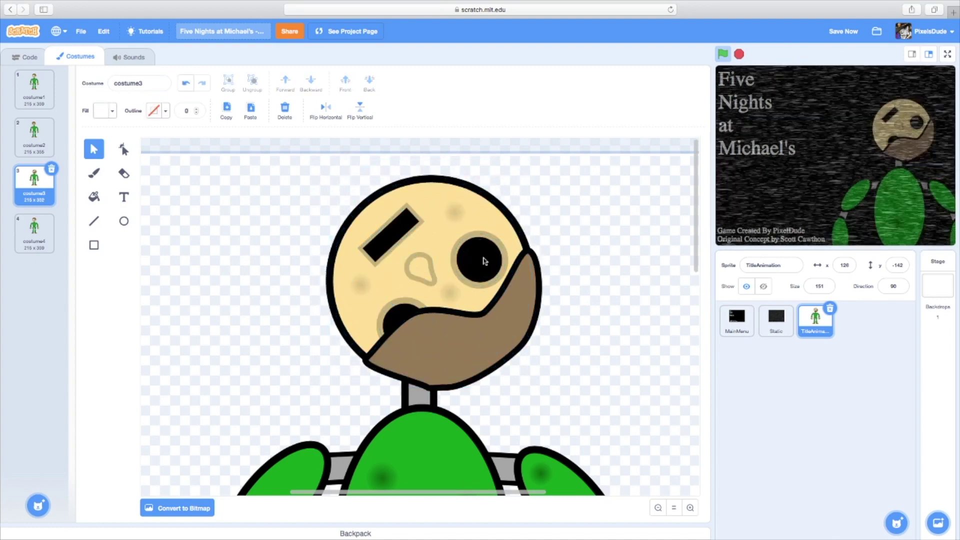
Step: Paint black drips hanging from costume3's mouth with a black brush of size 5
{"action": "left_click", "coordinate": [94, 173]}
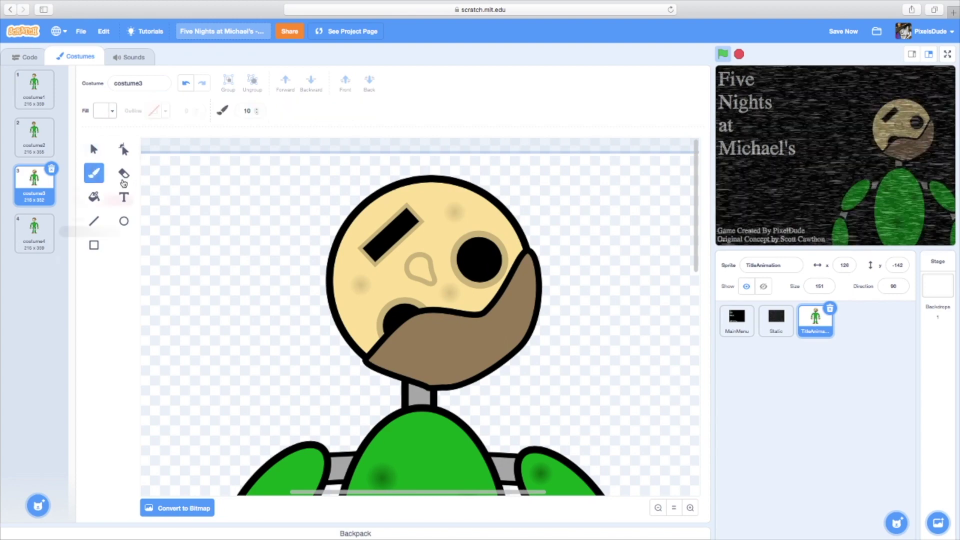
{"action": "left_click", "coordinate": [103, 111]}
{"action": "left_click_drag", "start_coordinate": [126, 209], "coordinate": [9, 373]}
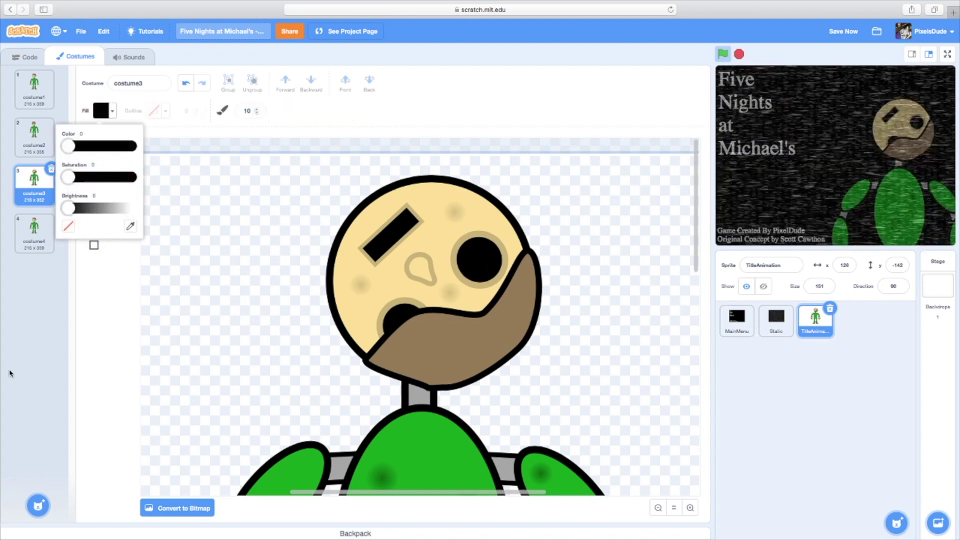
{"action": "left_click", "coordinate": [12, 372]}
{"action": "left_click", "coordinate": [257, 112]}
{"action": "left_click", "coordinate": [257, 112]}
{"action": "left_click", "coordinate": [257, 112]}
{"action": "left_click", "coordinate": [257, 113]}
{"action": "left_click", "coordinate": [257, 113]}
{"action": "mouse_move", "coordinate": [382, 270]}
{"action": "left_mouse_down"}
{"action": "mouse_move", "coordinate": [391, 248]}
{"action": "mouse_move", "coordinate": [396, 275]}
{"action": "mouse_move", "coordinate": [413, 234]}
{"action": "mouse_move", "coordinate": [432, 260]}
{"action": "mouse_move", "coordinate": [422, 242]}
{"action": "left_mouse_up"}
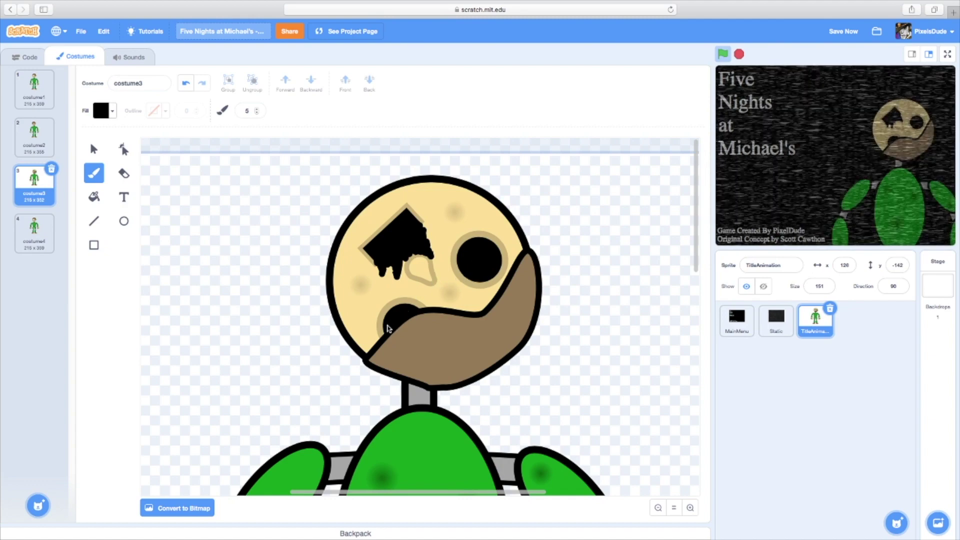
Step: Paint black drips running down from both eye sockets over the hair in costume3
{"action": "left_click_drag", "start_coordinate": [402, 345], "coordinate": [404, 324]}
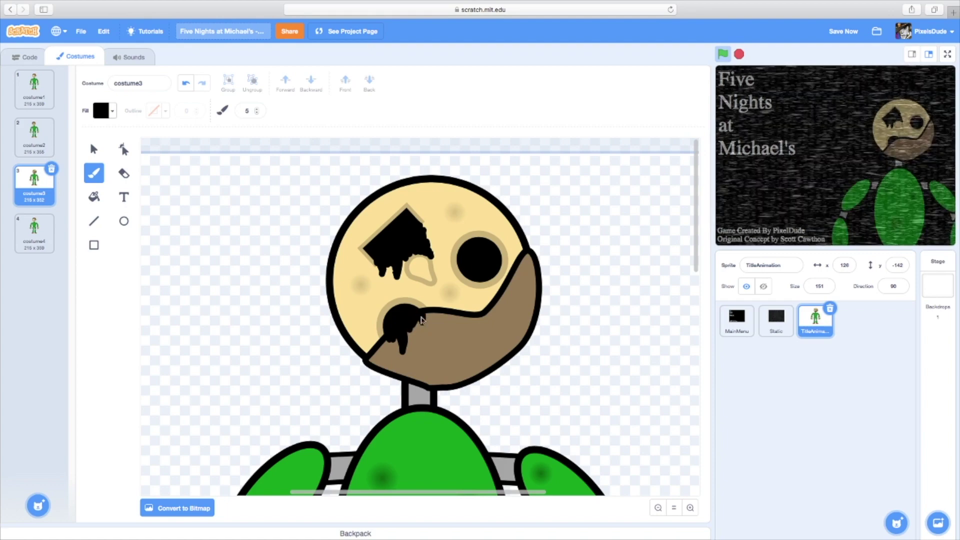
{"action": "left_click_drag", "start_coordinate": [421, 324], "coordinate": [399, 345]}
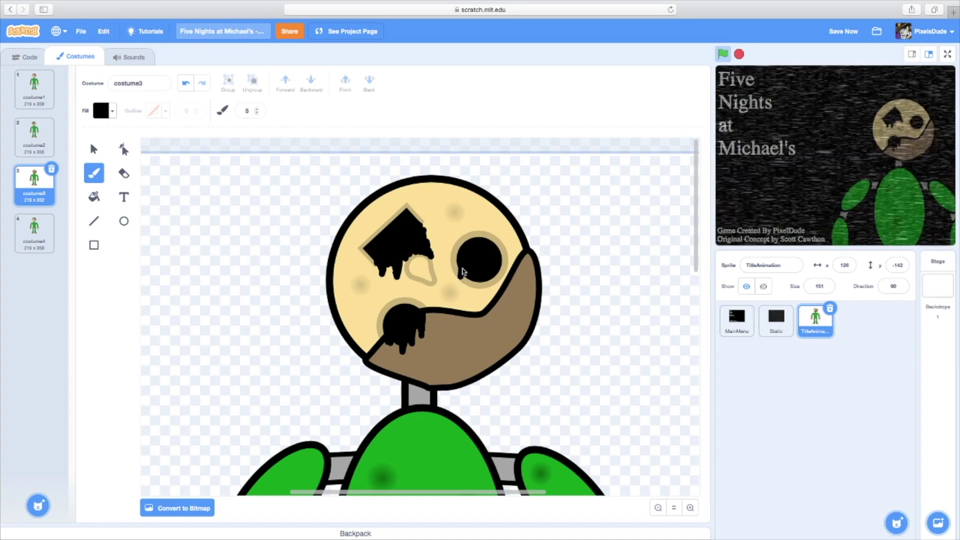
{"action": "mouse_move", "coordinate": [468, 289]}
{"action": "left_mouse_down"}
{"action": "mouse_move", "coordinate": [483, 315]}
{"action": "mouse_move", "coordinate": [490, 294]}
{"action": "mouse_move", "coordinate": [483, 280]}
{"action": "mouse_move", "coordinate": [479, 288]}
{"action": "mouse_move", "coordinate": [481, 300]}
{"action": "mouse_move", "coordinate": [497, 278]}
{"action": "mouse_move", "coordinate": [486, 308]}
{"action": "mouse_move", "coordinate": [503, 296]}
{"action": "mouse_move", "coordinate": [496, 345]}
{"action": "mouse_move", "coordinate": [492, 322]}
{"action": "mouse_move", "coordinate": [475, 326]}
{"action": "mouse_move", "coordinate": [463, 293]}
{"action": "mouse_move", "coordinate": [473, 324]}
{"action": "mouse_move", "coordinate": [487, 325]}
{"action": "left_mouse_up"}
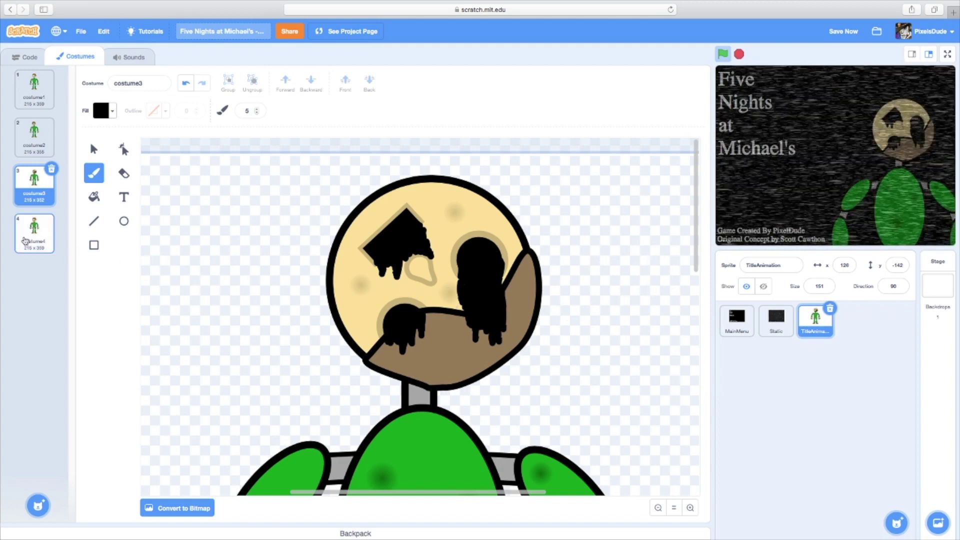
Step: In costume4, delete the pupil, blue iris and white of the open eye, leaving only the black socket
{"action": "left_click", "coordinate": [24, 241]}
{"action": "left_click", "coordinate": [93, 146]}
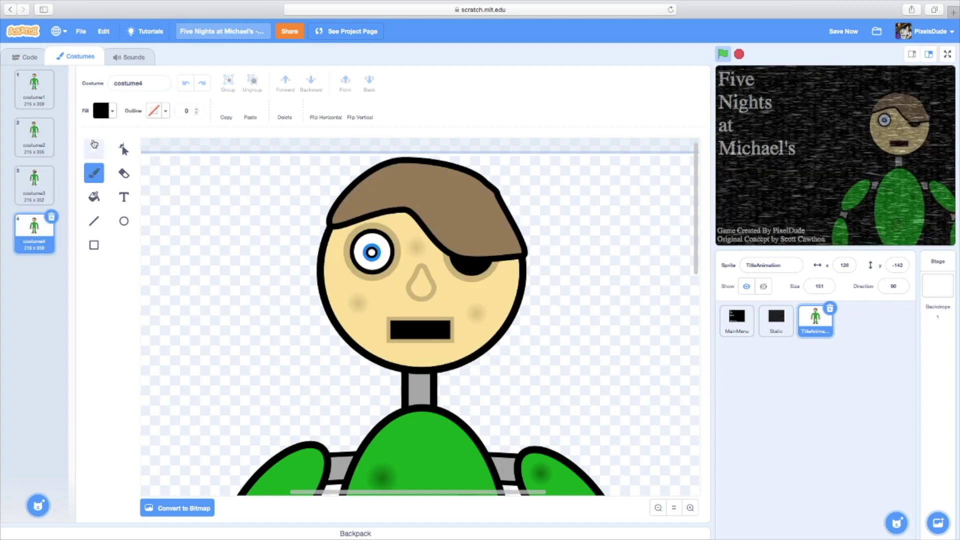
{"action": "left_click", "coordinate": [371, 252]}
{"action": "key", "text": "Delete"}
{"action": "left_click", "coordinate": [370, 251]}
{"action": "key", "text": "Delete"}
{"action": "left_click", "coordinate": [370, 251]}
{"action": "key", "text": "Delete"}
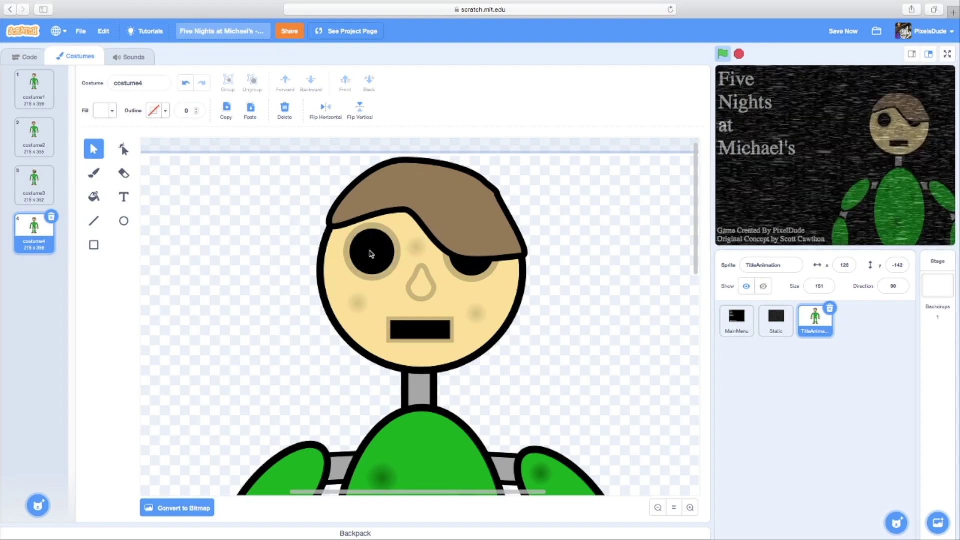
{"action": "left_click_drag", "start_coordinate": [260, 163], "coordinate": [565, 310]}
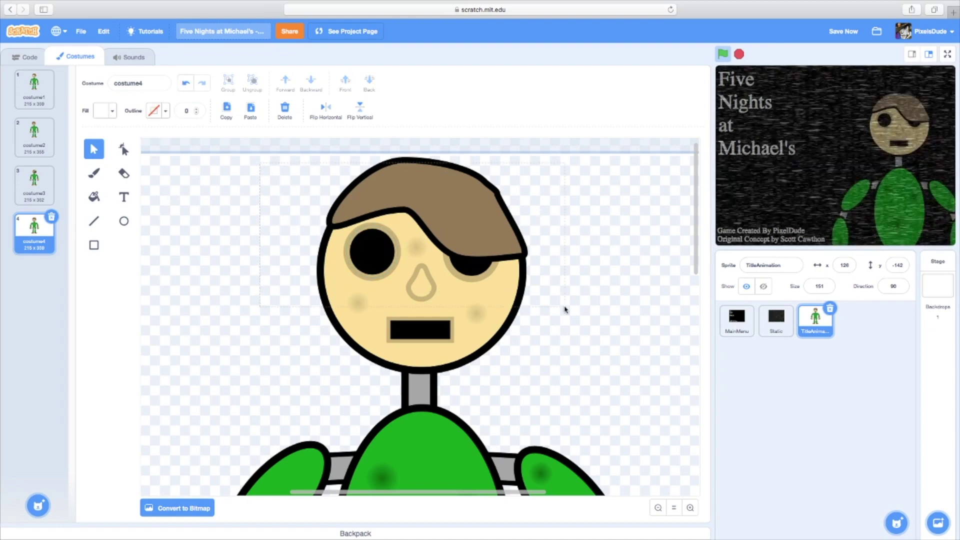
{"action": "left_click_drag", "start_coordinate": [296, 294], "coordinate": [250, 275]}
Step: Paint small bright red spots across the face and hair of costume4 with a size 5 brush
{"action": "left_click", "coordinate": [93, 172]}
{"action": "left_click", "coordinate": [103, 109]}
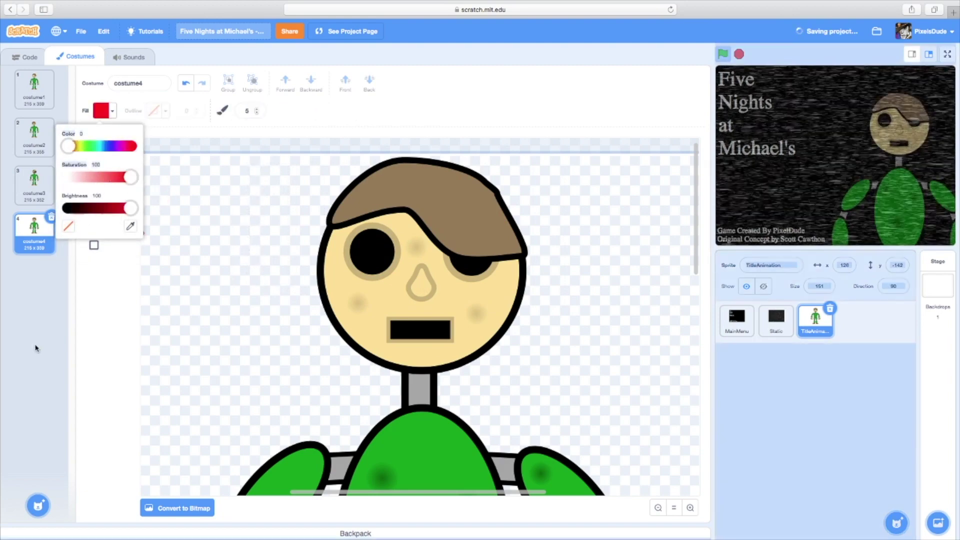
{"action": "left_click", "coordinate": [69, 348]}
{"action": "left_click", "coordinate": [337, 263]}
{"action": "left_click_drag", "start_coordinate": [465, 217], "coordinate": [475, 216]}
{"action": "scroll", "coordinate": [510, 228], "scroll_direction": "down", "scroll_amount": 1}
{"action": "left_click_drag", "start_coordinate": [493, 291], "coordinate": [500, 285]}
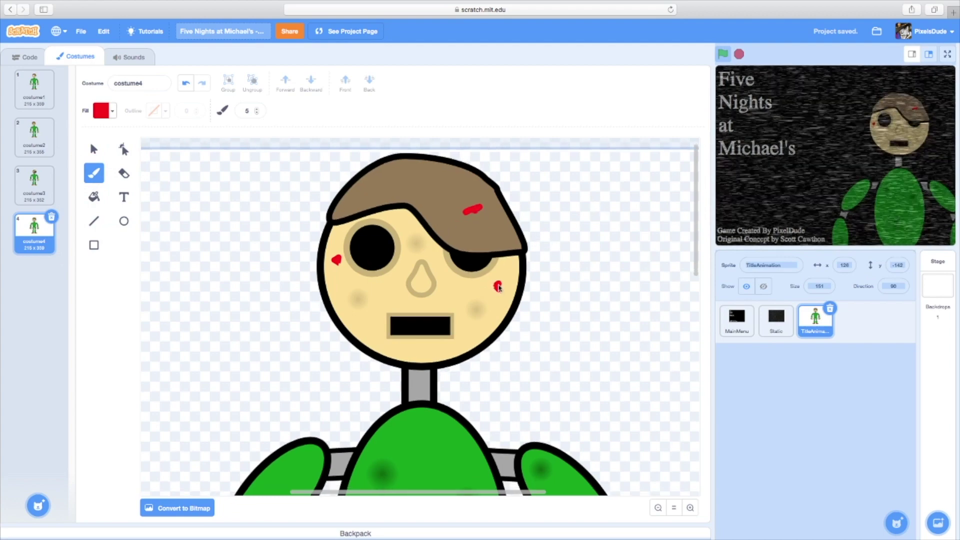
{"action": "scroll", "coordinate": [516, 342], "scroll_direction": "down", "scroll_amount": 2}
{"action": "left_click_drag", "start_coordinate": [383, 306], "coordinate": [386, 300]}
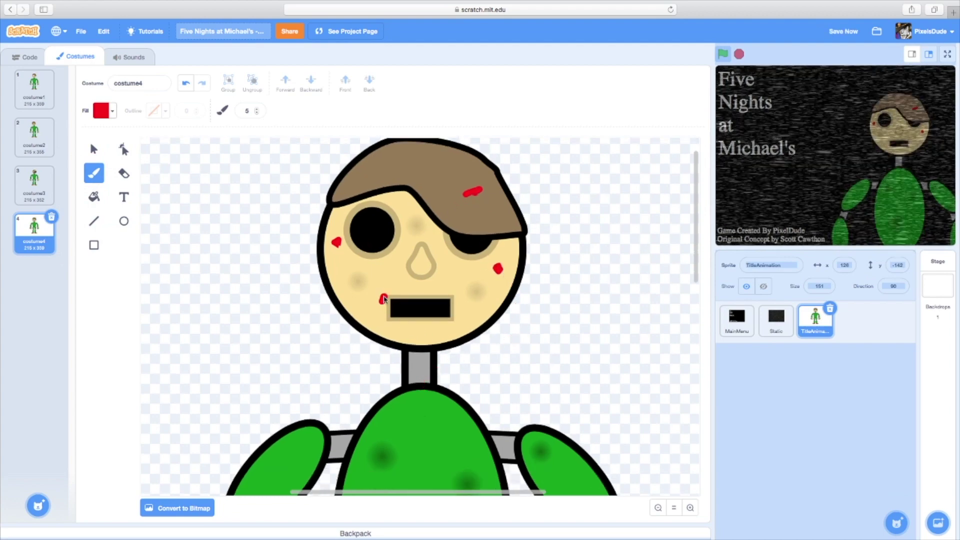
{"action": "left_click", "coordinate": [429, 228]}
{"action": "mouse_move", "coordinate": [384, 171]}
{"action": "left_mouse_down"}
{"action": "mouse_move", "coordinate": [374, 166]}
{"action": "mouse_move", "coordinate": [384, 168]}
{"action": "left_mouse_up"}
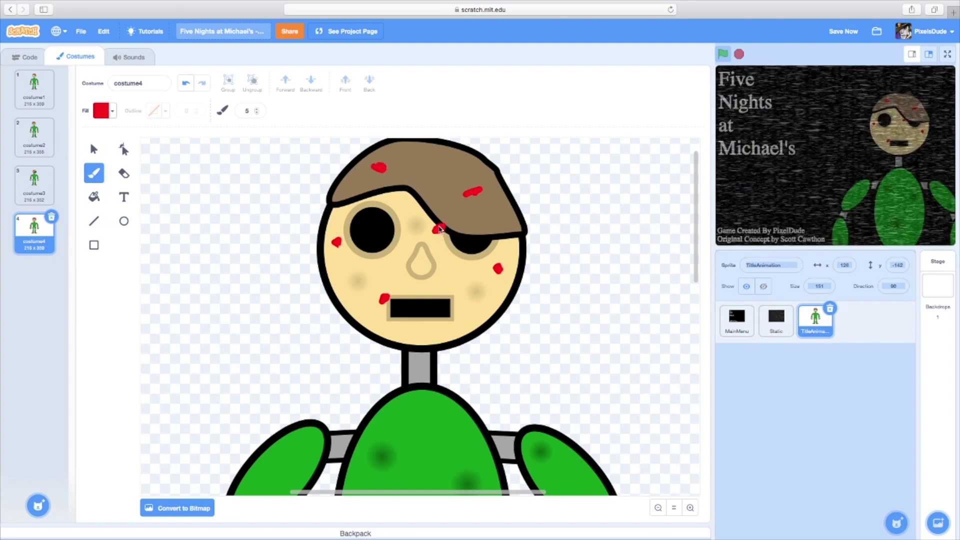
Step: Paint more bright red spots on costume4 at the corner of the mouth and across the torso and both arms
{"action": "scroll", "coordinate": [420, 310], "scroll_direction": "down", "scroll_amount": 3}
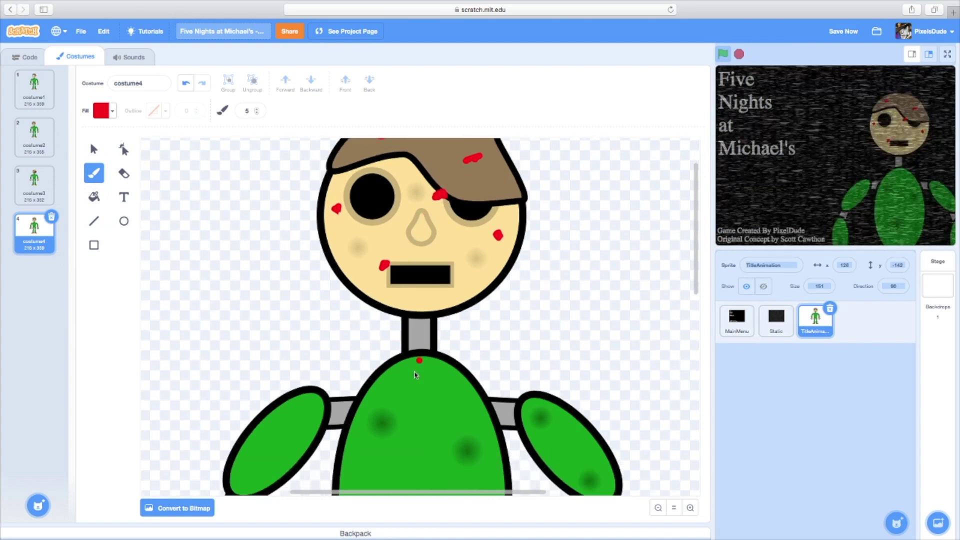
{"action": "left_click", "coordinate": [420, 370]}
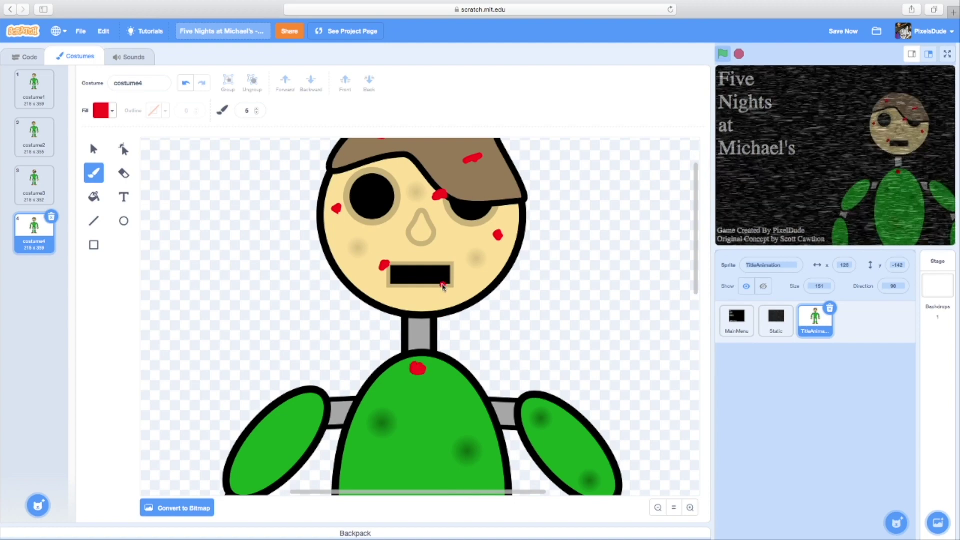
{"action": "scroll", "coordinate": [436, 317], "scroll_direction": "down", "scroll_amount": 2}
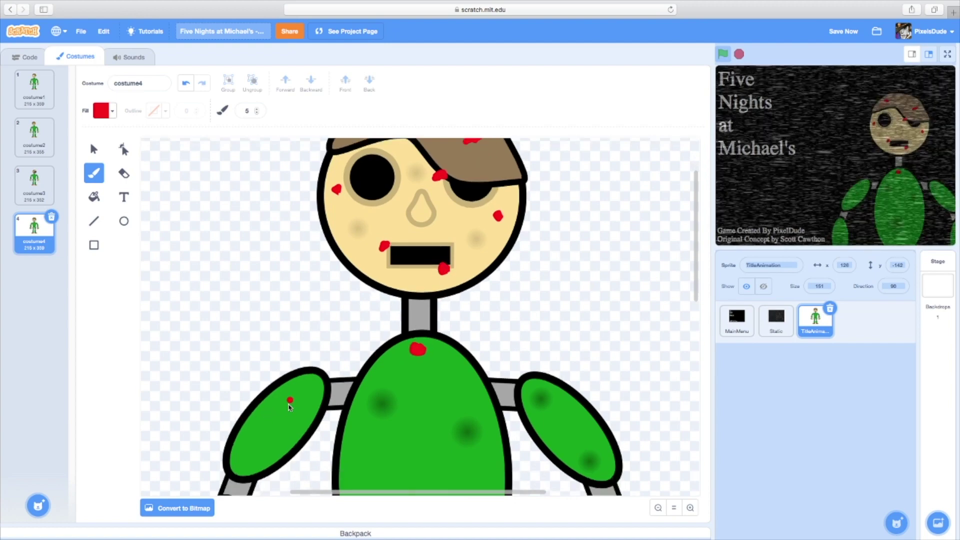
{"action": "left_click", "coordinate": [290, 404]}
{"action": "left_click", "coordinate": [434, 450]}
{"action": "scroll", "coordinate": [434, 440], "scroll_direction": "down", "scroll_amount": 5}
{"action": "left_click_drag", "start_coordinate": [373, 415], "coordinate": [366, 429]}
{"action": "left_click_drag", "start_coordinate": [580, 364], "coordinate": [576, 359]}
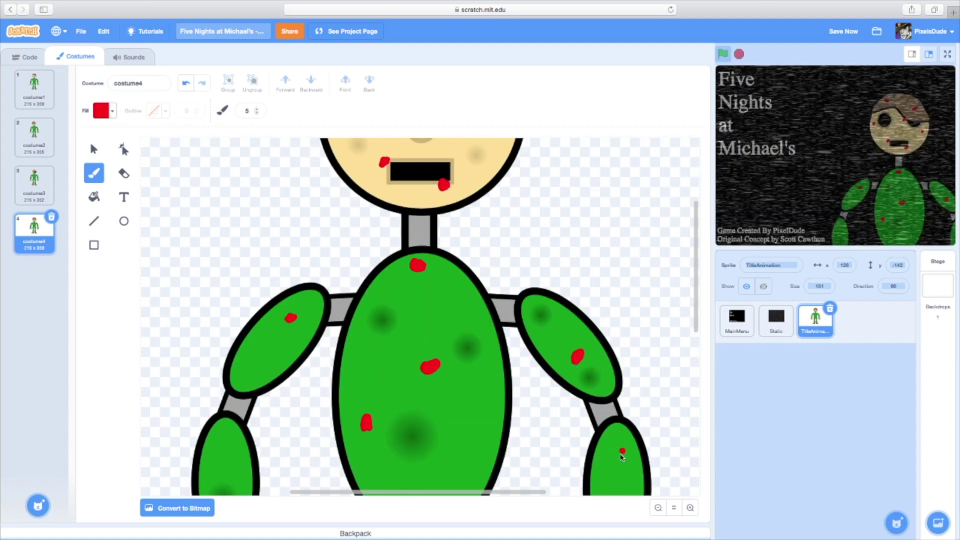
{"action": "mouse_move", "coordinate": [603, 462]}
{"action": "left_mouse_down"}
{"action": "mouse_move", "coordinate": [597, 474]}
{"action": "mouse_move", "coordinate": [602, 463]}
{"action": "left_mouse_up"}
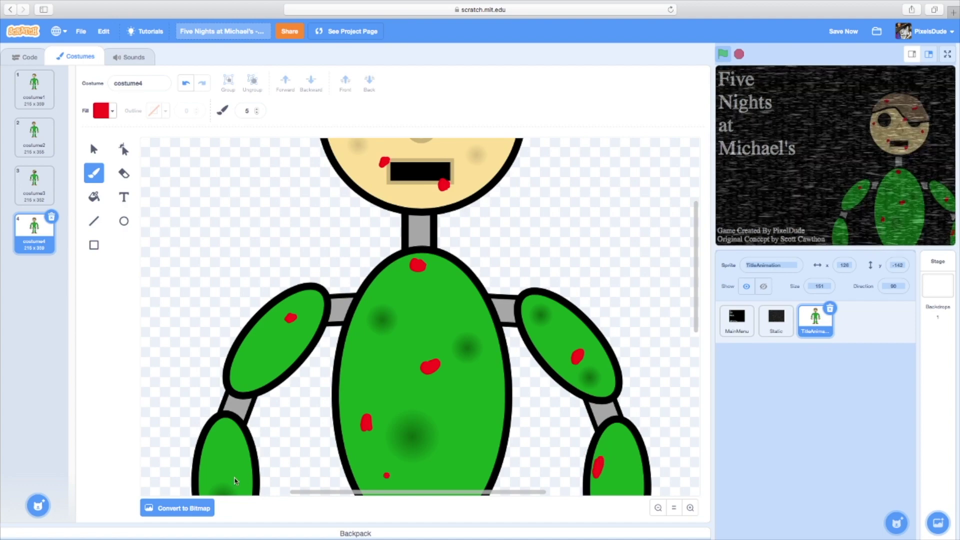
{"action": "left_click_drag", "start_coordinate": [240, 446], "coordinate": [228, 450]}
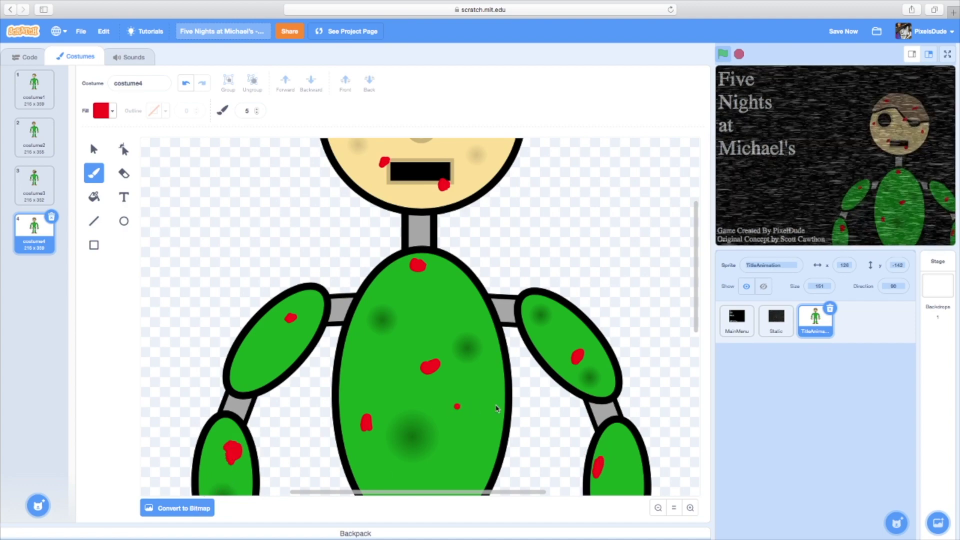
{"action": "scroll", "coordinate": [505, 400], "scroll_direction": "up", "scroll_amount": 5}
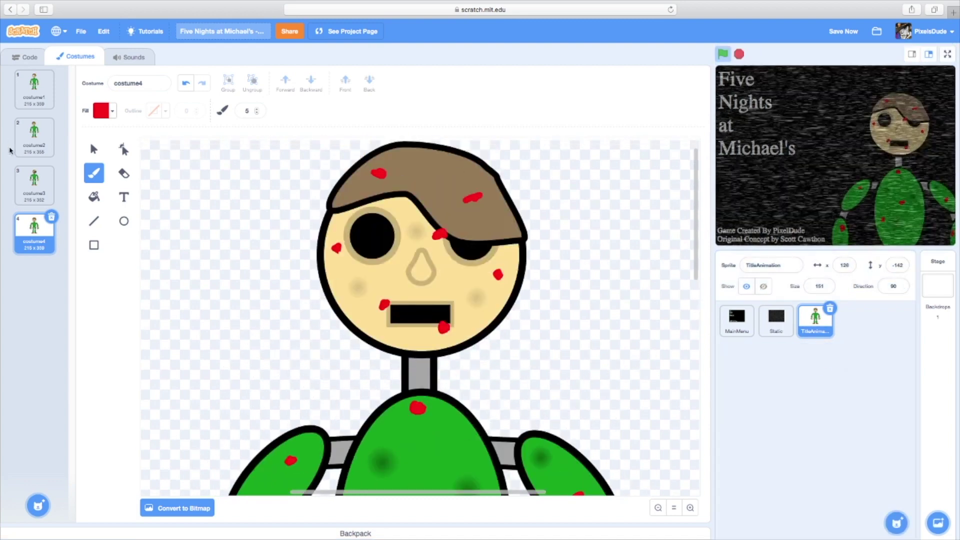
Step: Look back through the earlier costumes and make costume1 the current costume
{"action": "left_click", "coordinate": [50, 201]}
{"action": "left_click", "coordinate": [24, 150]}
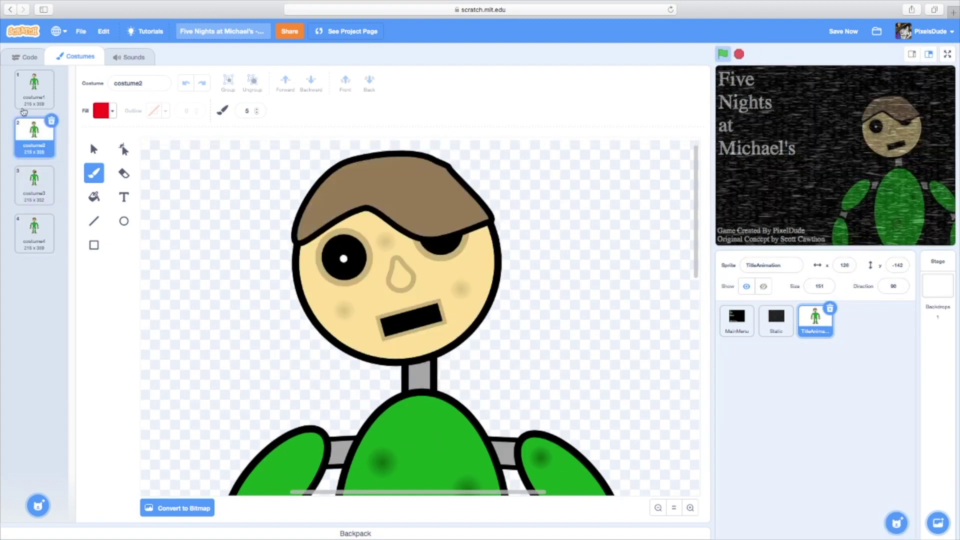
{"action": "left_click", "coordinate": [23, 108]}
Step: Start a green-flag script for TitleAnimation that shows the sprite and switches its costume to costume1
{"action": "left_click", "coordinate": [25, 57]}
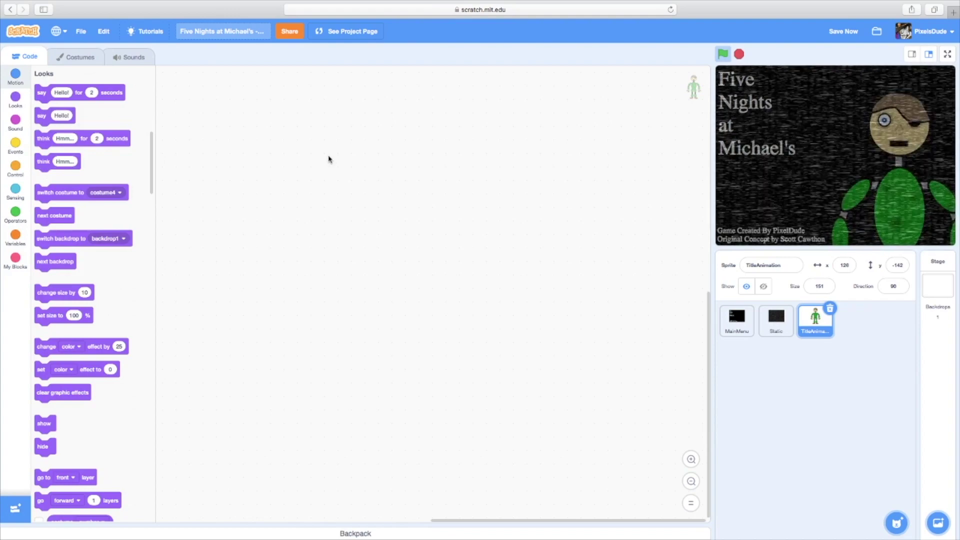
{"action": "left_click", "coordinate": [15, 145]}
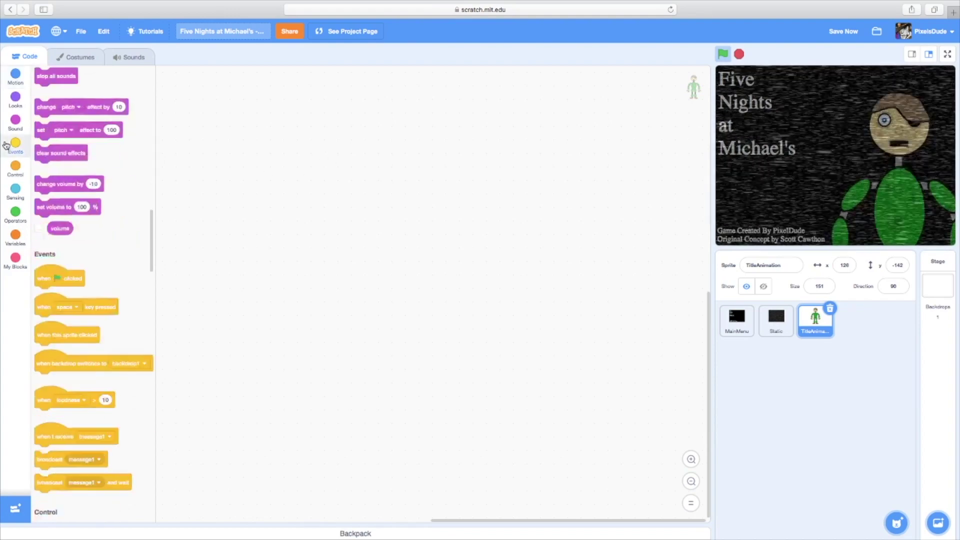
{"action": "left_click_drag", "start_coordinate": [44, 98], "coordinate": [253, 222]}
{"action": "left_click", "coordinate": [20, 103]}
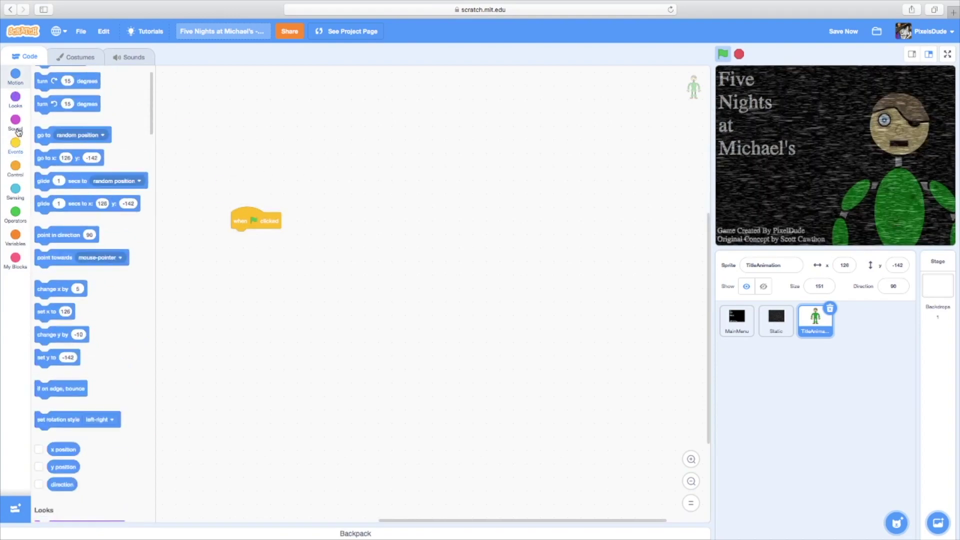
{"action": "left_click_drag", "start_coordinate": [52, 443], "coordinate": [250, 238]}
{"action": "left_click", "coordinate": [119, 212]}
{"action": "left_click", "coordinate": [91, 232]}
{"action": "left_click_drag", "start_coordinate": [83, 216], "coordinate": [280, 257]}
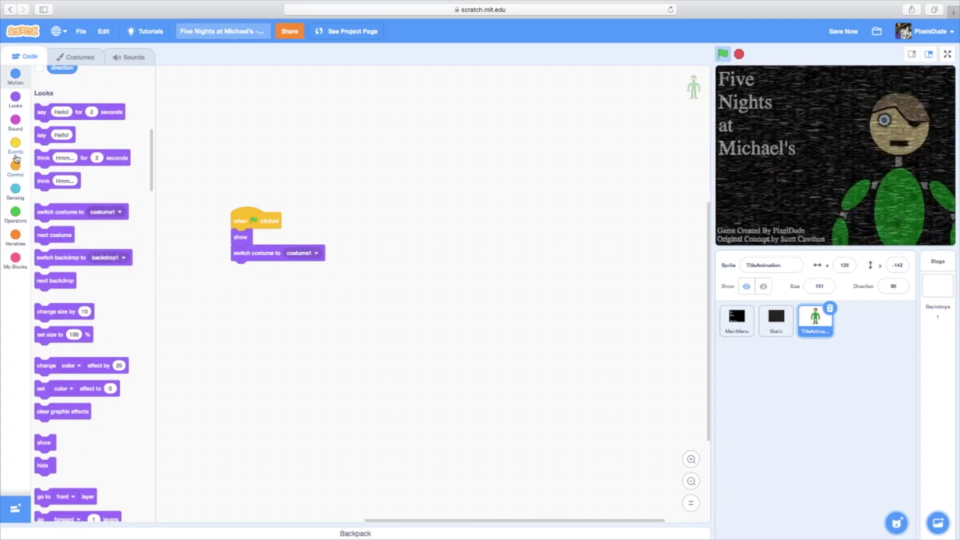
Step: Extend the script with a 1-second wait followed by an empty forever loop
{"action": "left_click", "coordinate": [16, 156]}
{"action": "left_click_drag", "start_coordinate": [42, 350], "coordinate": [240, 273]}
{"action": "left_click_drag", "start_coordinate": [72, 425], "coordinate": [265, 292]}
{"action": "scroll", "coordinate": [95, 351], "scroll_direction": "down", "scroll_amount": 1}
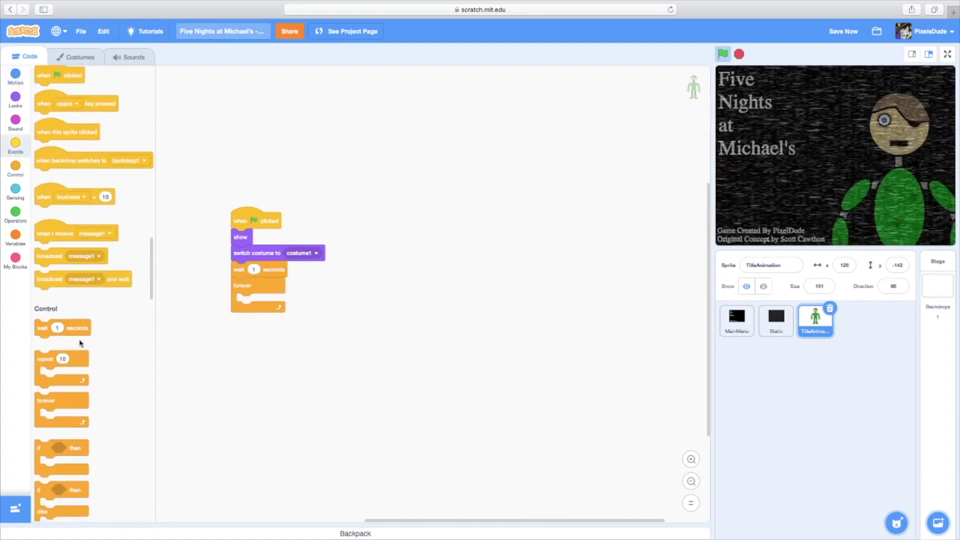
Step: Inside the forever loop, add a wait lasting a random 1 to 3 seconds
{"action": "left_click", "coordinate": [15, 99]}
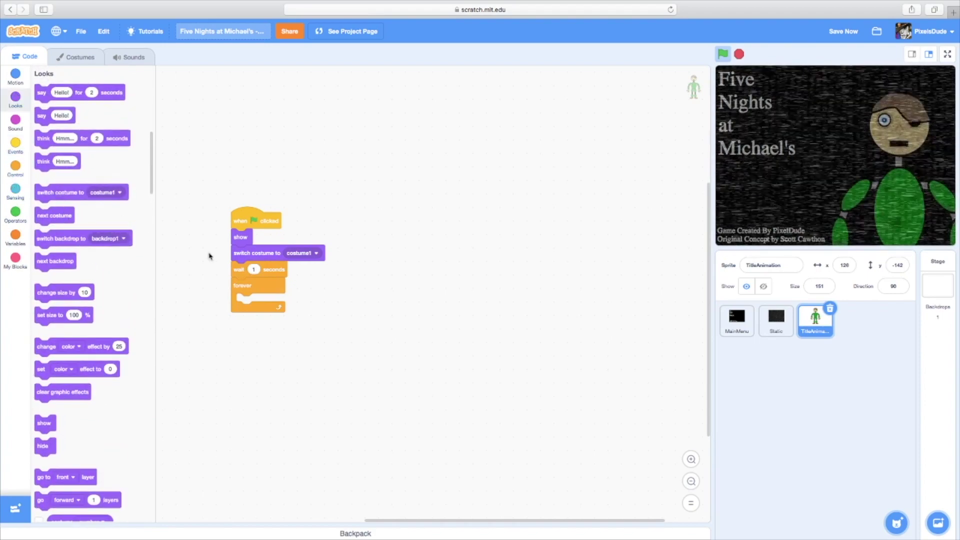
{"action": "right_click", "coordinate": [270, 271]}
{"action": "left_click", "coordinate": [283, 273]}
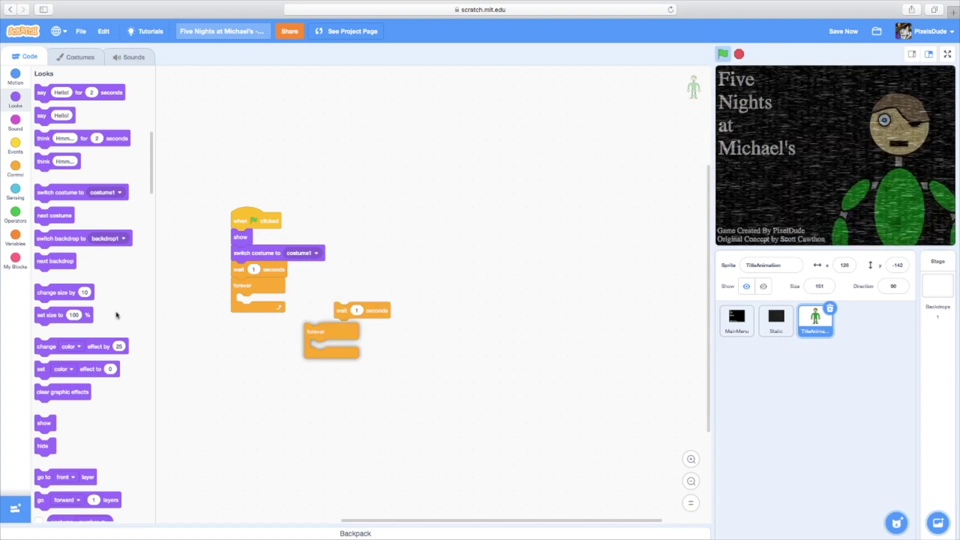
{"action": "left_click_drag", "start_coordinate": [397, 311], "coordinate": [300, 303]}
{"action": "left_click", "coordinate": [15, 212]}
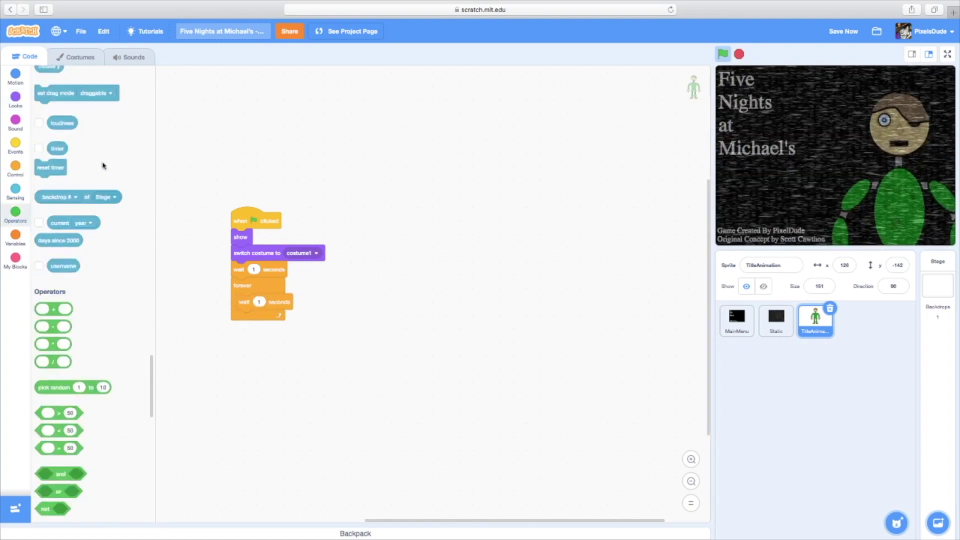
{"action": "left_click_drag", "start_coordinate": [55, 170], "coordinate": [300, 302]}
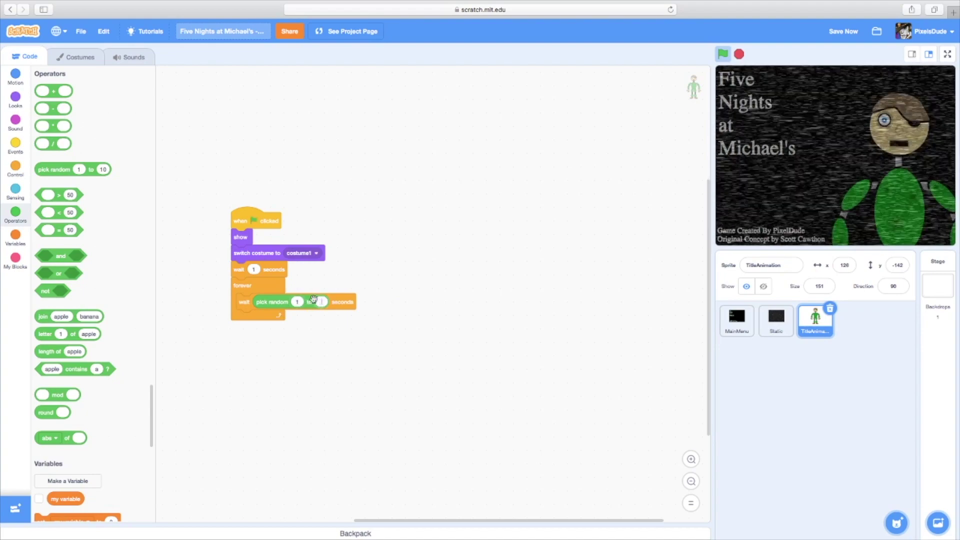
{"action": "type", "text": "3"}
{"action": "left_click", "coordinate": [380, 286]}
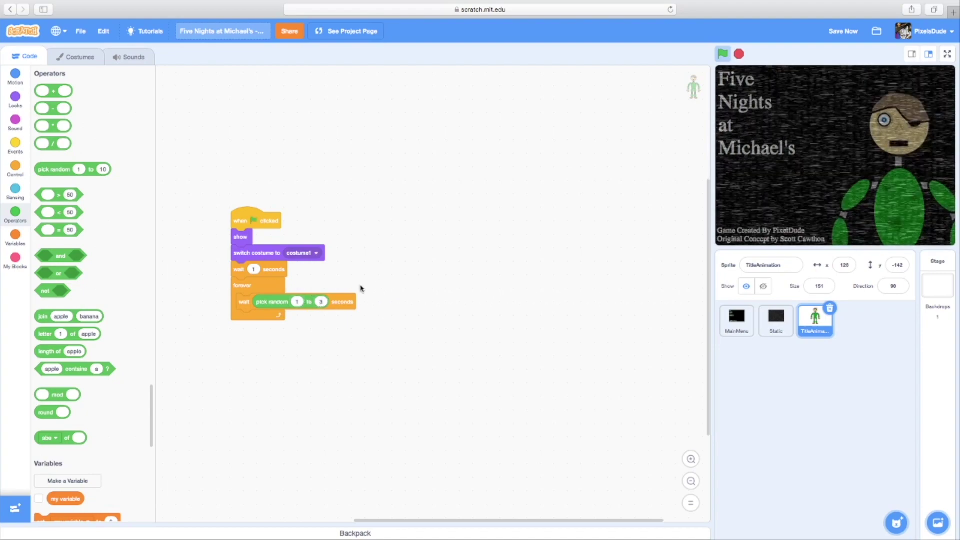
Step: Below the random wait, add a repeat loop that runs a random 5 to 15 times
{"action": "left_click", "coordinate": [15, 166]}
{"action": "left_click_drag", "start_coordinate": [50, 183], "coordinate": [253, 325]}
{"action": "right_click", "coordinate": [268, 302]}
{"action": "left_click", "coordinate": [281, 309]}
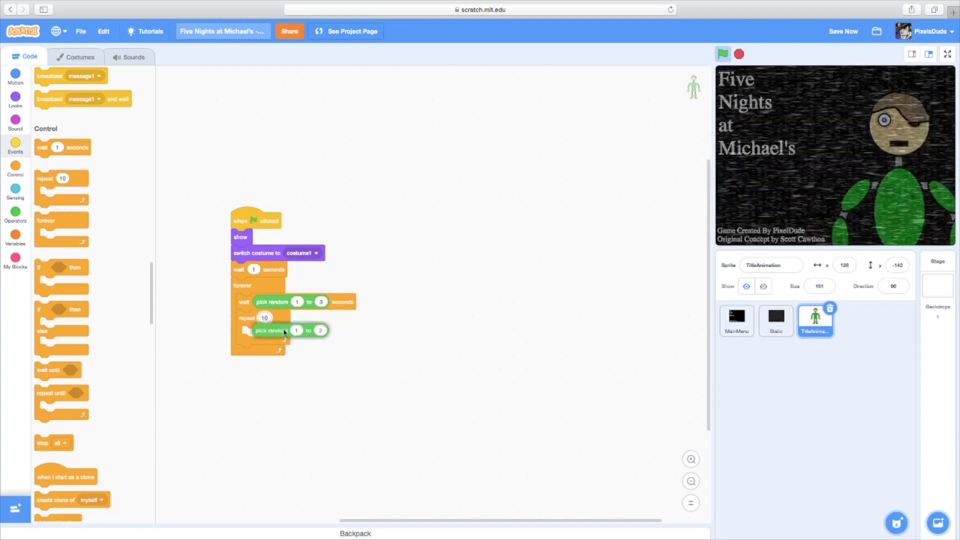
{"action": "left_click", "coordinate": [316, 320]}
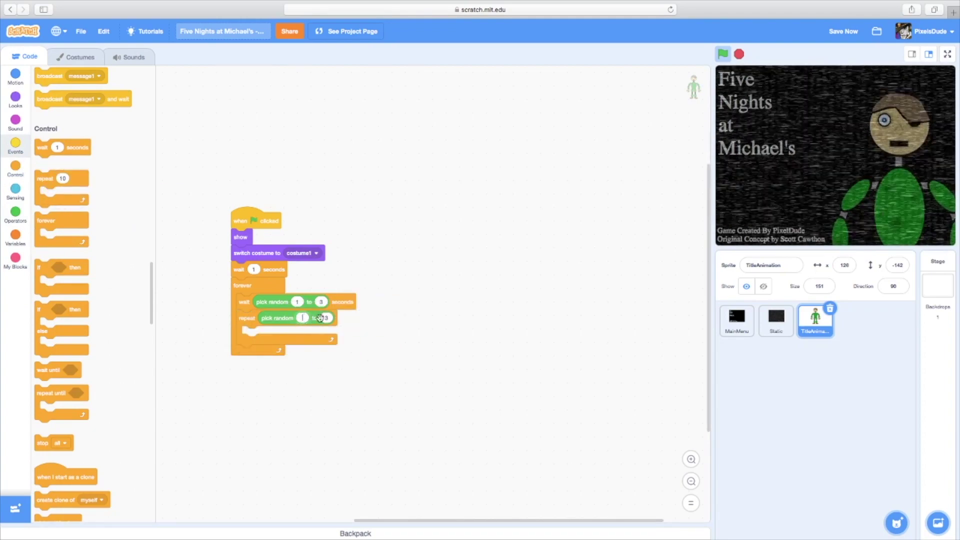
{"action": "left_click", "coordinate": [475, 287]}
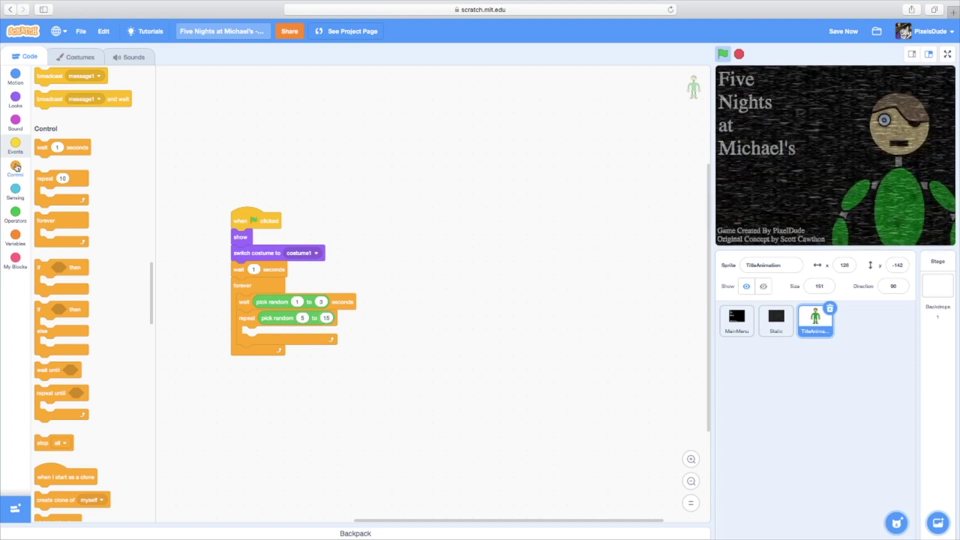
Step: Inside the repeat loop, switch to a random costume from 1 to 4, and switch to costume1 after that loop
{"action": "left_click", "coordinate": [16, 106]}
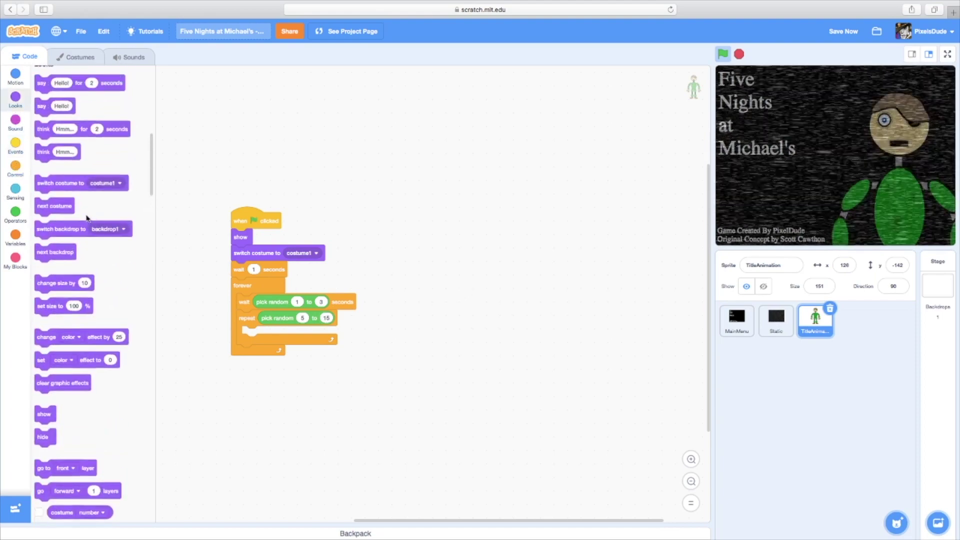
{"action": "left_click_drag", "start_coordinate": [64, 192], "coordinate": [256, 333]}
{"action": "right_click", "coordinate": [280, 318]}
{"action": "left_click", "coordinate": [290, 324]}
{"action": "left_click", "coordinate": [310, 337]}
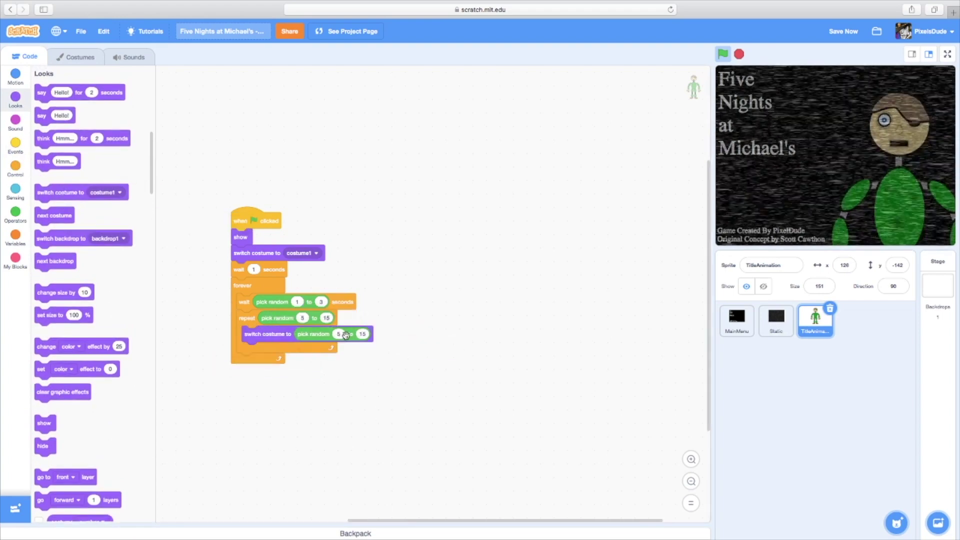
{"action": "left_click", "coordinate": [360, 336]}
{"action": "key", "text": "BackSpace"}
{"action": "type", "text": "4"}
{"action": "left_click_drag", "start_coordinate": [108, 202], "coordinate": [290, 371]}
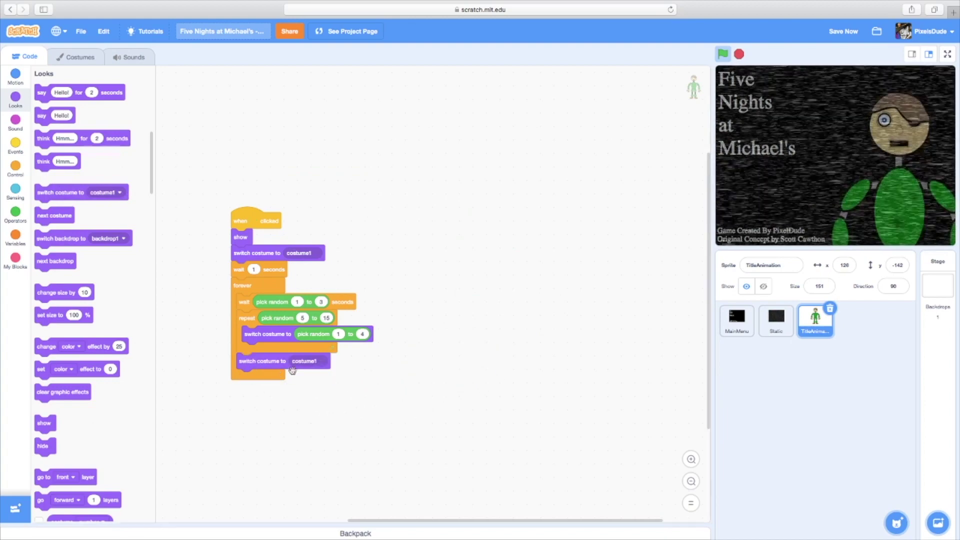
Step: Stop the project, run it again in full screen to check the title animation, and return to the editor
{"action": "left_click", "coordinate": [739, 55]}
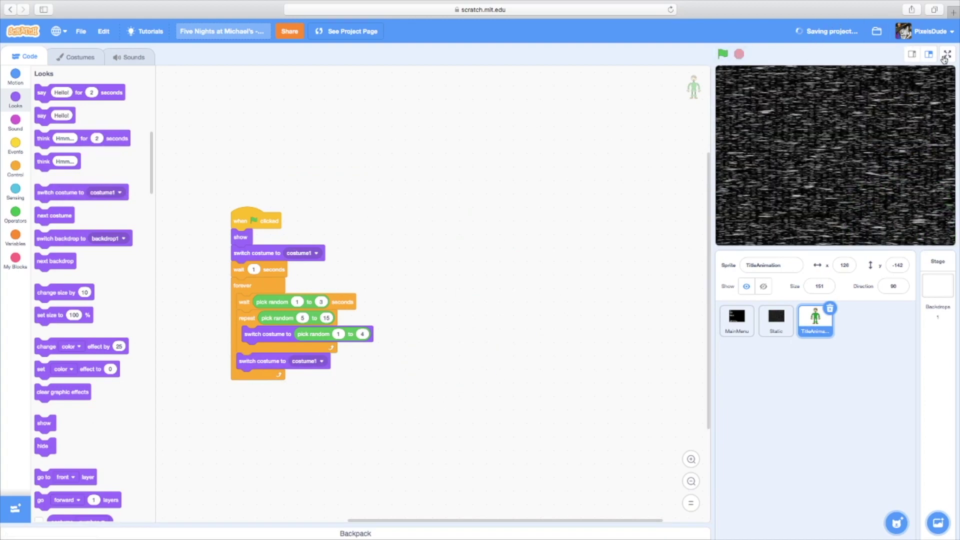
{"action": "left_click", "coordinate": [944, 57]}
{"action": "left_click", "coordinate": [160, 30]}
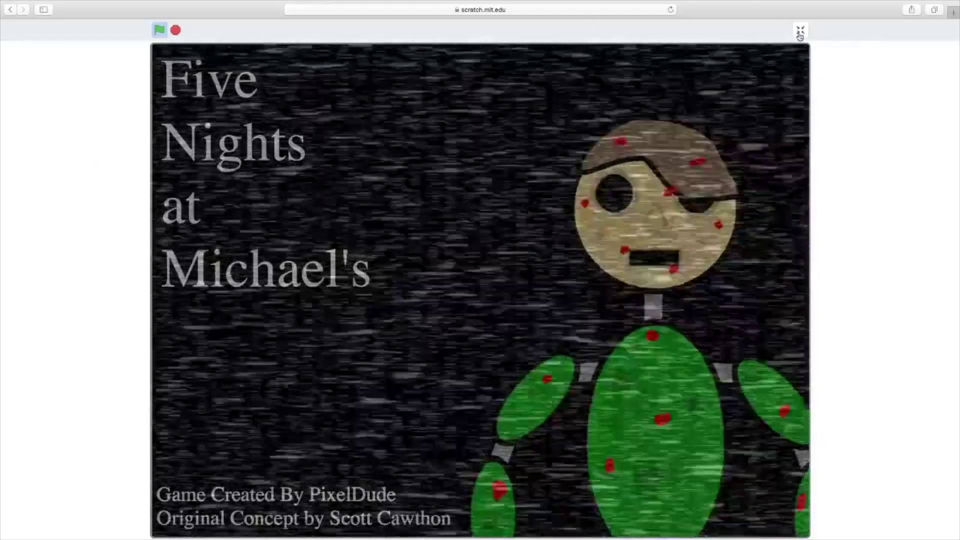
{"action": "left_click", "coordinate": [800, 33]}
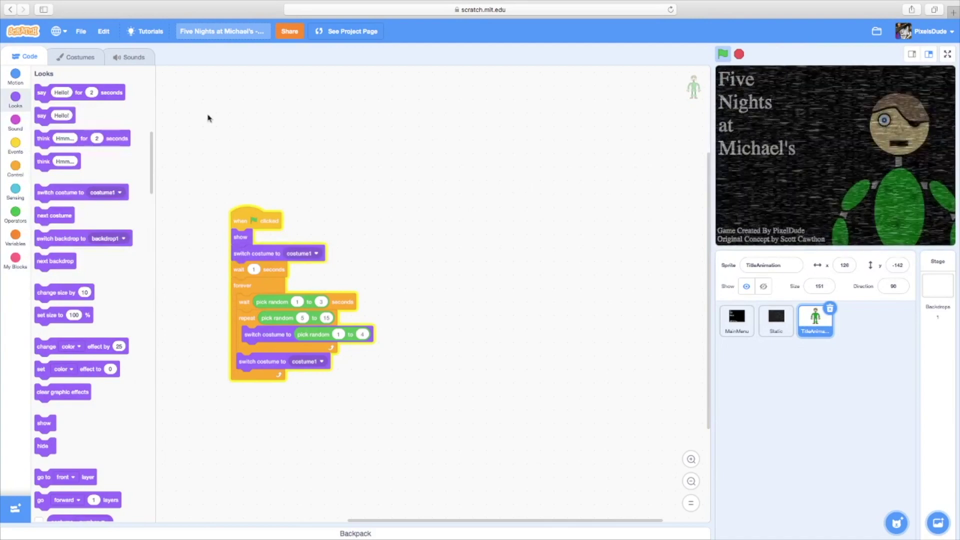
Step: Switch to Audacity and play back the layered menu music tracks
{"action": "left_click", "coordinate": [141, 58]}
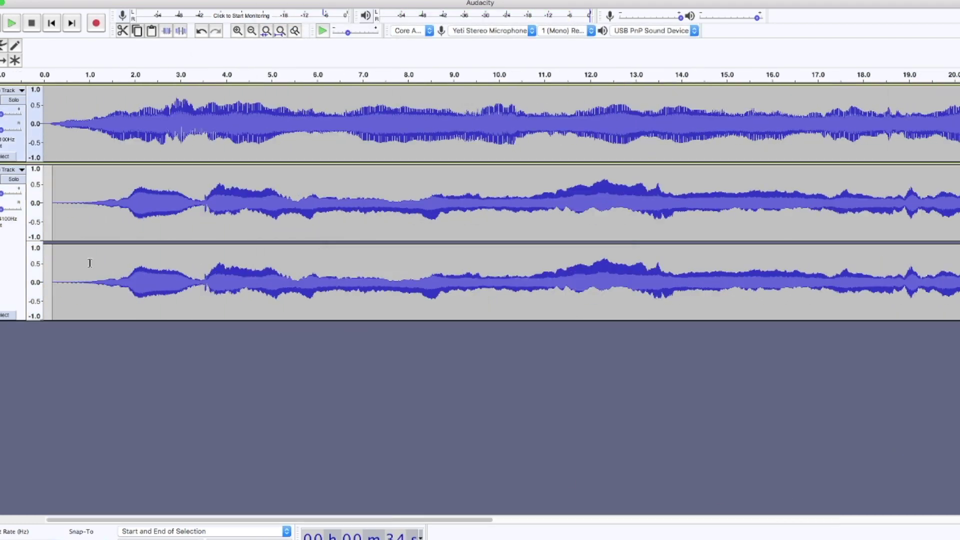
{"action": "left_click_drag", "start_coordinate": [94, 259], "coordinate": [202, 200]}
{"action": "key", "text": "space"}
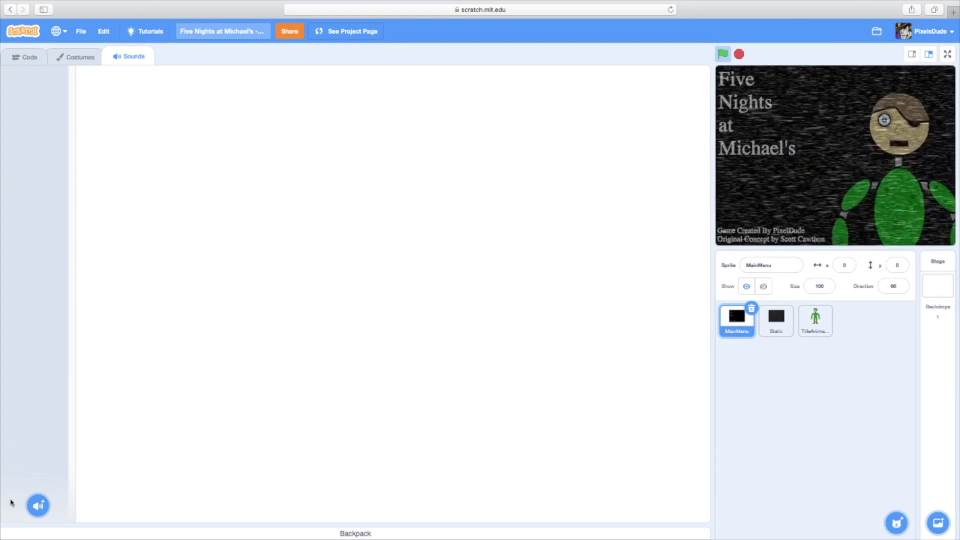
Step: Upload michaelmusic.mp3 as a sound of the MainMenu sprite, make it softer and preview it
{"action": "mouse_move", "coordinate": [37, 506]}
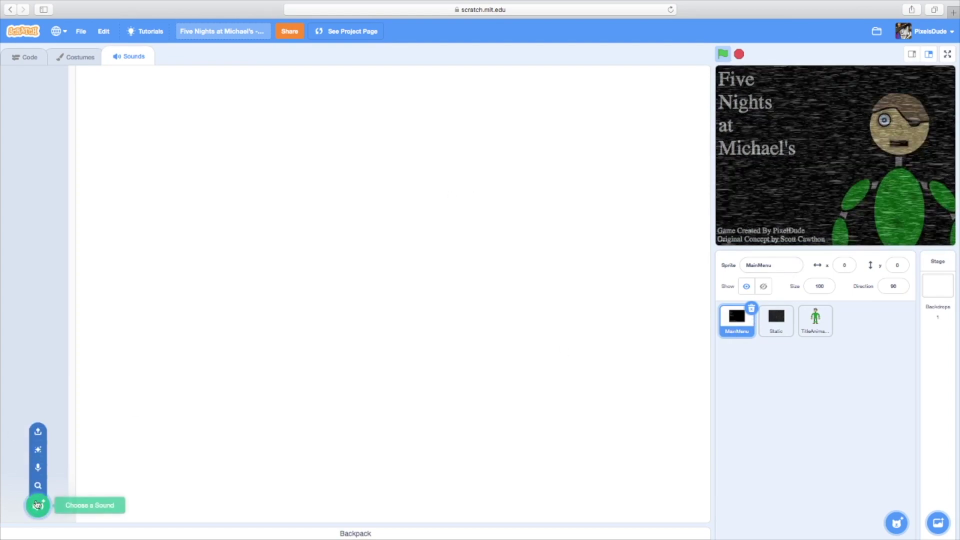
{"action": "left_click", "coordinate": [37, 432]}
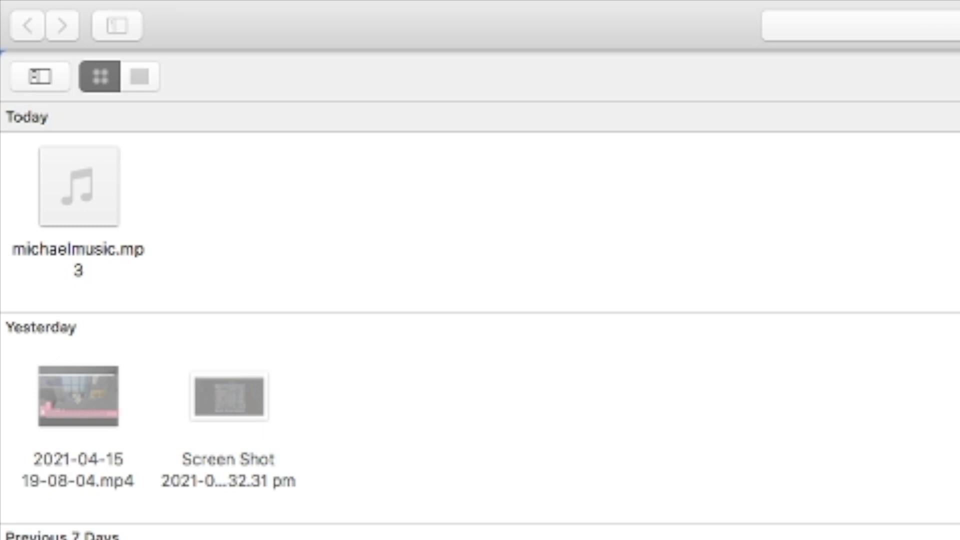
{"action": "left_click", "coordinate": [98, 206]}
{"action": "key", "text": "Return"}
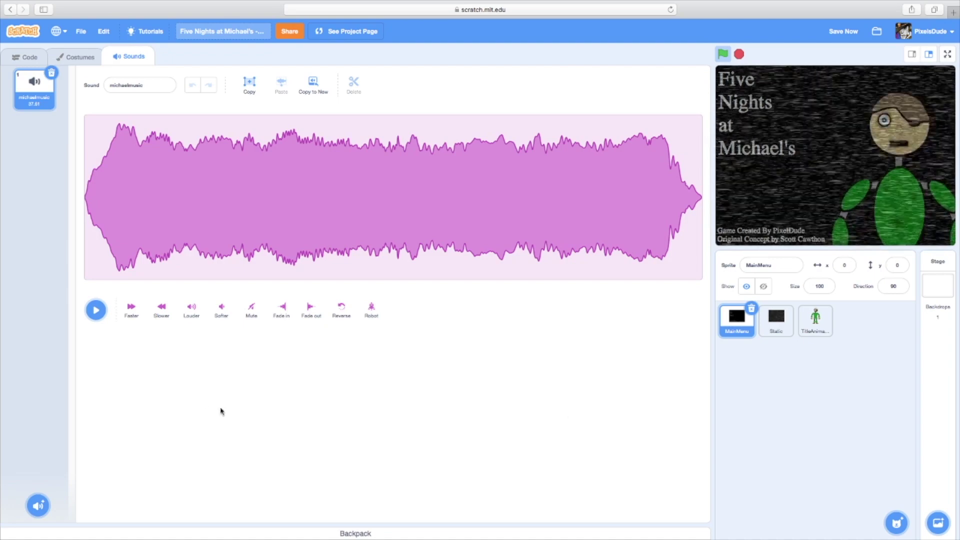
{"action": "left_click", "coordinate": [221, 312]}
{"action": "left_click", "coordinate": [102, 318]}
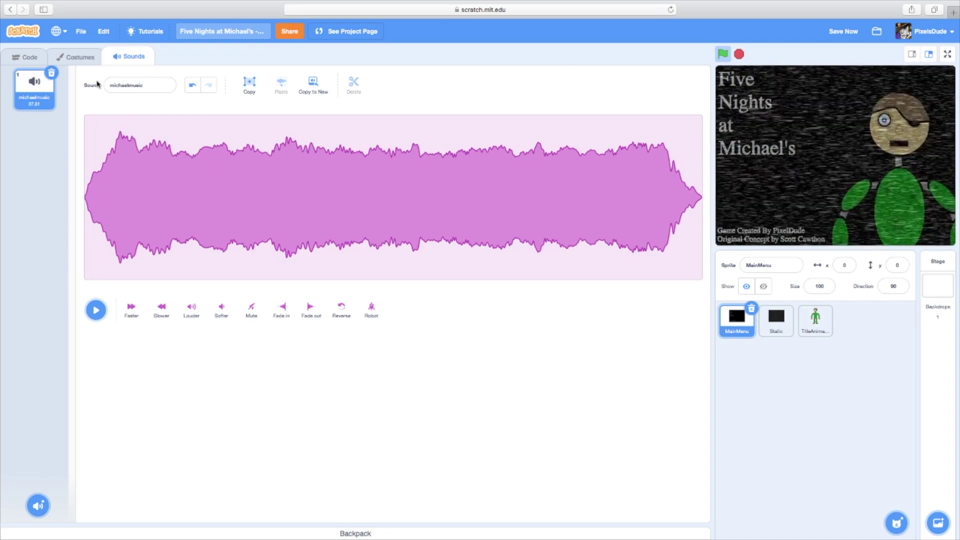
Step: Add a forever loop below show in the MainMenu script and put play sound michaelmusic until done inside it
{"action": "left_click", "coordinate": [27, 56]}
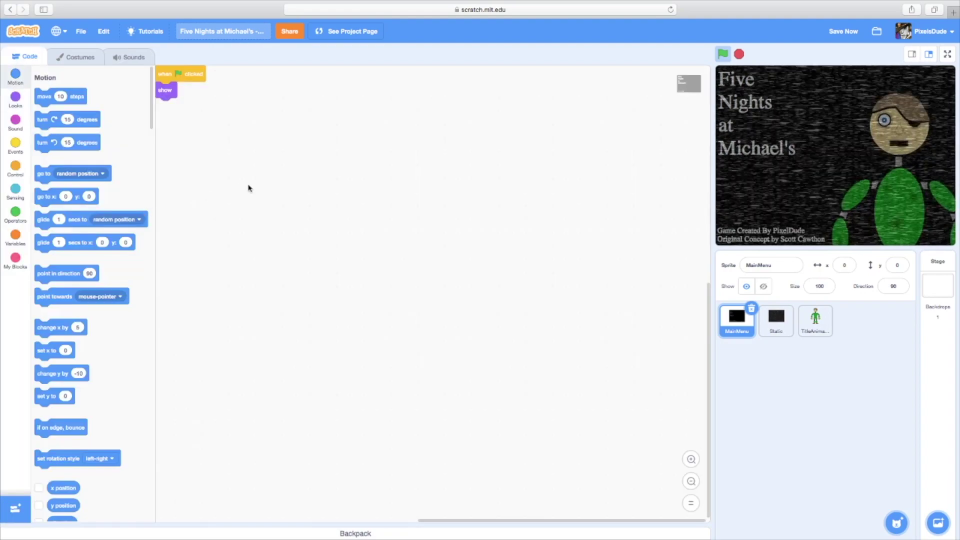
{"action": "scroll", "coordinate": [564, 236], "scroll_direction": "up", "scroll_amount": 5}
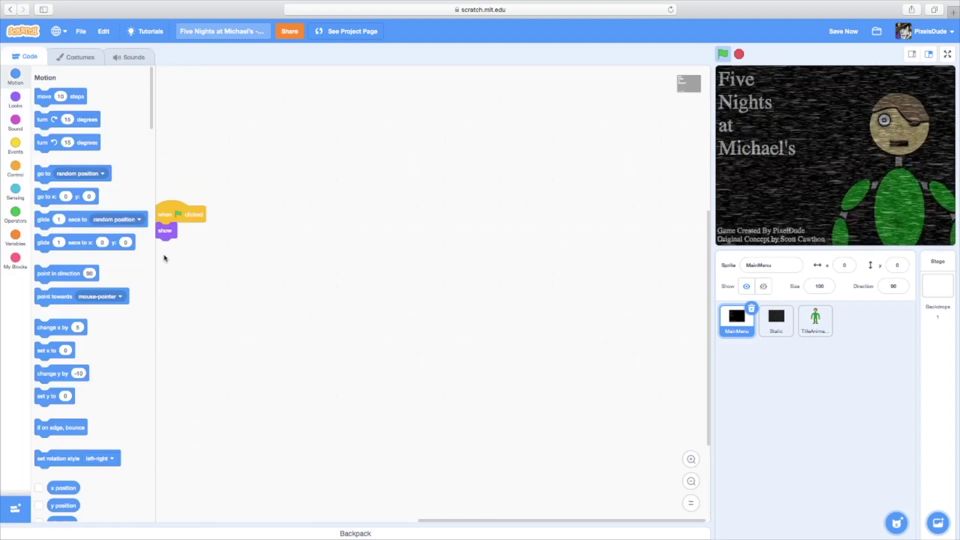
{"action": "scroll", "coordinate": [436, 522], "scroll_direction": "left", "scroll_amount": 2}
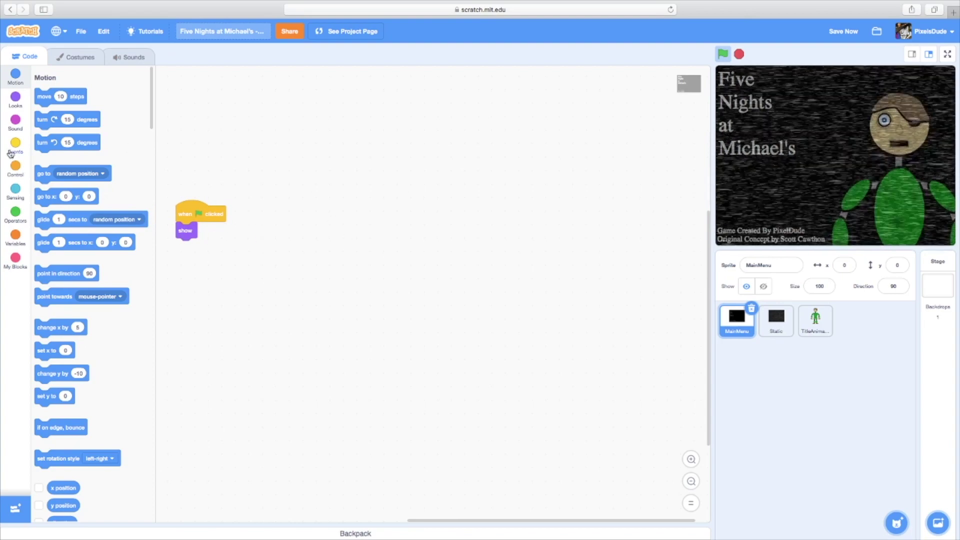
{"action": "scroll", "coordinate": [63, 426], "scroll_direction": "down", "scroll_amount": 10}
{"action": "left_click_drag", "start_coordinate": [63, 426], "coordinate": [204, 239]}
{"action": "scroll", "coordinate": [84, 211], "scroll_direction": "up", "scroll_amount": 5}
{"action": "left_click_drag", "start_coordinate": [70, 93], "coordinate": [210, 264]}
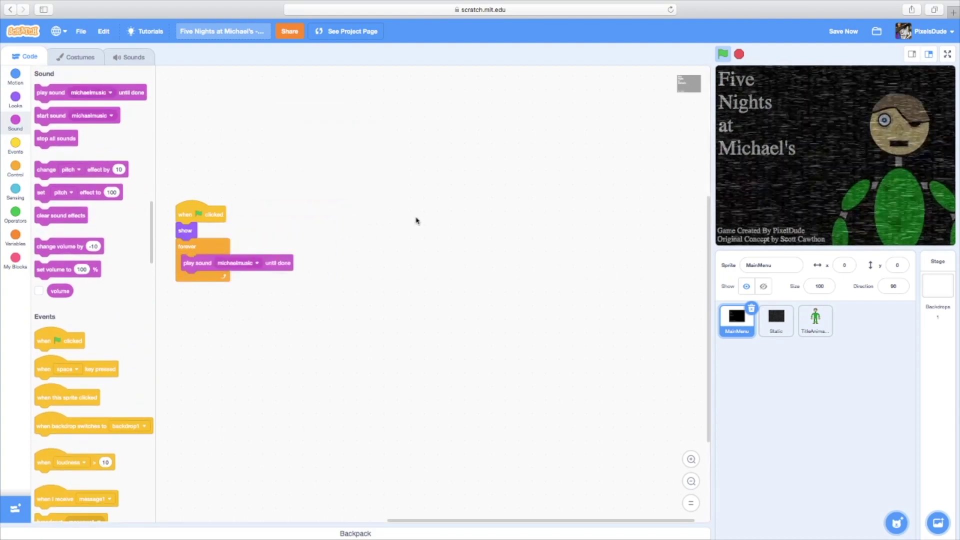
Step: Save the project, check the menu with its music in full screen, and stop it back in the editor
{"action": "left_click", "coordinate": [843, 31]}
{"action": "left_click", "coordinate": [947, 54]}
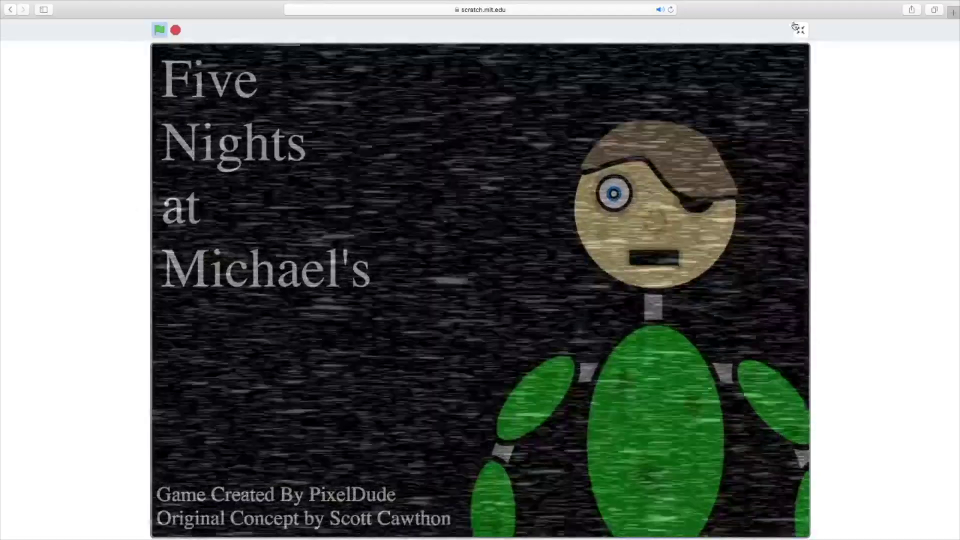
{"action": "left_click", "coordinate": [800, 30]}
{"action": "left_click", "coordinate": [739, 54]}
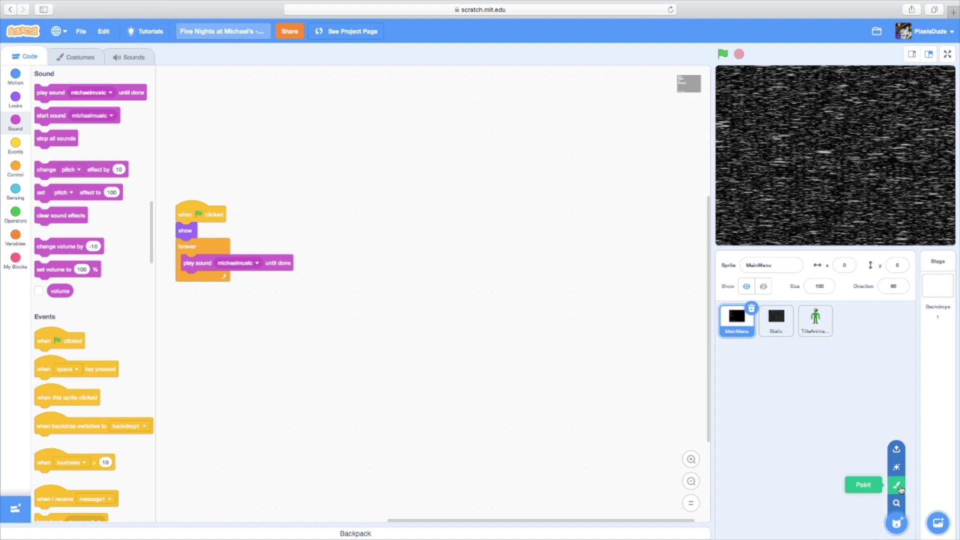
Step: Paint a new sprite and convert its costume to vector
{"action": "left_click", "coordinate": [900, 490]}
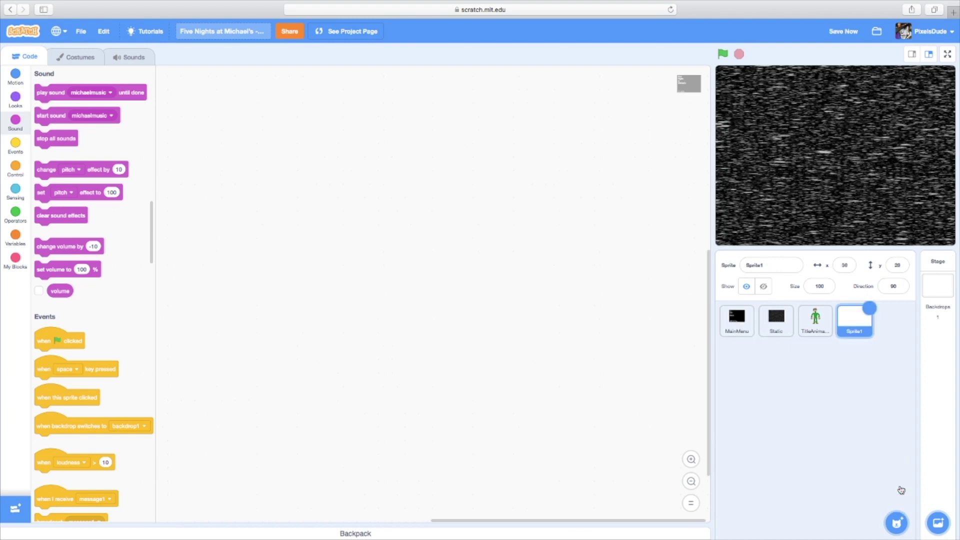
{"action": "left_click", "coordinate": [171, 508]}
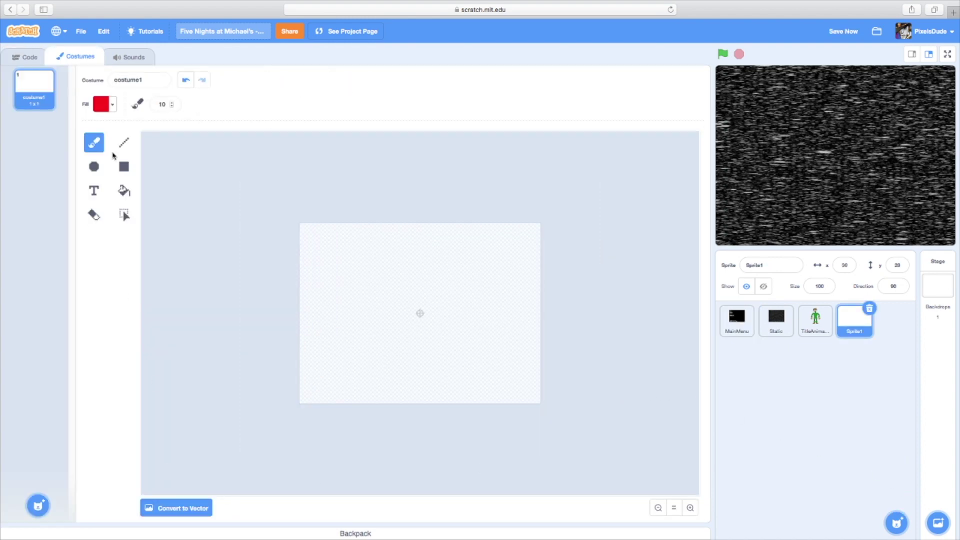
{"action": "left_click", "coordinate": [202, 504]}
Step: Draw a horizontal rectangle across the full canvas width, filled light grey with color 0, saturation 0 and brightness 80
{"action": "left_click", "coordinate": [94, 244]}
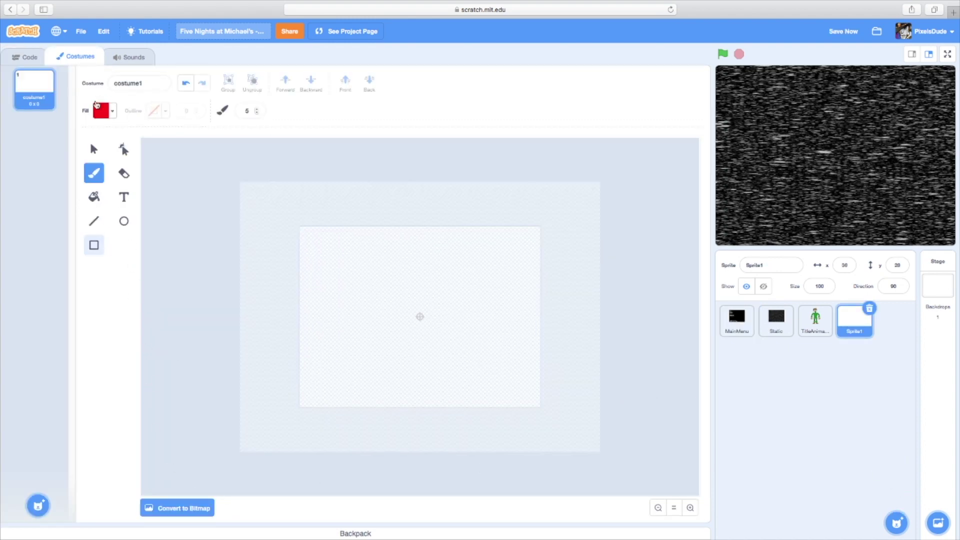
{"action": "left_click", "coordinate": [103, 111]}
{"action": "left_click_drag", "start_coordinate": [125, 229], "coordinate": [68, 229]}
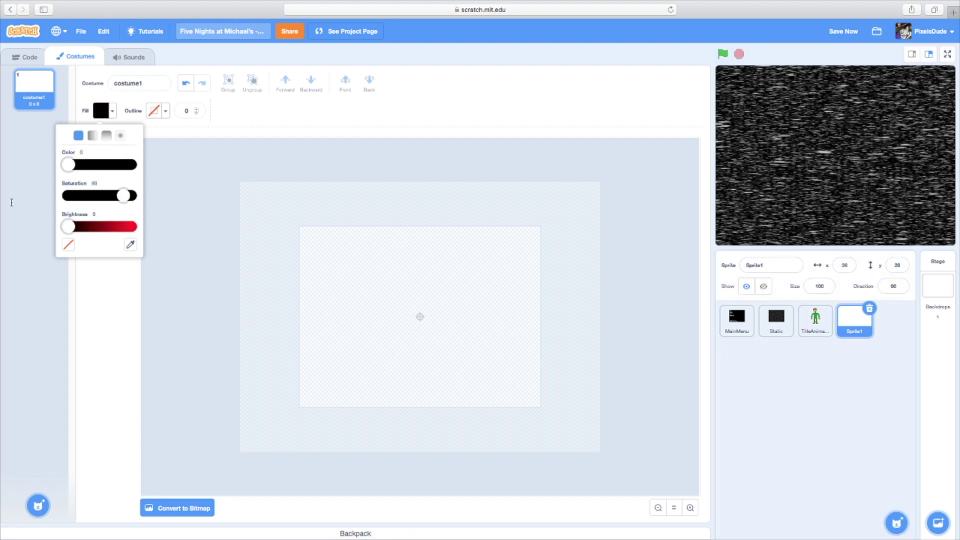
{"action": "left_click_drag", "start_coordinate": [131, 196], "coordinate": [68, 195]}
{"action": "left_click_drag", "start_coordinate": [69, 229], "coordinate": [100, 229]}
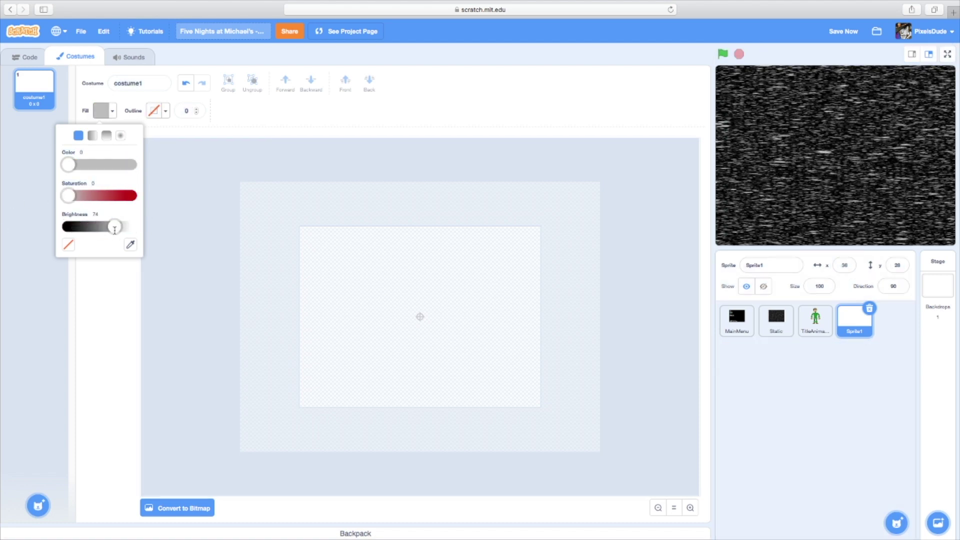
{"action": "left_click_drag", "start_coordinate": [116, 232], "coordinate": [118, 232]}
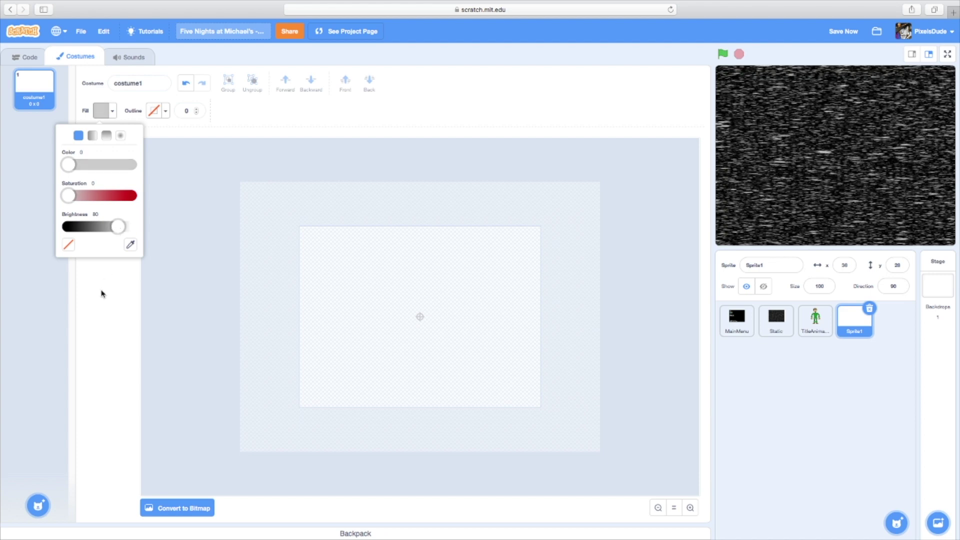
{"action": "left_click", "coordinate": [102, 294]}
{"action": "left_click_drag", "start_coordinate": [295, 308], "coordinate": [544, 332]}
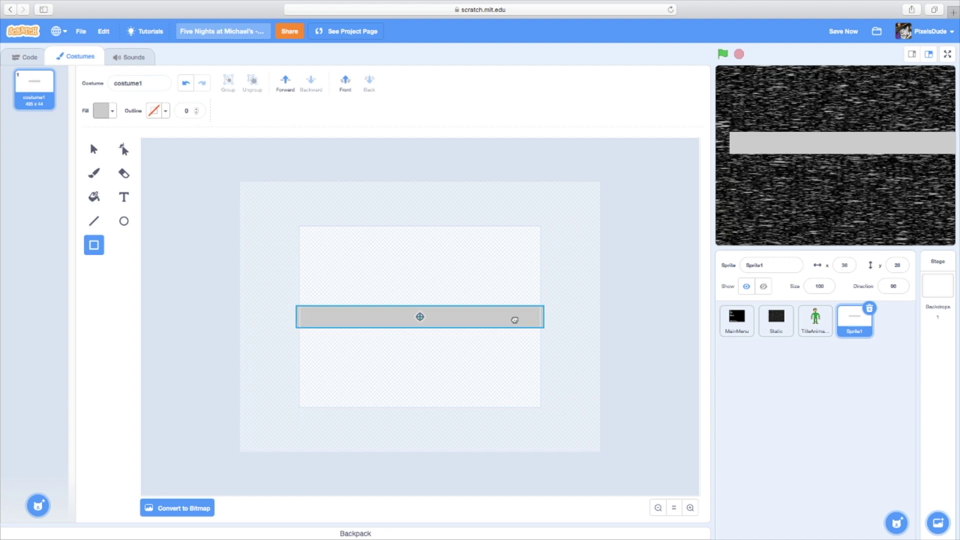
{"action": "left_click", "coordinate": [477, 276]}
Step: Draw a thin strip along the bar's lower edge and give it a vertical gradient fading from grey to transparent
{"action": "left_click", "coordinate": [691, 508]}
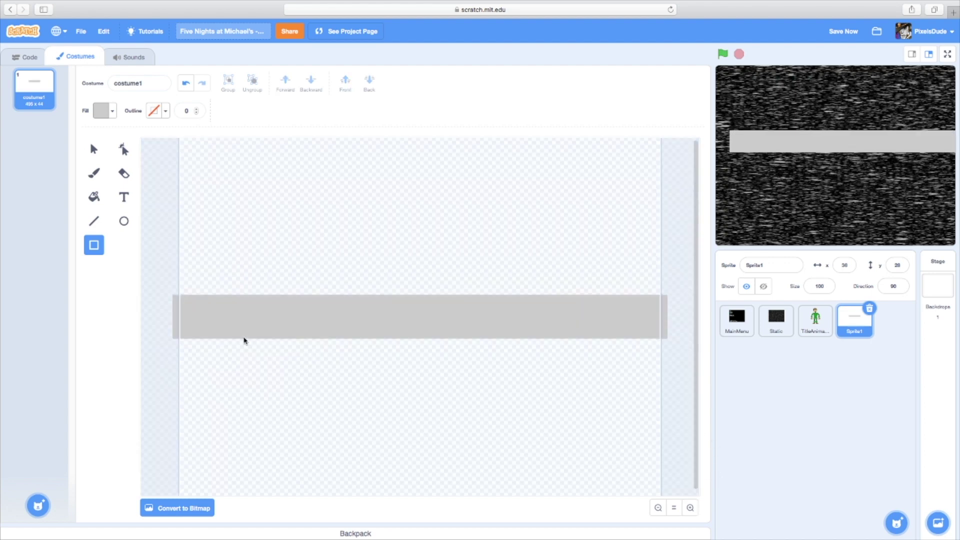
{"action": "left_click_drag", "start_coordinate": [172, 340], "coordinate": [668, 352]}
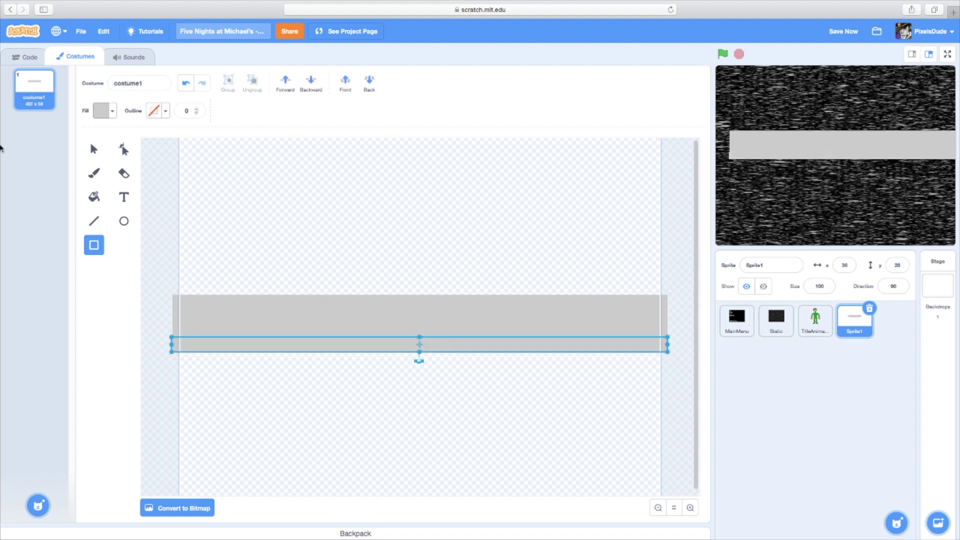
{"action": "left_click", "coordinate": [94, 198]}
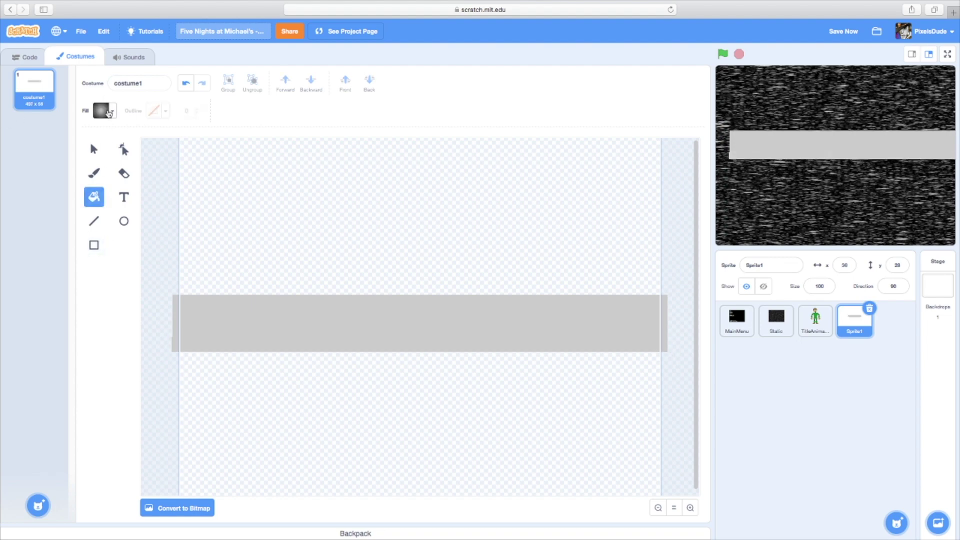
{"action": "left_click", "coordinate": [94, 149]}
{"action": "left_click", "coordinate": [201, 344]}
{"action": "left_click", "coordinate": [104, 111]}
{"action": "left_click", "coordinate": [106, 135]}
{"action": "left_click", "coordinate": [68, 272]}
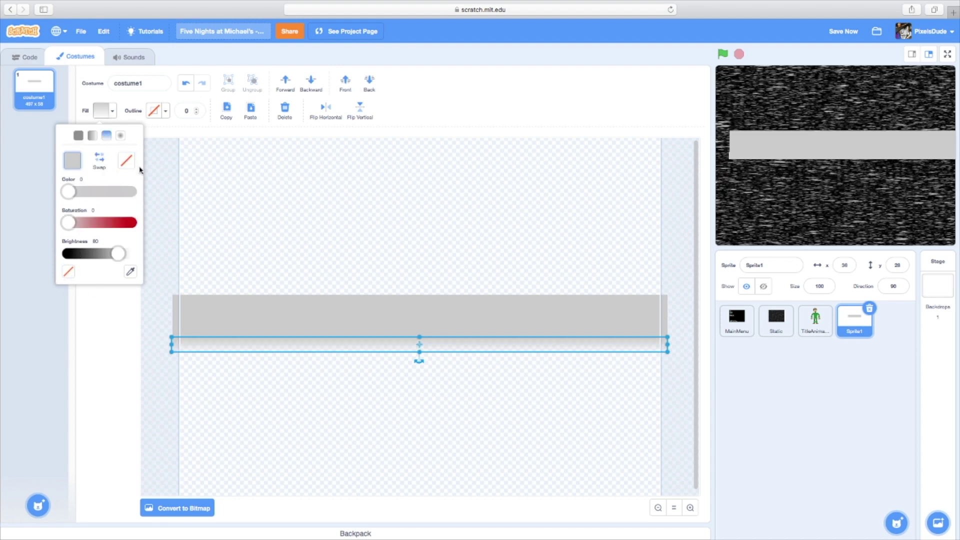
{"action": "left_click", "coordinate": [180, 126]}
Step: Place a vertically flipped copy of the faded strip along the bar's upper edge and centre the whole shape on the canvas
{"action": "left_click", "coordinate": [225, 110]}
{"action": "left_click", "coordinate": [251, 110]}
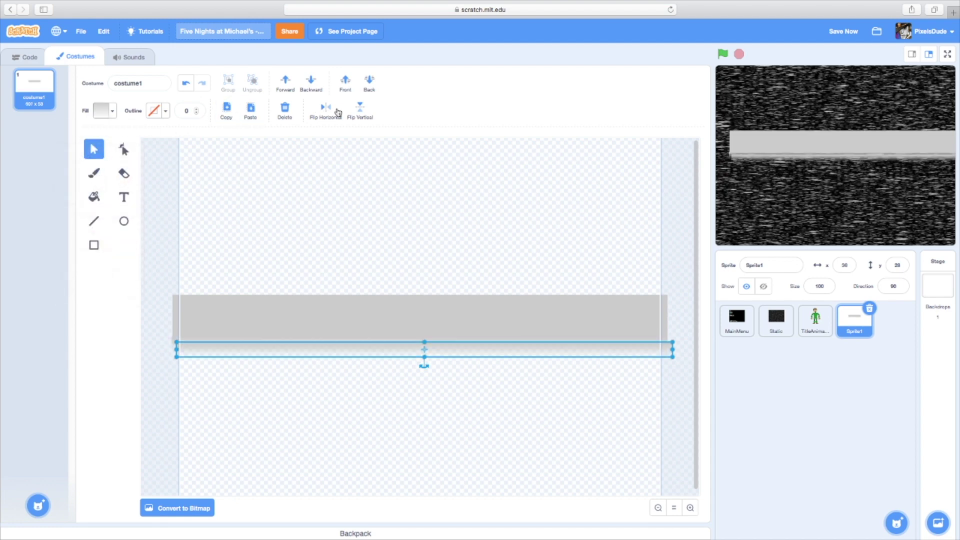
{"action": "left_click_drag", "start_coordinate": [364, 350], "coordinate": [352, 289]}
{"action": "left_click", "coordinate": [371, 247]}
{"action": "left_click_drag", "start_coordinate": [323, 222], "coordinate": [435, 389]}
{"action": "left_click_drag", "start_coordinate": [466, 310], "coordinate": [466, 315]}
{"action": "left_click", "coordinate": [481, 370]}
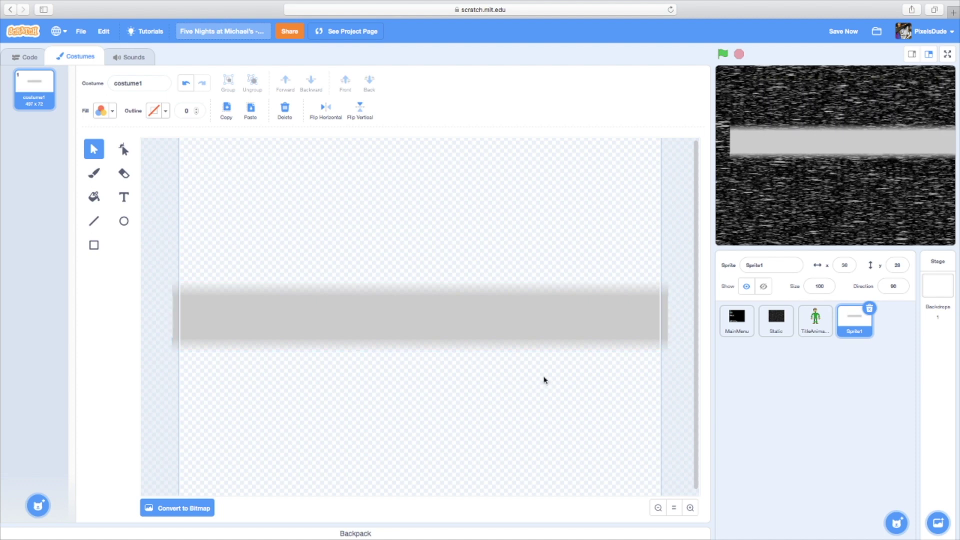
Step: Set the new sprite's x and y position to 0
{"action": "left_click", "coordinate": [846, 268]}
{"action": "key", "text": "BackSpace"}
{"action": "key", "text": "BackSpace"}
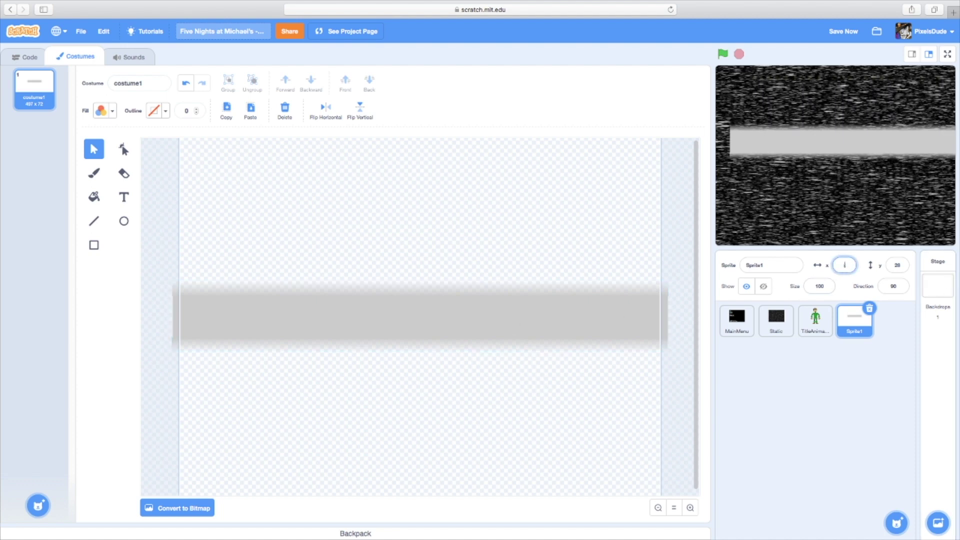
{"action": "type", "text": "0"}
{"action": "key", "text": "Return"}
{"action": "left_click", "coordinate": [904, 269]}
{"action": "type", "text": "0"}
{"action": "key", "text": "Return"}
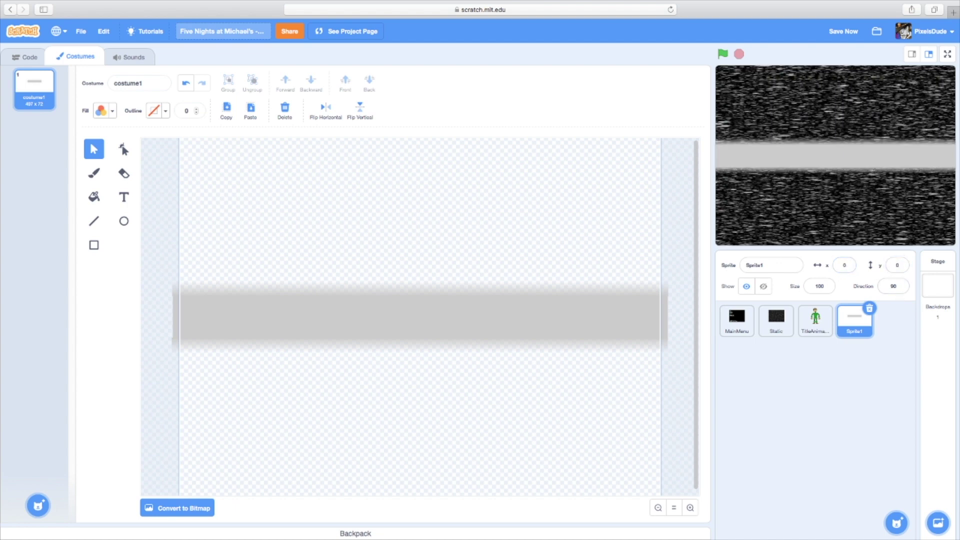
Step: Rename the new sprite as line
{"action": "left_click", "coordinate": [288, 333]}
{"action": "left_click", "coordinate": [514, 233]}
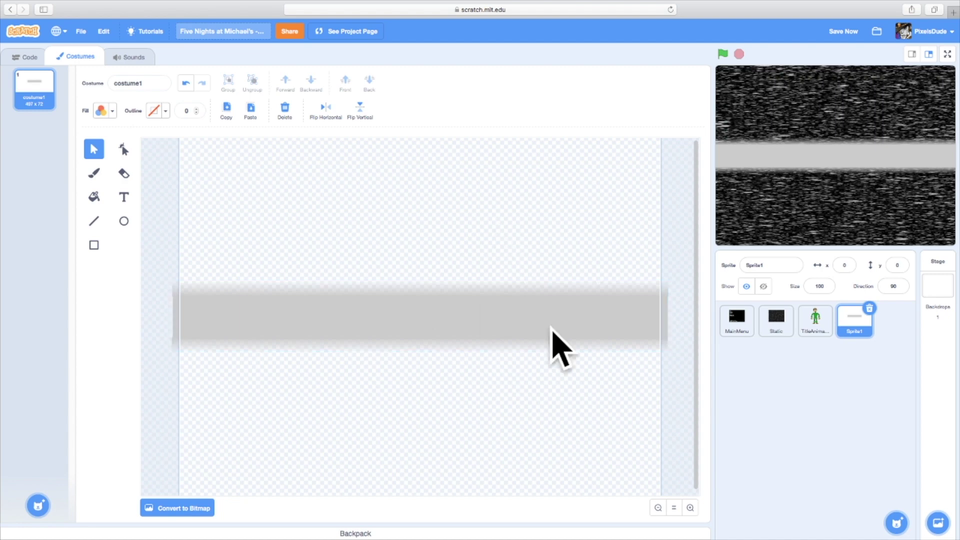
{"action": "left_click", "coordinate": [779, 264]}
{"action": "type", "text": "Bine"}
{"action": "key", "text": "Return"}
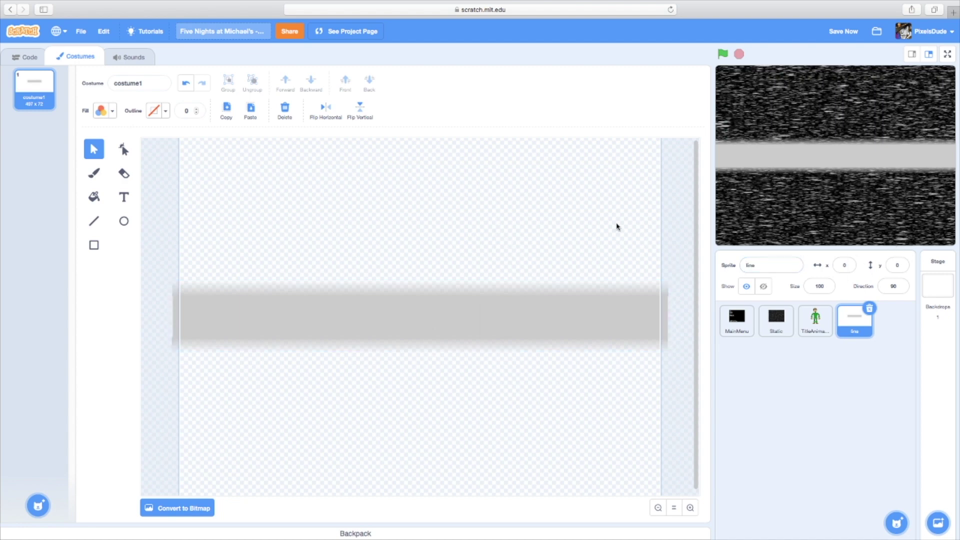
Step: Start the line sprite's script with when green flag clicked and show, and place a loose go to x y block nearby
{"action": "left_click", "coordinate": [24, 55]}
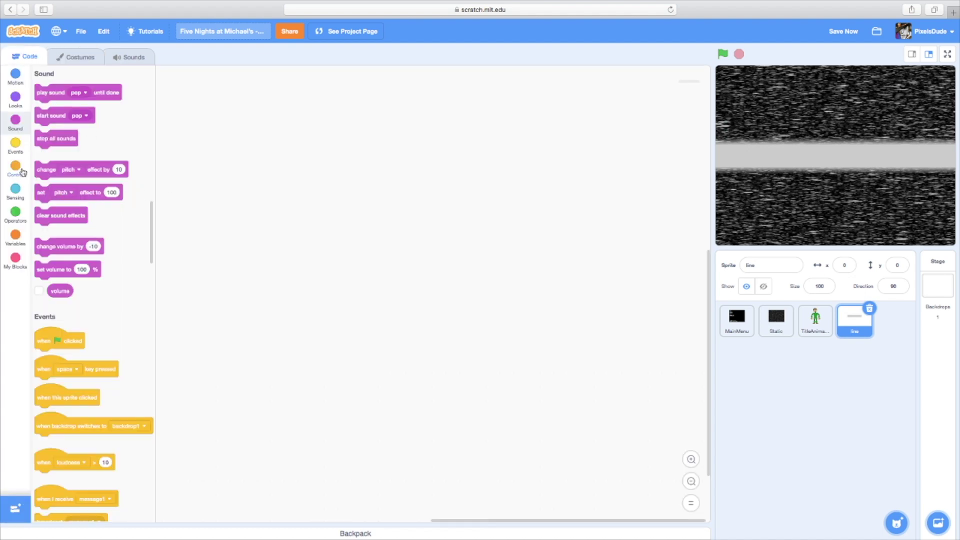
{"action": "left_click_drag", "start_coordinate": [57, 341], "coordinate": [224, 176]}
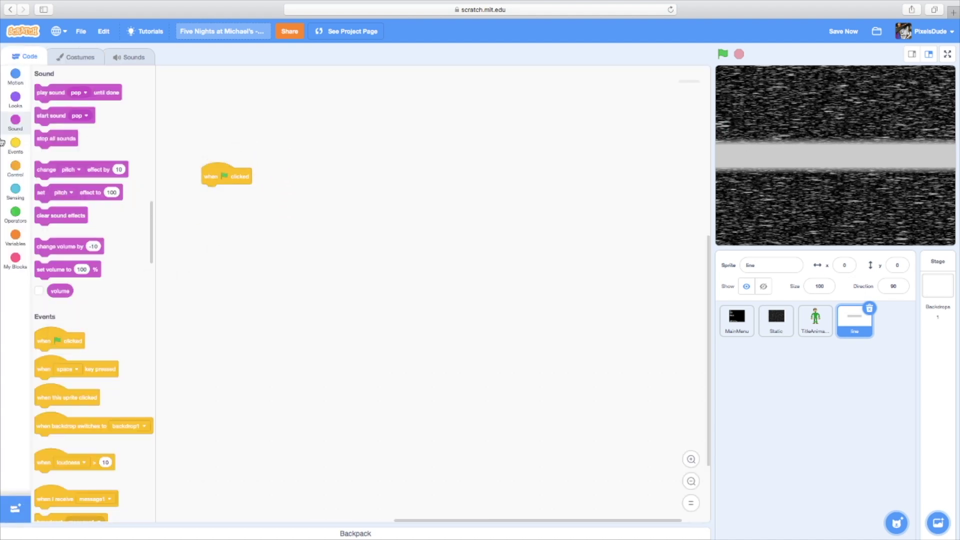
{"action": "scroll", "coordinate": [69, 387], "scroll_direction": "up", "scroll_amount": 8}
{"action": "left_click_drag", "start_coordinate": [50, 335], "coordinate": [216, 195]}
{"action": "left_click", "coordinate": [16, 76]}
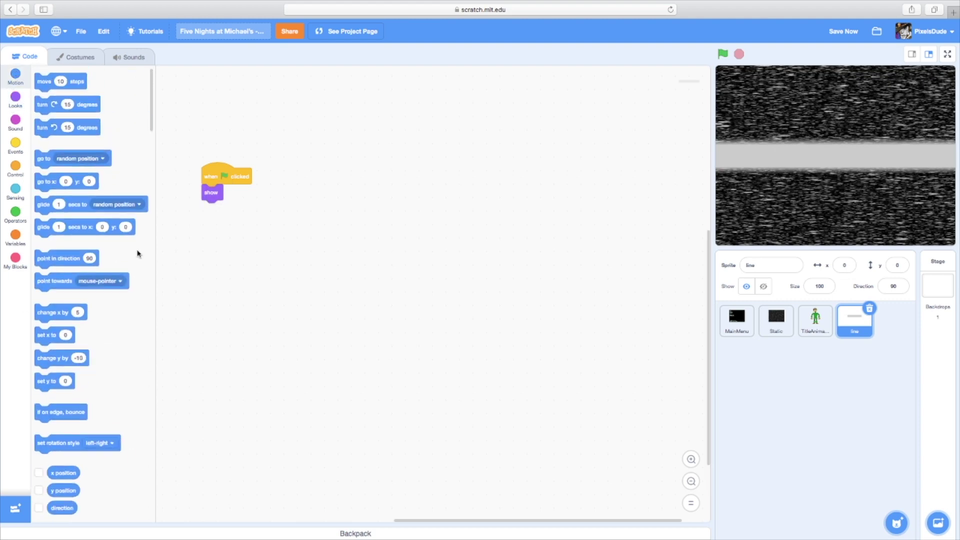
{"action": "left_click_drag", "start_coordinate": [64, 193], "coordinate": [301, 307]}
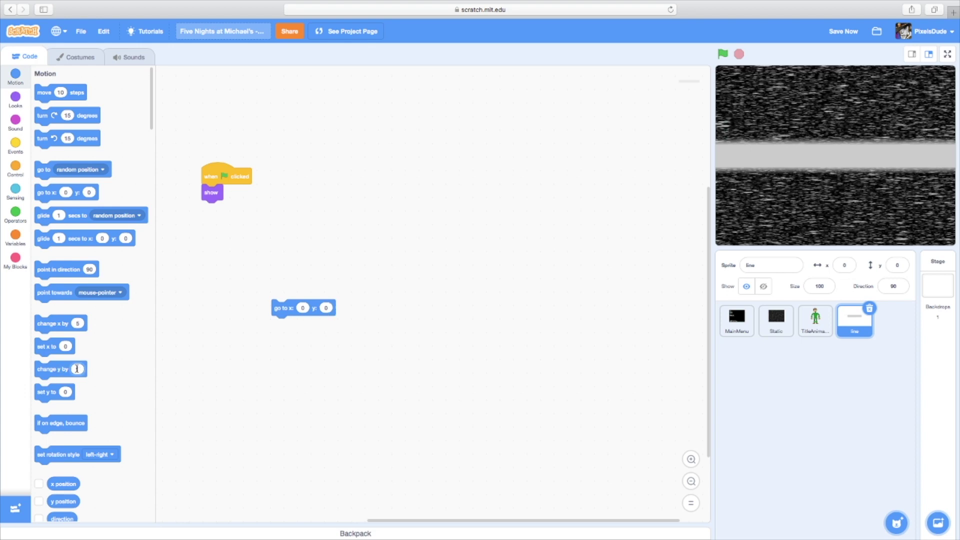
Step: Set the change y block to 10 and run it repeatedly until the line reaches y 200, above the stage
{"action": "type", "text": "10"}
{"action": "left_click", "coordinate": [56, 371]}
{"action": "left_click", "coordinate": [55, 371]}
{"action": "left_click", "coordinate": [55, 371]}
{"action": "left_click", "coordinate": [55, 371]}
{"action": "left_click", "coordinate": [55, 370]}
{"action": "left_click", "coordinate": [55, 371]}
{"action": "left_click", "coordinate": [55, 371]}
{"action": "left_click", "coordinate": [55, 370]}
{"action": "left_click", "coordinate": [55, 371]}
{"action": "left_click", "coordinate": [55, 371]}
{"action": "left_click", "coordinate": [55, 370]}
{"action": "left_click", "coordinate": [55, 370]}
{"action": "left_click", "coordinate": [55, 371]}
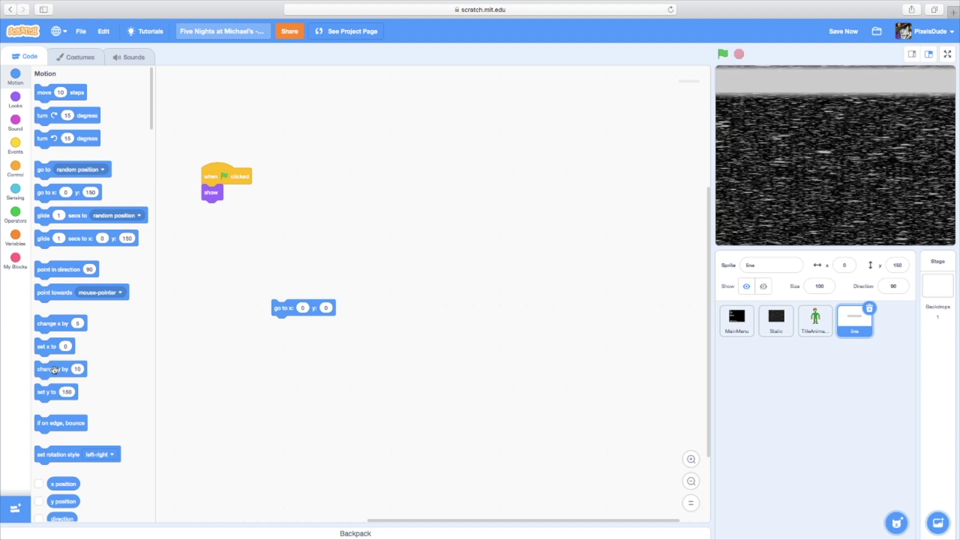
{"action": "left_click", "coordinate": [55, 371]}
{"action": "left_click", "coordinate": [55, 371]}
{"action": "left_click", "coordinate": [55, 371]}
{"action": "left_click", "coordinate": [55, 371]}
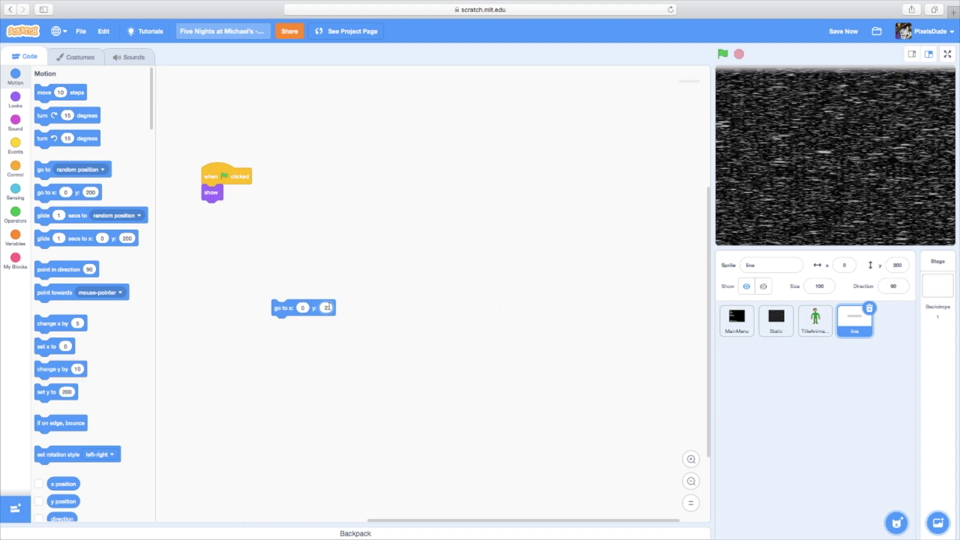
Step: Set the go to block's y to 200, attach it below show, and add a forever loop beneath it
{"action": "type", "text": "00"}
{"action": "left_click_drag", "start_coordinate": [315, 308], "coordinate": [243, 217]}
{"action": "left_click", "coordinate": [15, 146]}
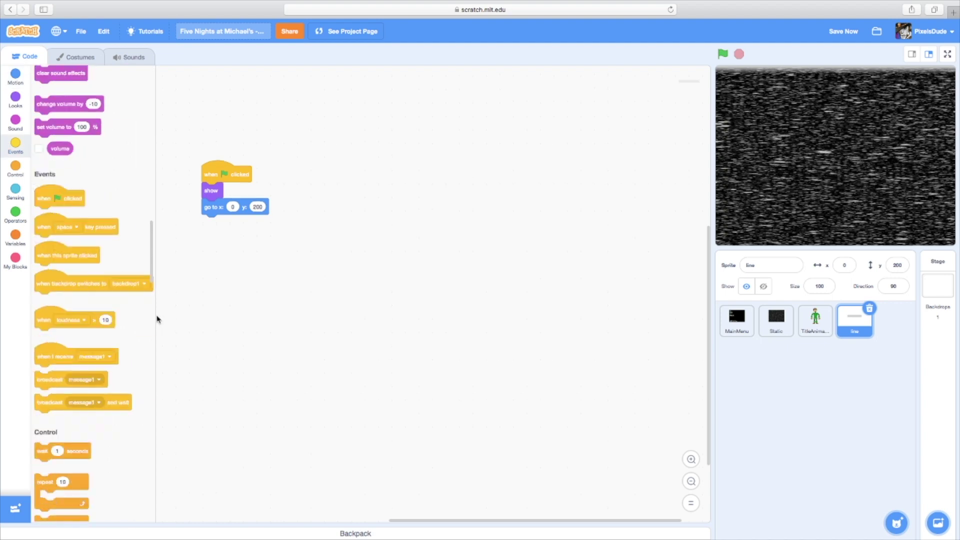
{"action": "left_click_drag", "start_coordinate": [45, 413], "coordinate": [212, 193]}
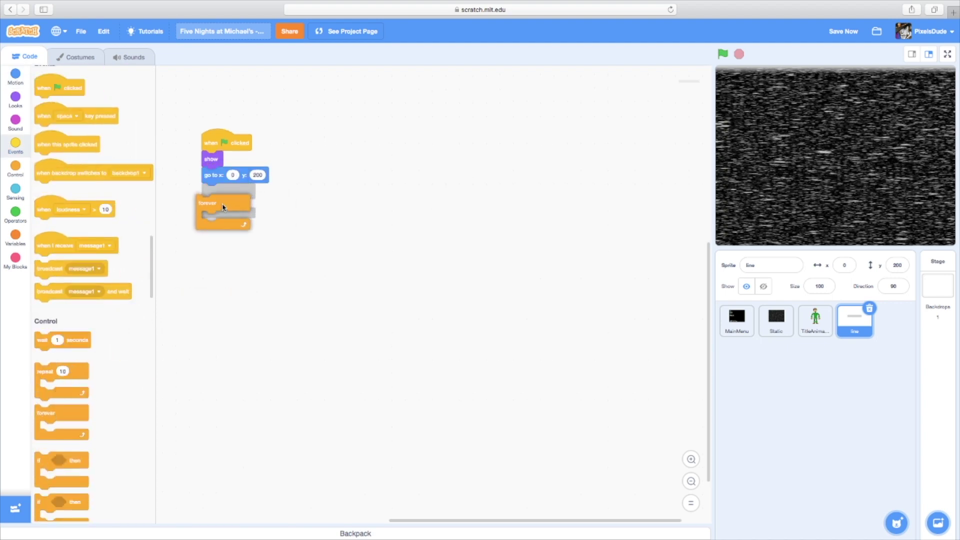
Step: Inside the forever loop, add a glide block of 3 seconds to x 0, y -200
{"action": "left_click", "coordinate": [15, 75]}
{"action": "left_click_drag", "start_coordinate": [43, 239], "coordinate": [229, 208]}
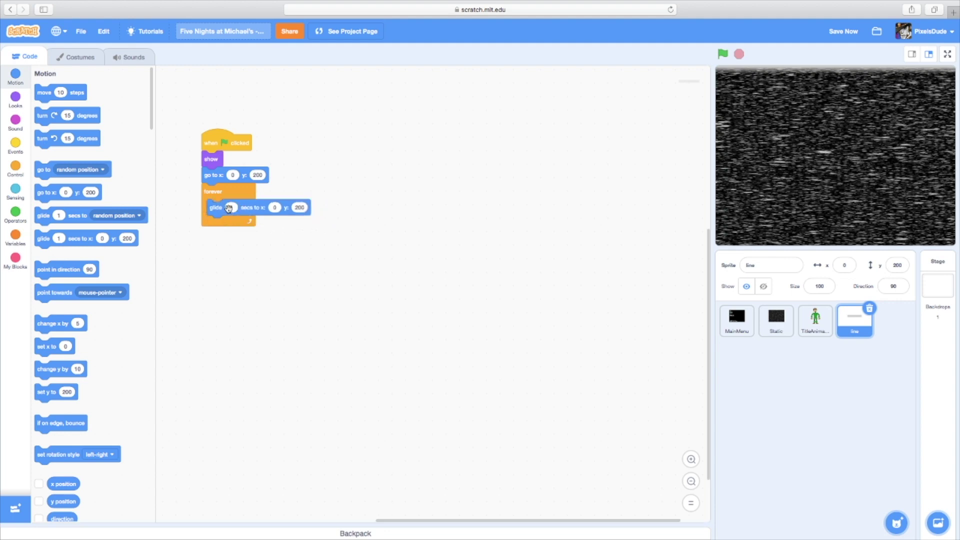
{"action": "type", "text": "3"}
{"action": "left_click", "coordinate": [300, 207]}
{"action": "key", "text": "BackSpace"}
{"action": "type", "text": "-200"}
Step: Duplicate the go to x: 0 y: 200 block, discard the copied forever loop, and place the copy after the glide block
{"action": "right_click", "coordinate": [240, 176]}
{"action": "left_click", "coordinate": [322, 145]}
{"action": "right_click", "coordinate": [307, 114]}
{"action": "left_click", "coordinate": [257, 154]}
{"action": "right_click", "coordinate": [241, 179]}
{"action": "left_click", "coordinate": [265, 186]}
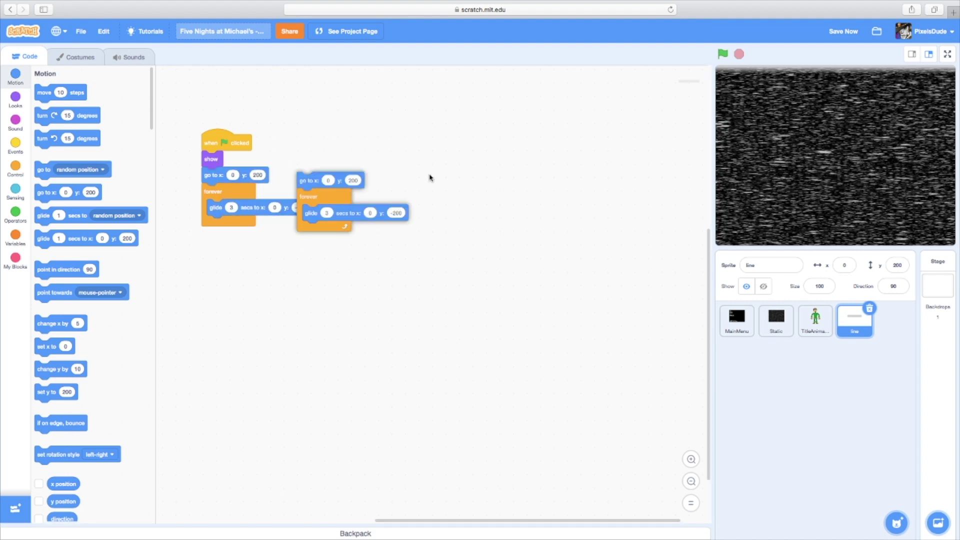
{"action": "left_click", "coordinate": [517, 165]}
{"action": "left_click_drag", "start_coordinate": [412, 196], "coordinate": [150, 215]}
{"action": "left_click_drag", "start_coordinate": [420, 172], "coordinate": [273, 230]}
Step: Save the project and run it in full screen to check the moving line
{"action": "left_click", "coordinate": [853, 35]}
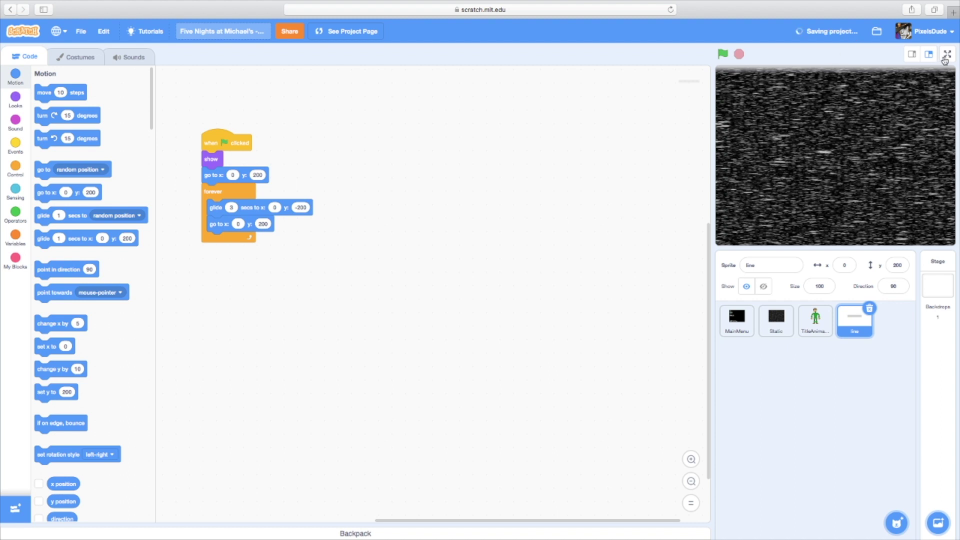
{"action": "left_click", "coordinate": [947, 54]}
{"action": "left_click", "coordinate": [165, 30]}
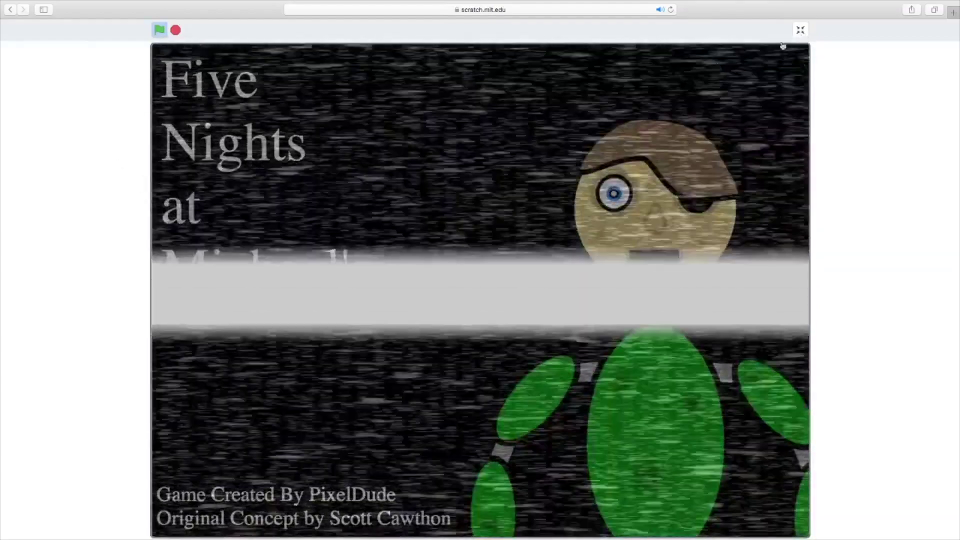
Step: Stop the full-screen run and insert a set ghost effect to 50 block directly above show in the line sprite's script
{"action": "left_click", "coordinate": [800, 30]}
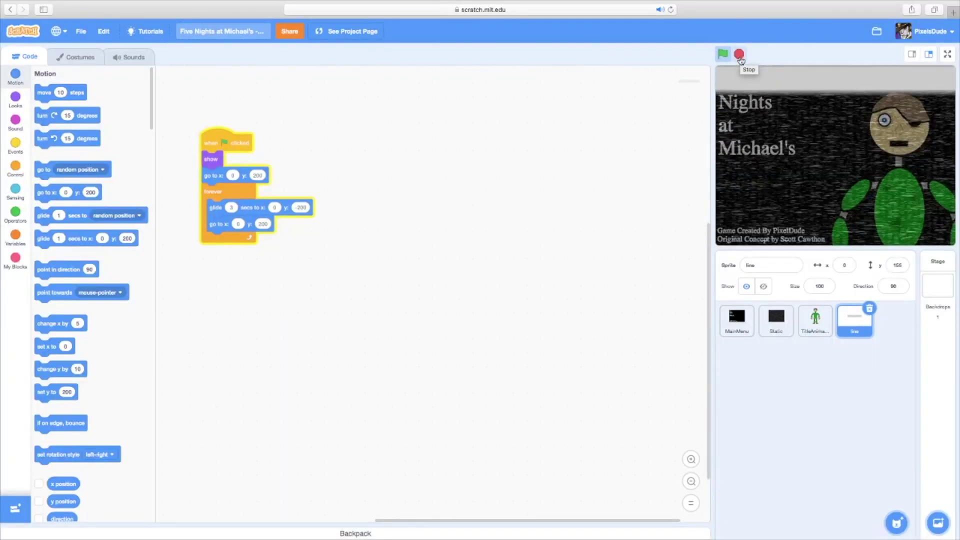
{"action": "left_click", "coordinate": [22, 109]}
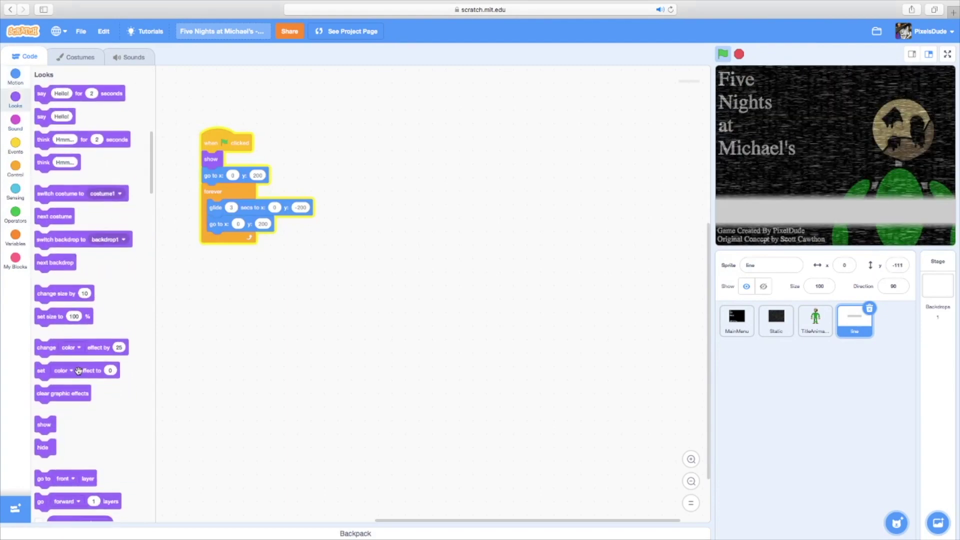
{"action": "left_click", "coordinate": [739, 54]}
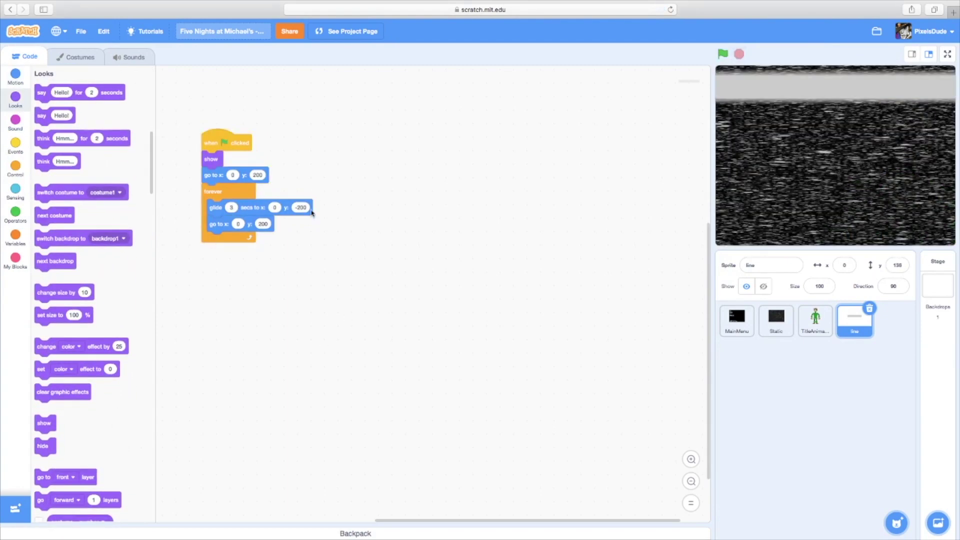
{"action": "left_click_drag", "start_coordinate": [40, 368], "coordinate": [205, 350]}
{"action": "left_click", "coordinate": [228, 351]}
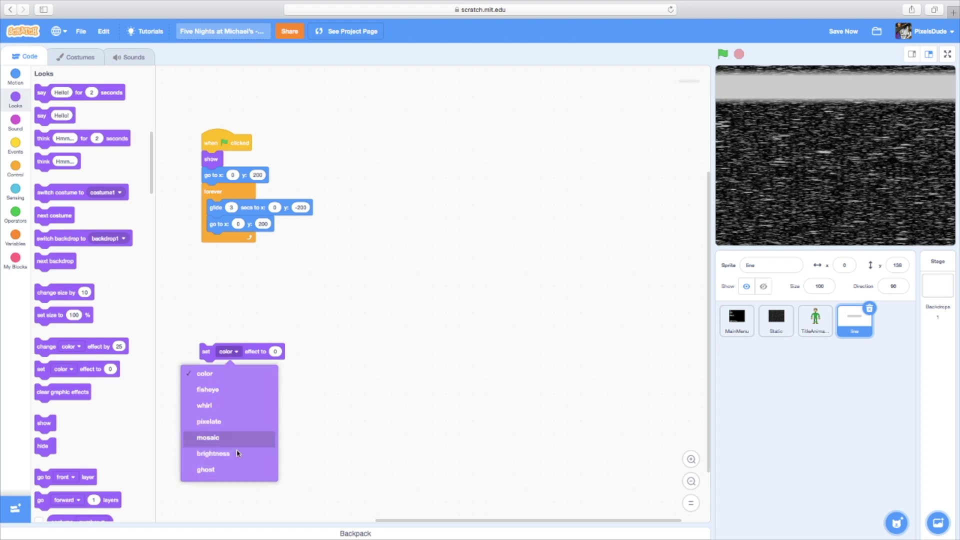
{"action": "left_click", "coordinate": [207, 473]}
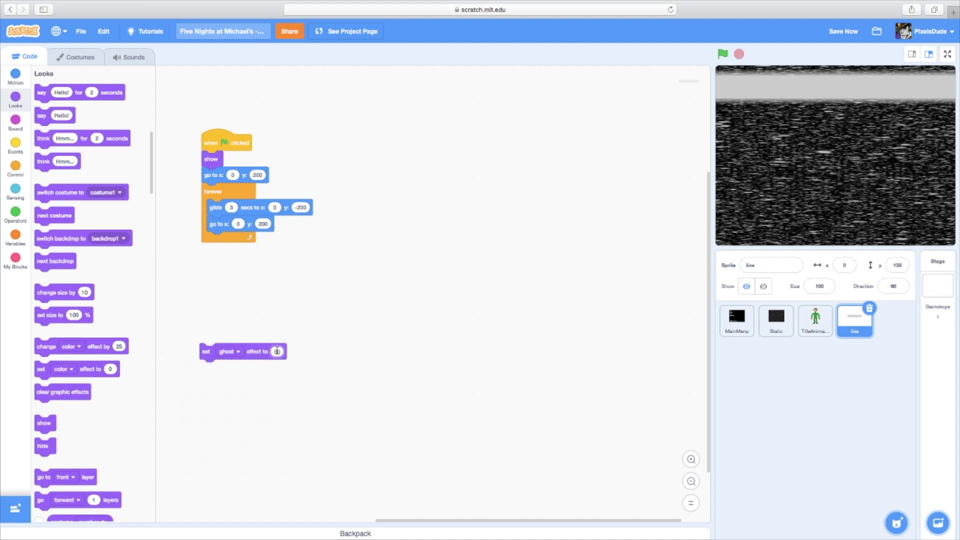
{"action": "left_click", "coordinate": [260, 352]}
{"action": "left_click_drag", "start_coordinate": [260, 351], "coordinate": [262, 159]}
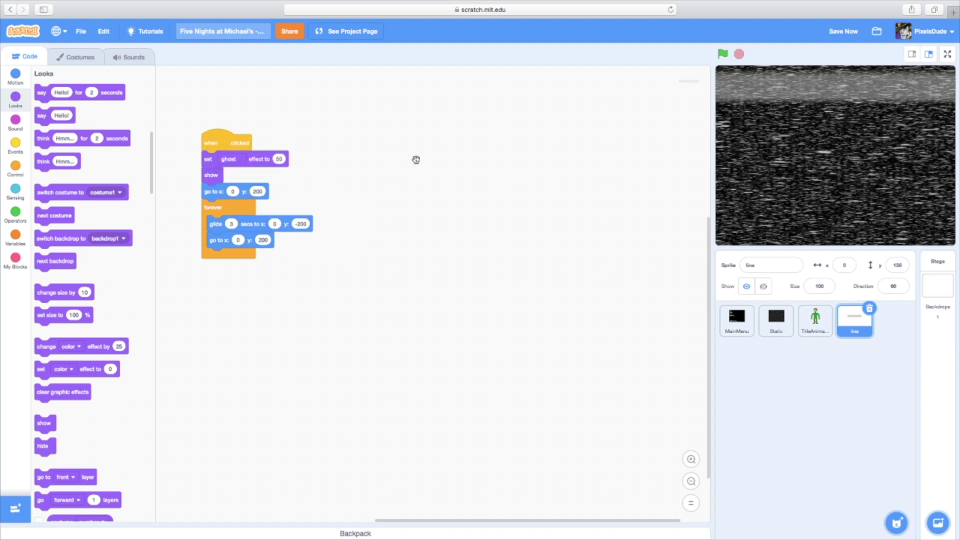
Step: Save the project and run it in full screen to check the line's transparency on the main menu
{"action": "left_click", "coordinate": [844, 31]}
{"action": "left_click", "coordinate": [948, 54]}
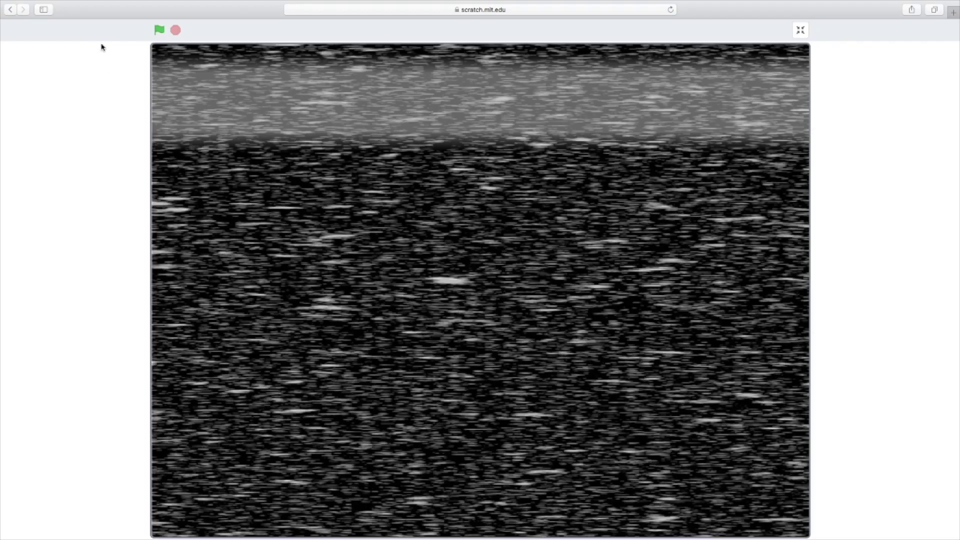
{"action": "left_click", "coordinate": [162, 35]}
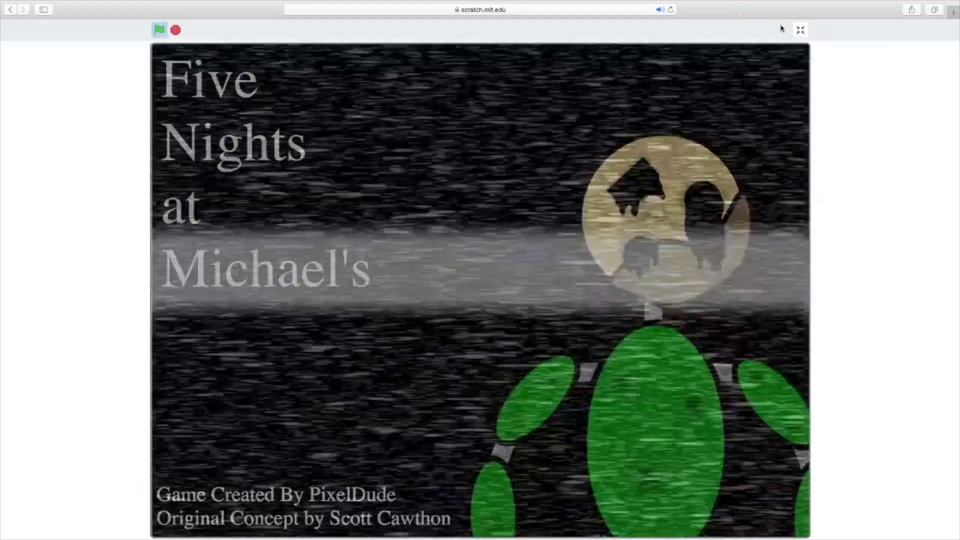
{"action": "left_click", "coordinate": [801, 30]}
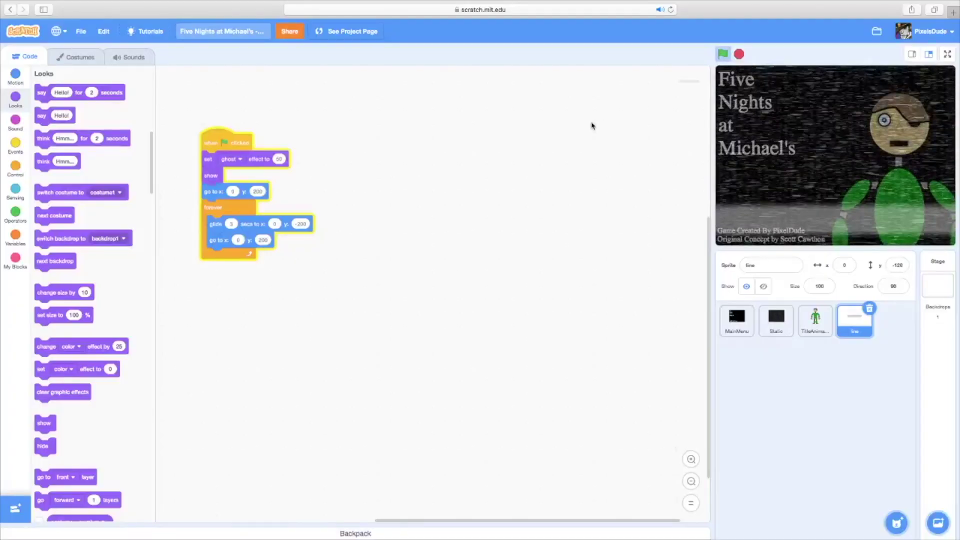
{"action": "left_click", "coordinate": [948, 54]}
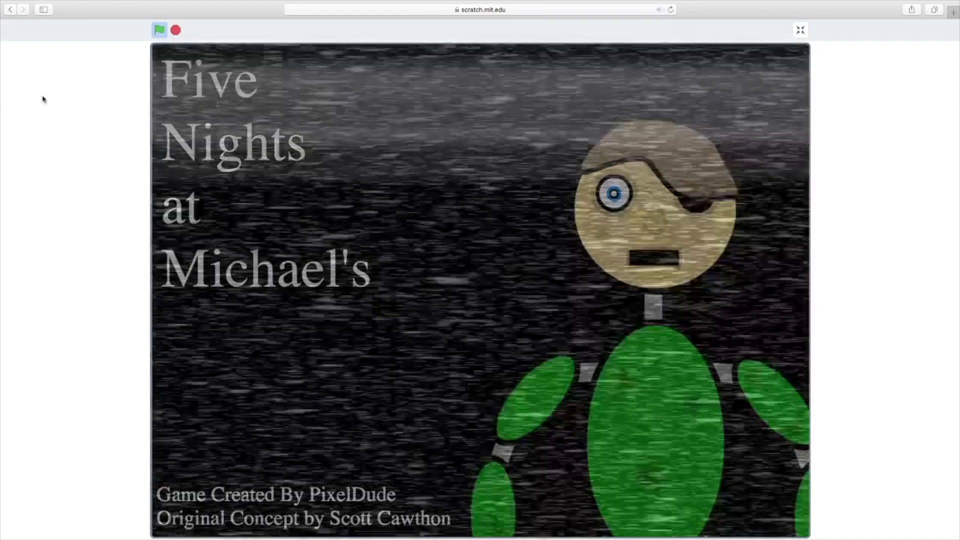